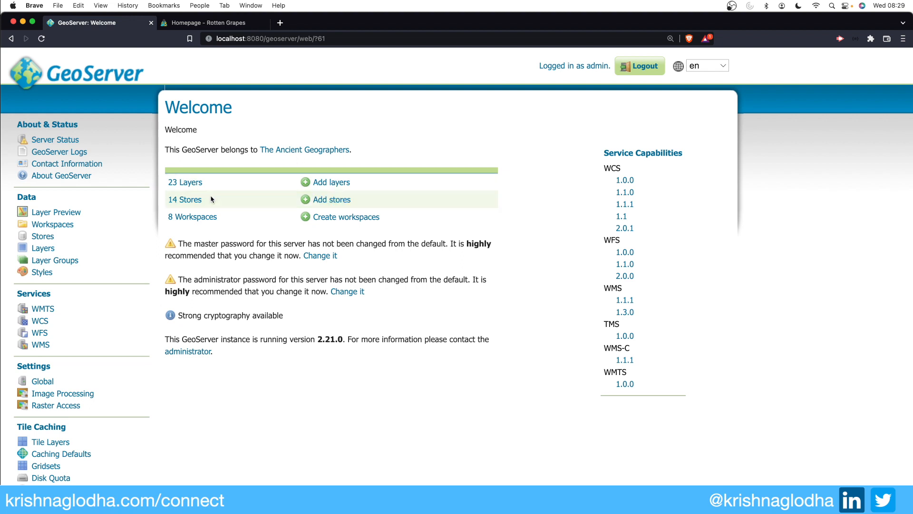
# Step: Open the list of published layers and look through their types, titles, names, stores and native SRS
pyautogui.click(201, 187)
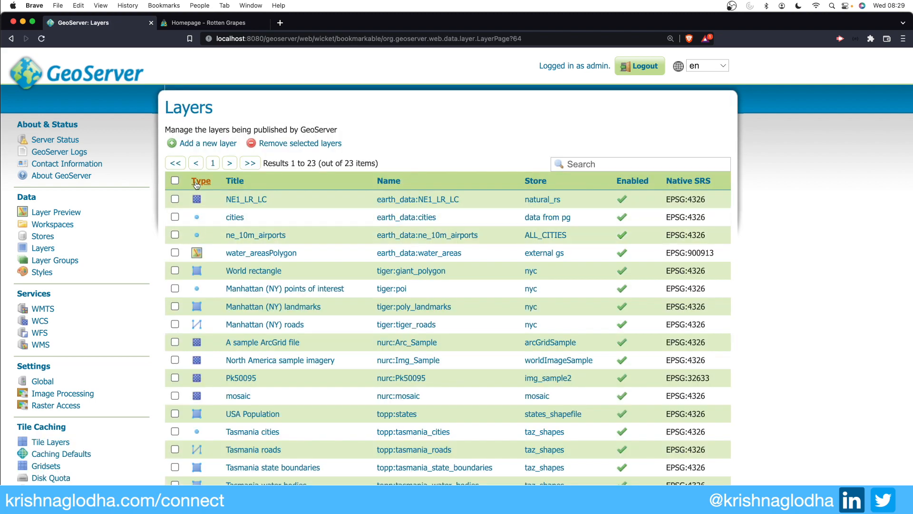
pyautogui.scroll(-2, 199, 245)
pyautogui.scroll(-2, 199, 244)
pyautogui.scroll(4, 268, 201)
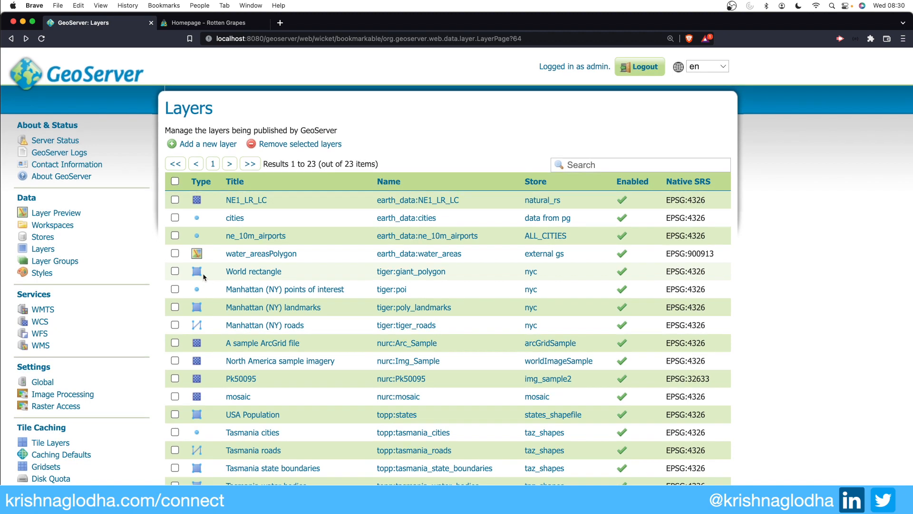
pyautogui.scroll(-1, 202, 328)
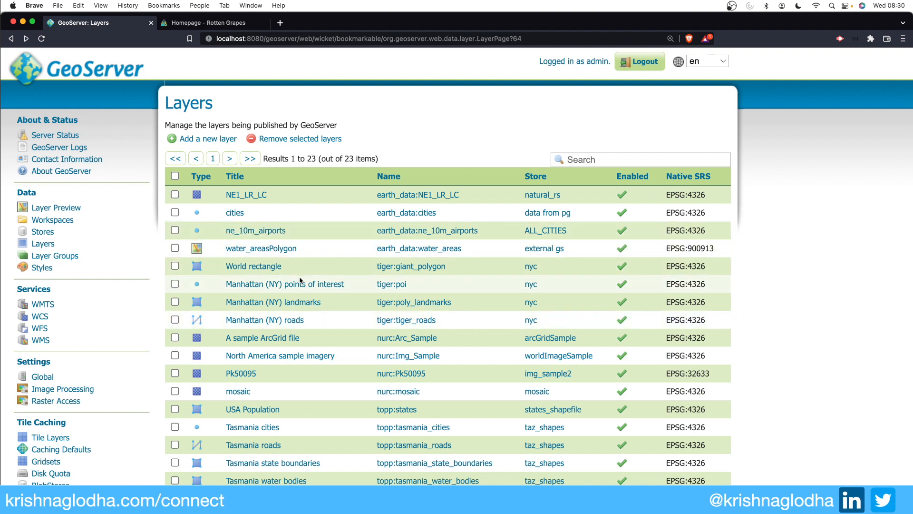
# Step: Look through the data settings of the World rectangle layer and return to the layer list
pyautogui.click(255, 266)
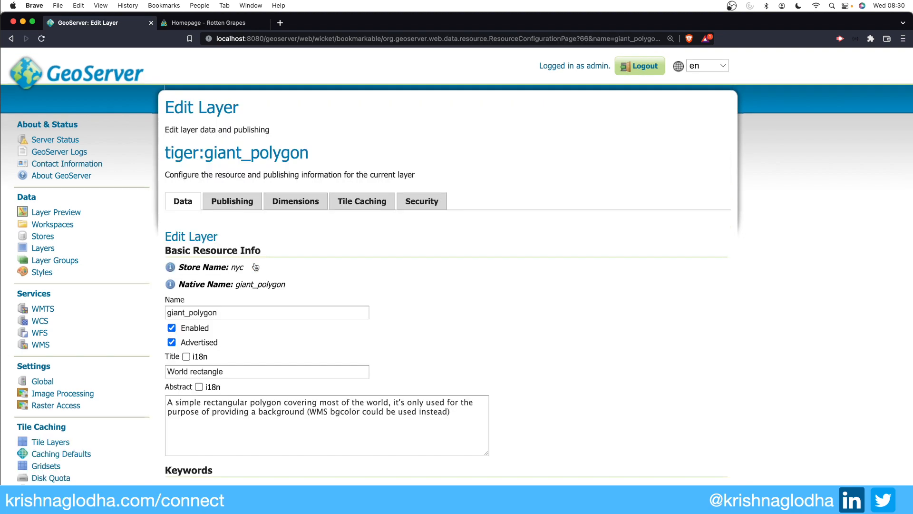
pyautogui.scroll(-20, 255, 267)
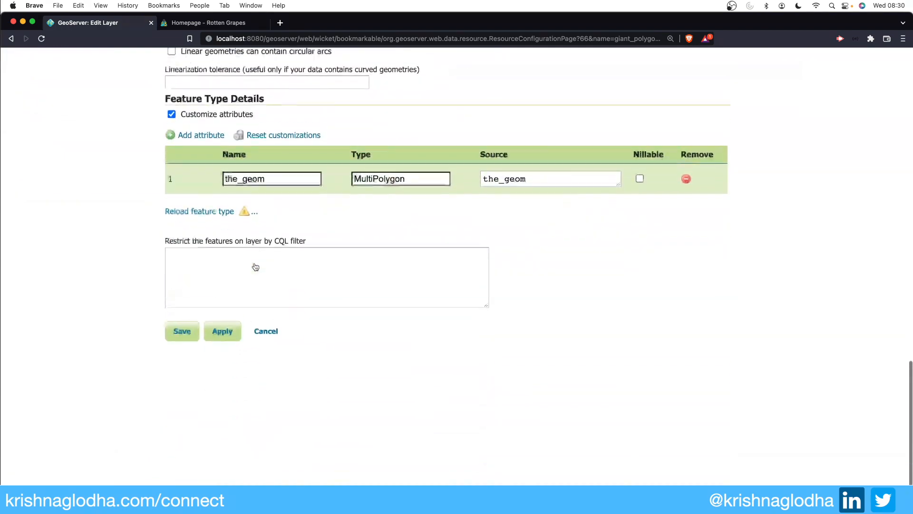
pyautogui.scroll(20, 255, 267)
pyautogui.press('super+Left')
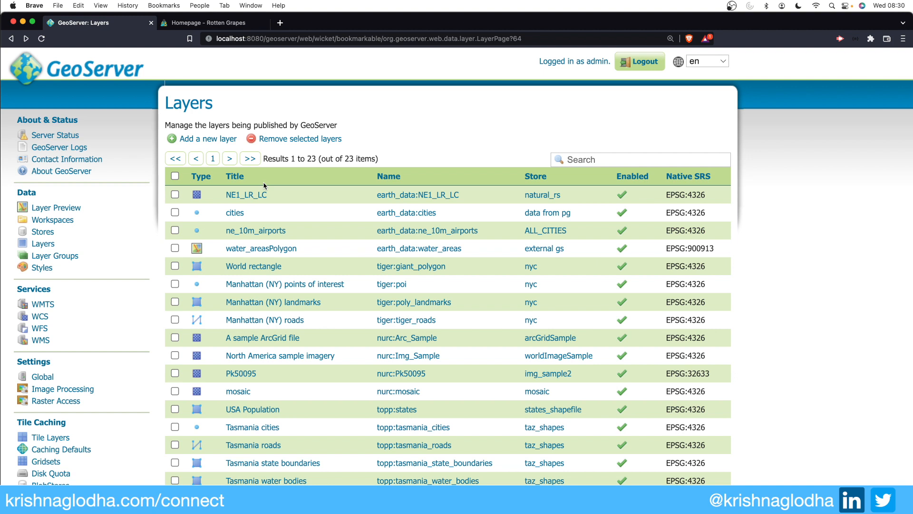
# Step: Add a new layer from the earth_data:all natural data store by publishing ne_10m_ports
pyautogui.click(226, 143)
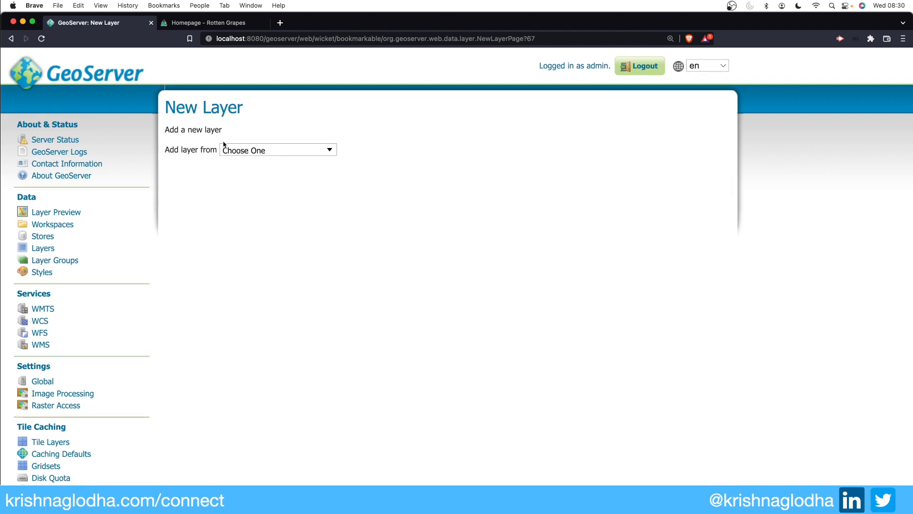
pyautogui.click(228, 150)
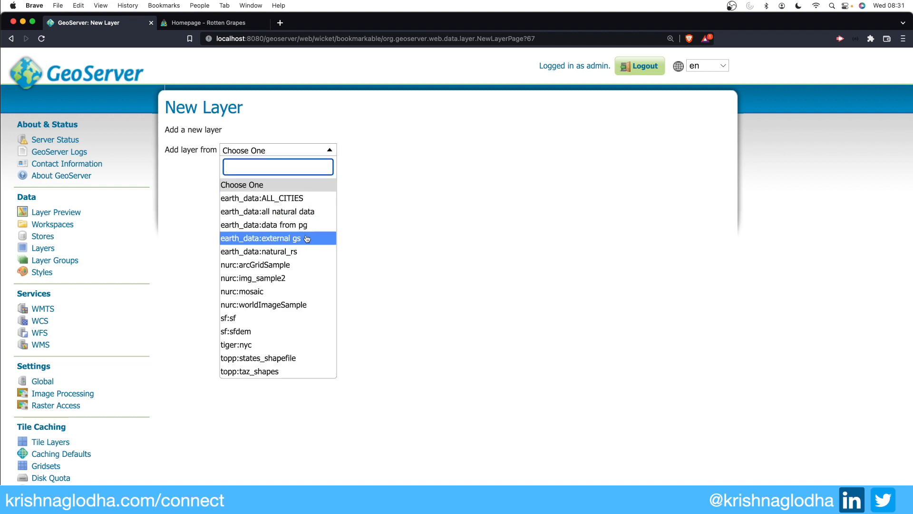
pyautogui.click(305, 213)
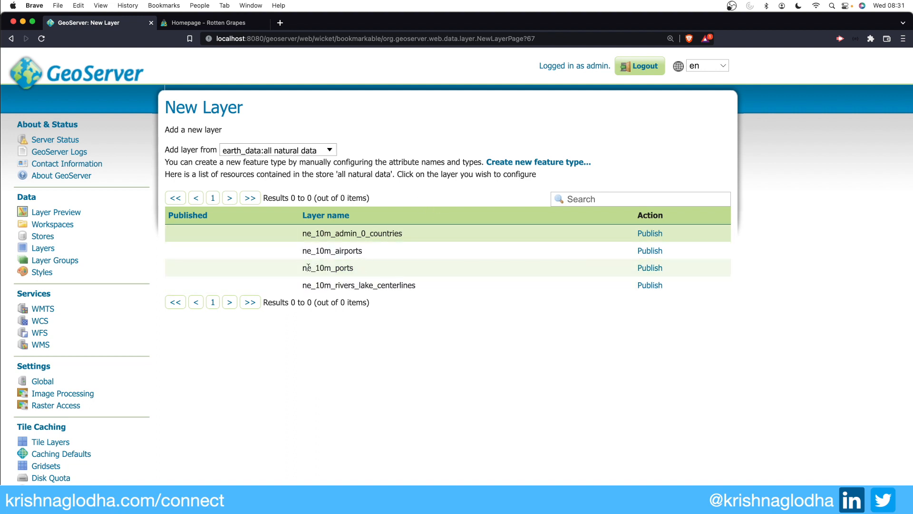
pyautogui.moveTo(303, 267); pyautogui.dragTo(360, 272)
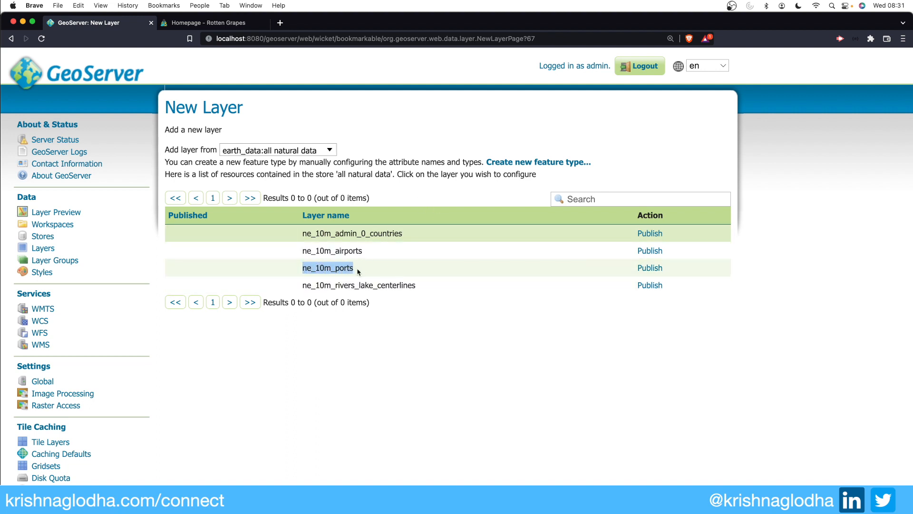
pyautogui.click(562, 268)
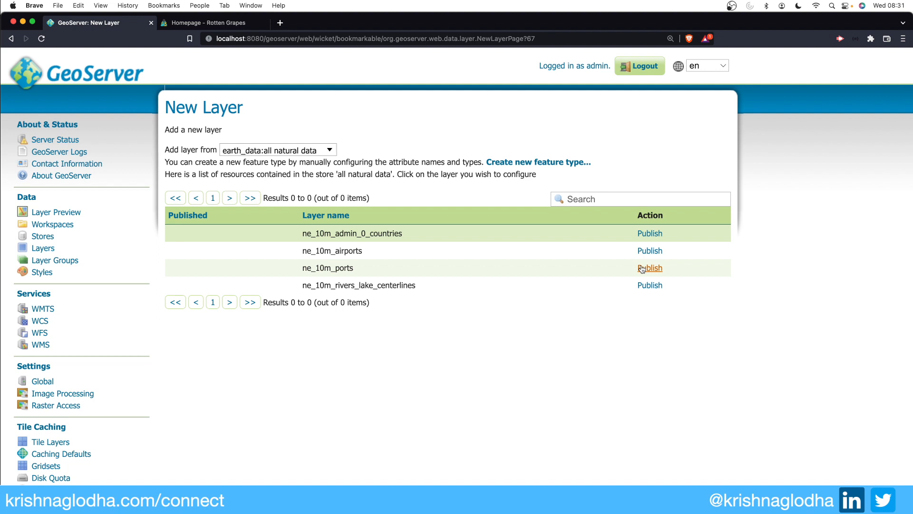
pyautogui.click(642, 269)
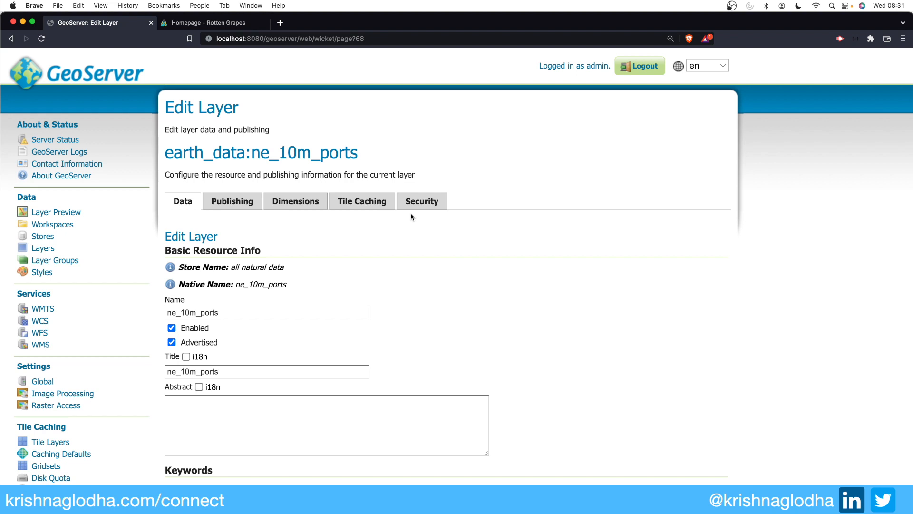
# Step: Try to save the new ports layer with its default settings and check the required field
pyautogui.scroll(-5, 412, 217)
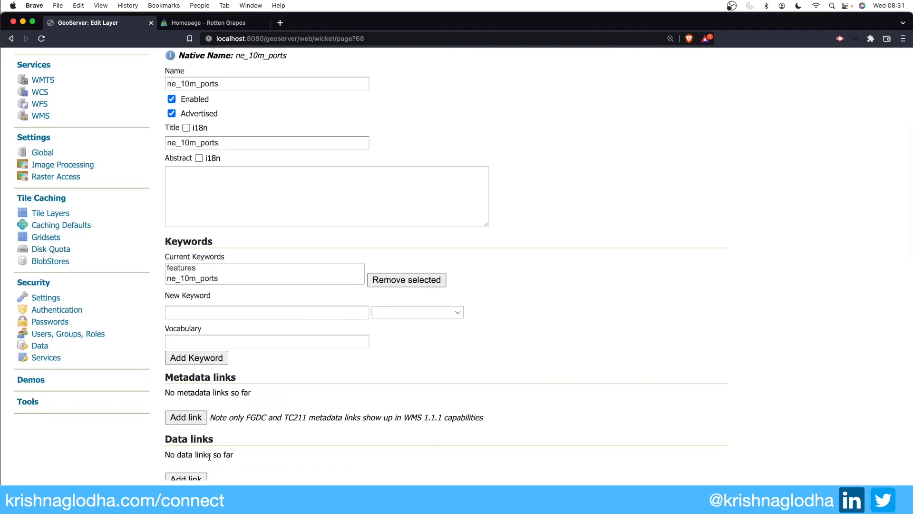
pyautogui.click(178, 496)
pyautogui.scroll(2, 257, 369)
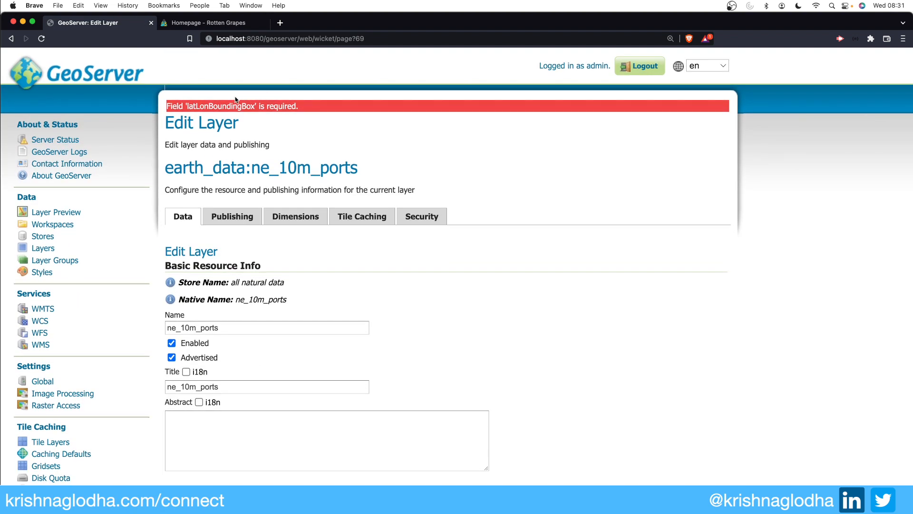
pyautogui.doubleClick(198, 106)
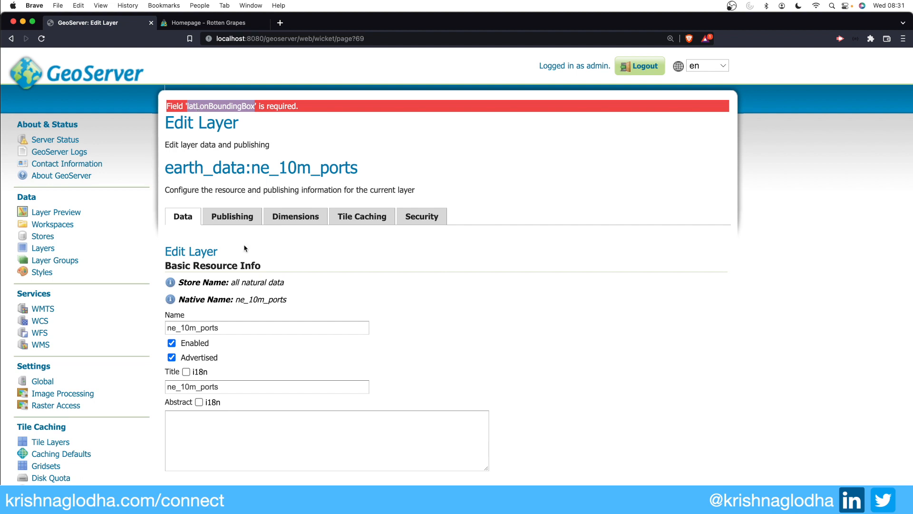
# Step: Rename the ports layer as ports_all in its basic resource info
pyautogui.scroll(-1, 242, 296)
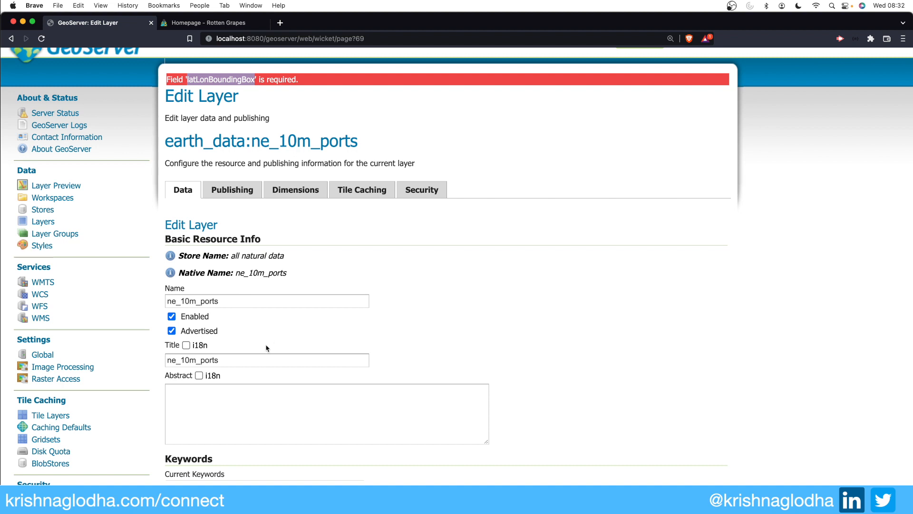
pyautogui.doubleClick(249, 299)
pyautogui.click(250, 296)
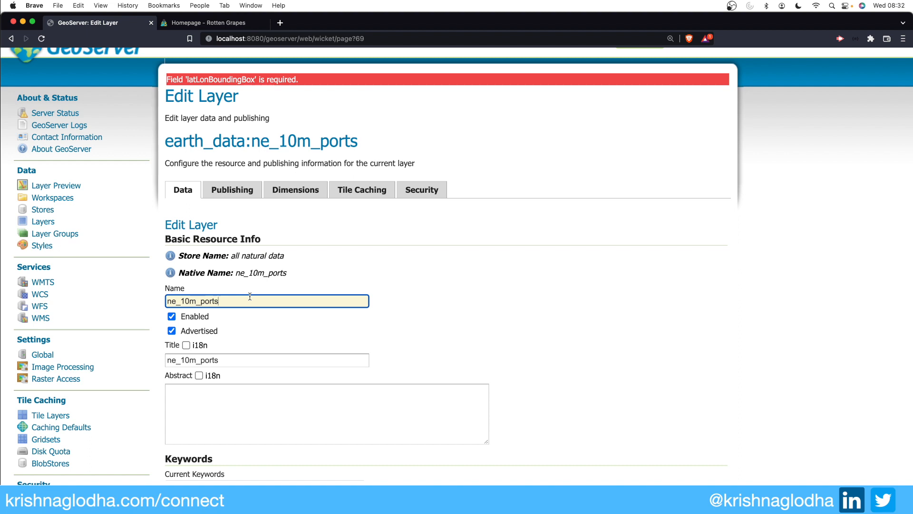
pyautogui.doubleClick(249, 296)
pyautogui.write('p')
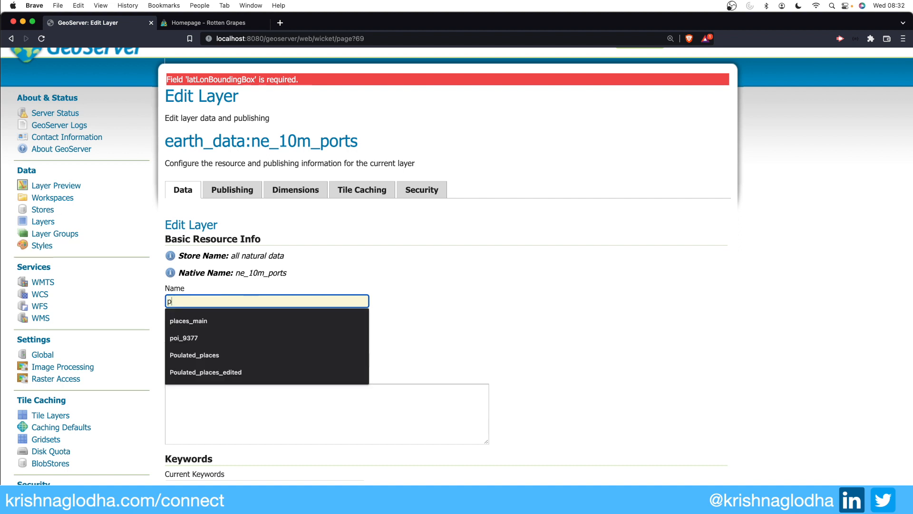
pyautogui.write('orts_all')
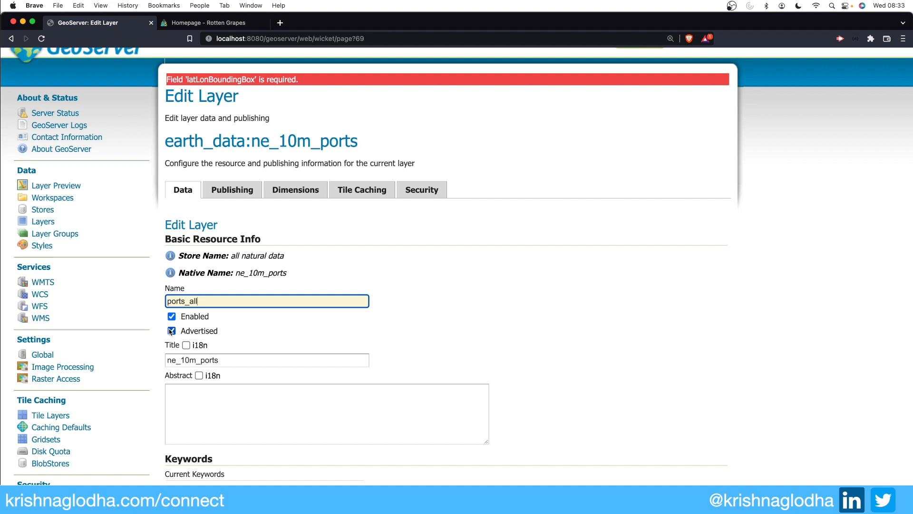
pyautogui.click(508, 346)
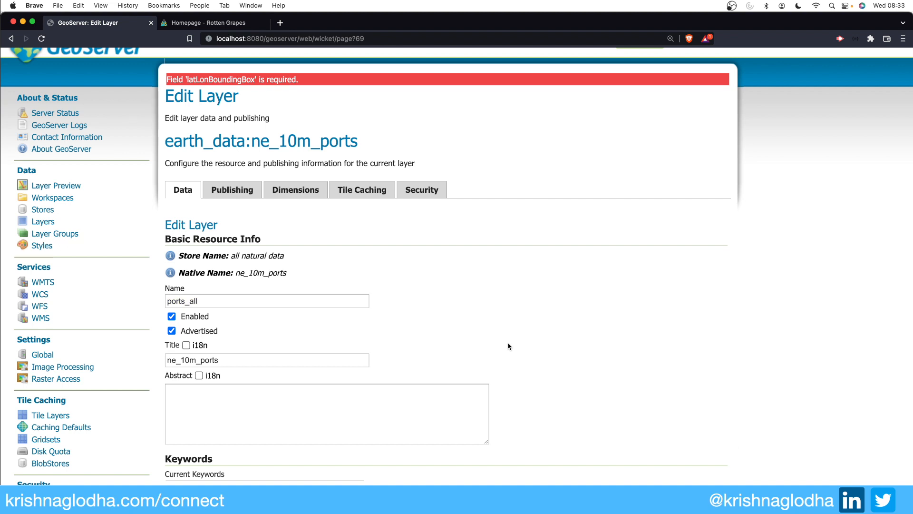
# Step: Keep the layer advertised and set its title to "All world's ports"
pyautogui.click(171, 331)
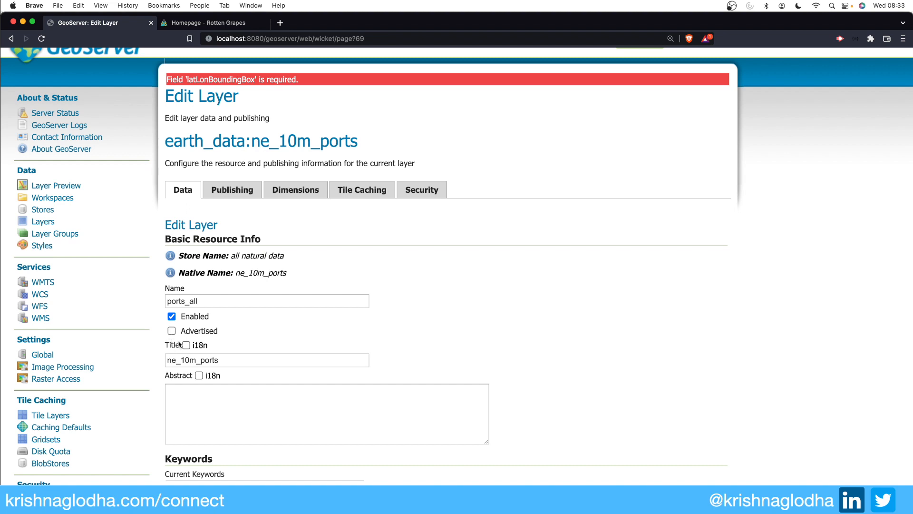
pyautogui.click(172, 331)
pyautogui.click(220, 360)
pyautogui.doubleClick(220, 359)
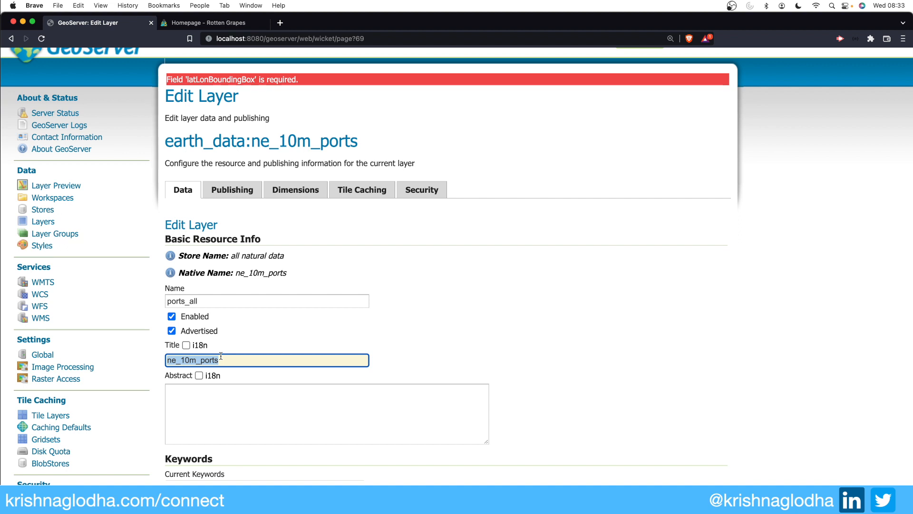
pyautogui.write('All worlds')
pyautogui.press('BackSpace')
pyautogui.write("'s ports")
# Step: Enable internationalization for the title and set the entry's language to de-DE - Deutsch (Deutschland)
pyautogui.click(186, 345)
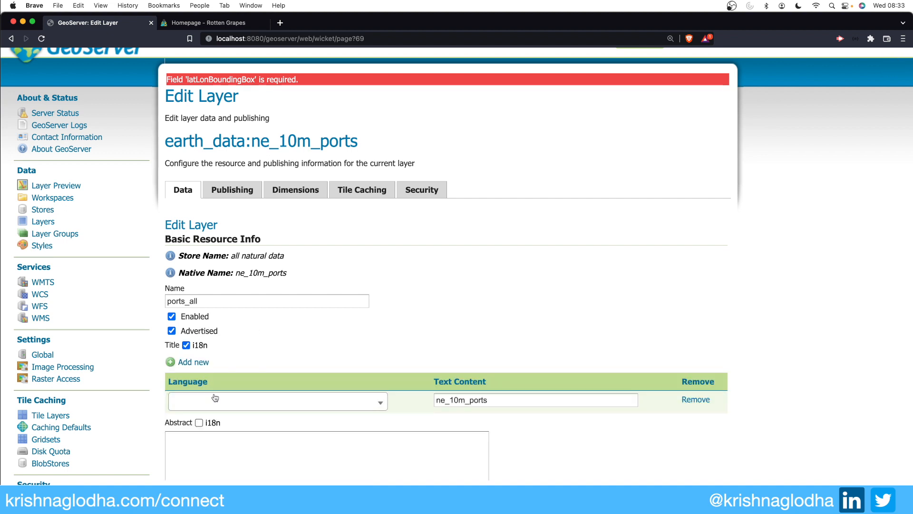
pyautogui.click(233, 399)
pyautogui.scroll(-6, 235, 397)
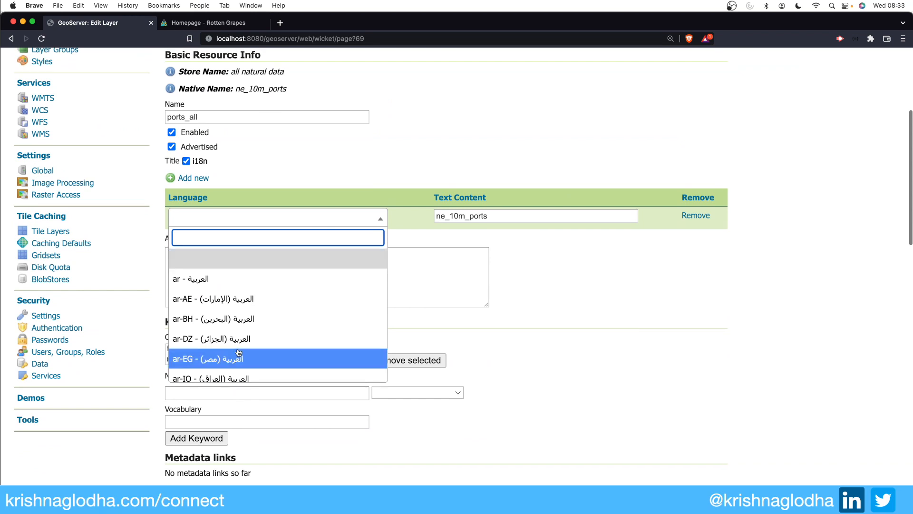
pyautogui.scroll(-12, 237, 331)
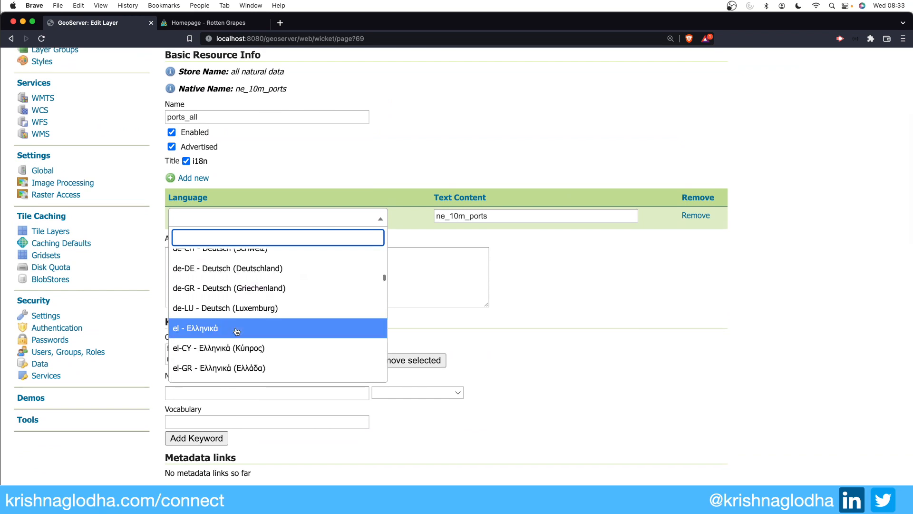
pyautogui.click(244, 269)
pyautogui.click(493, 217)
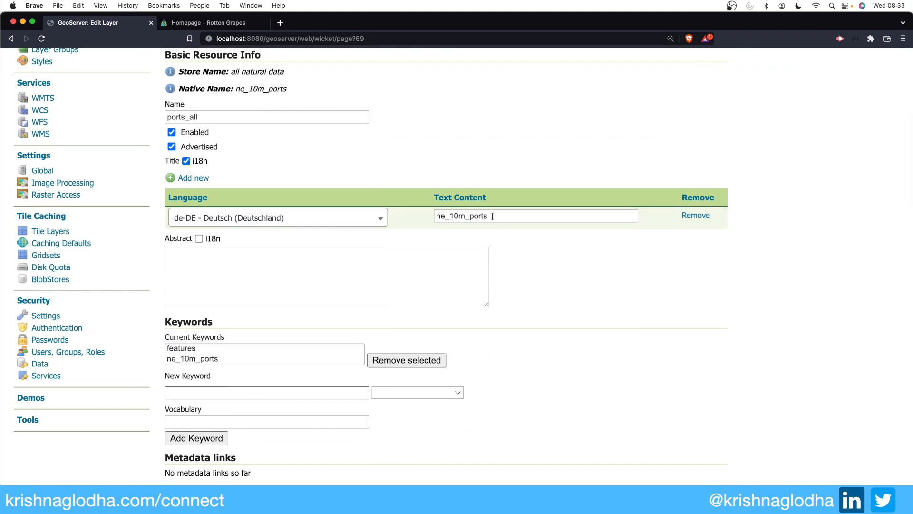
pyautogui.doubleClick(492, 217)
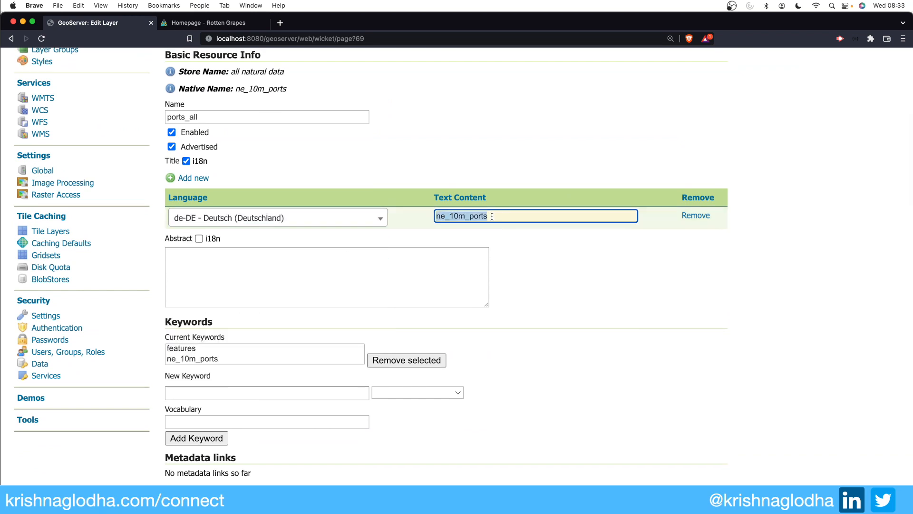
# Step: Add a second title translation row, remove both rows and turn title internationalization off
pyautogui.click(185, 182)
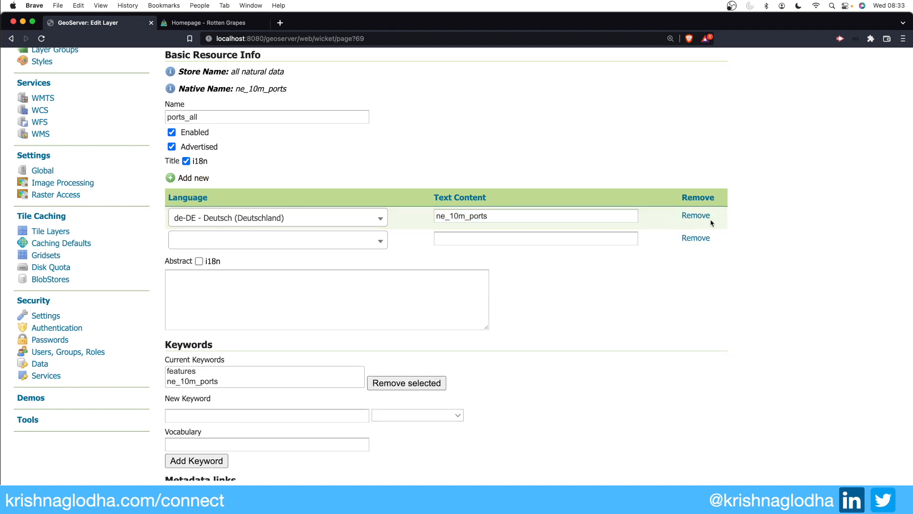
pyautogui.click(696, 216)
pyautogui.click(695, 201)
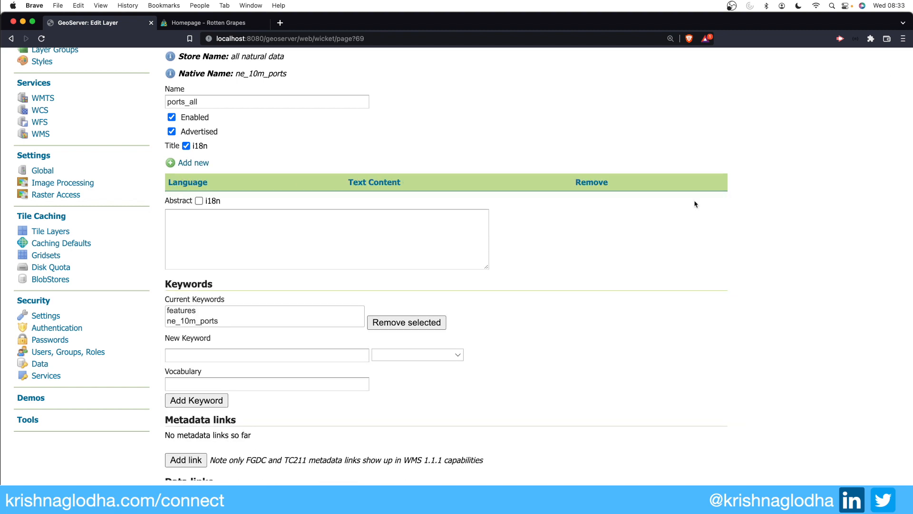
pyautogui.click(186, 146)
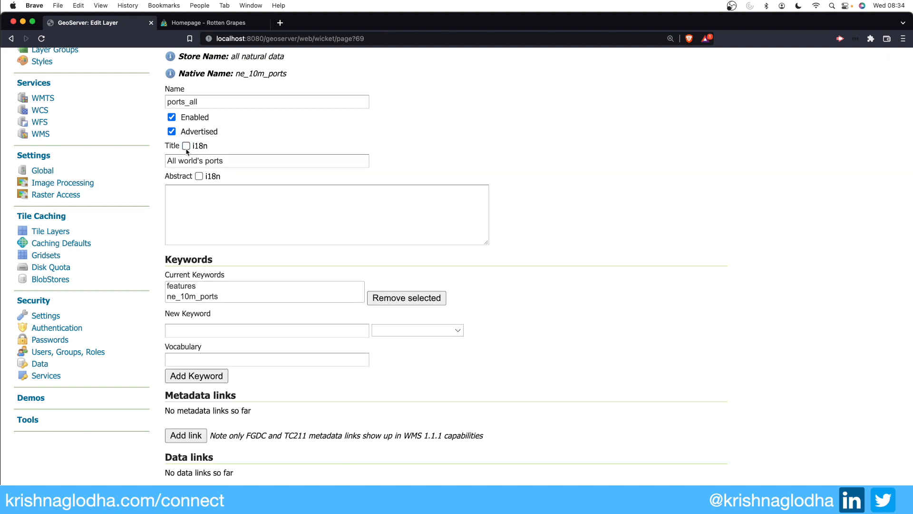
# Step: Fill in the layer's abstract with "I got this data from natural earth and it contains all ports"
pyautogui.click(225, 204)
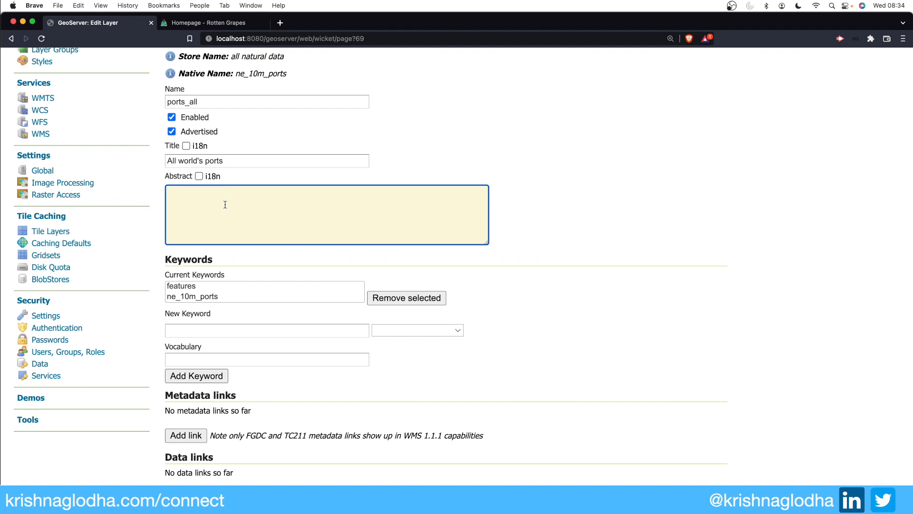
pyautogui.write('I got this data from natural earth and it contains all ports')
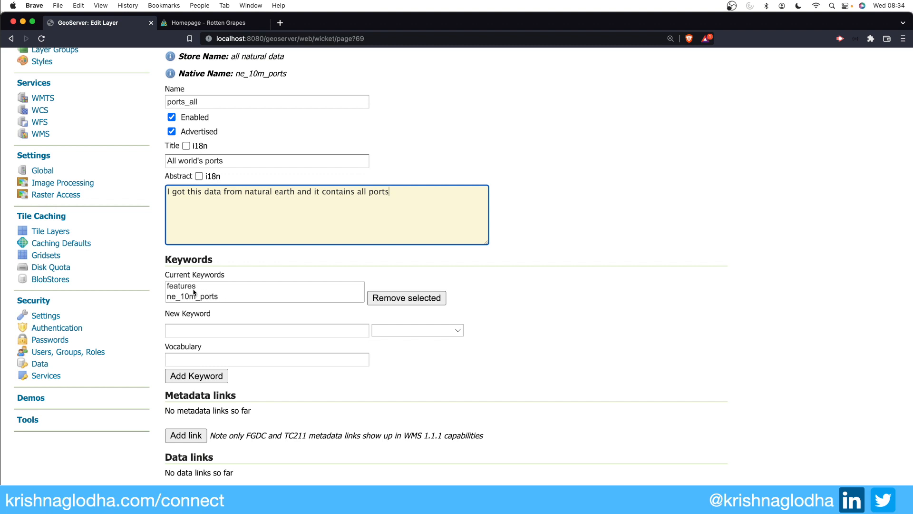
# Step: Add the keyword "porta" to the layer with English as its language
pyautogui.click(228, 330)
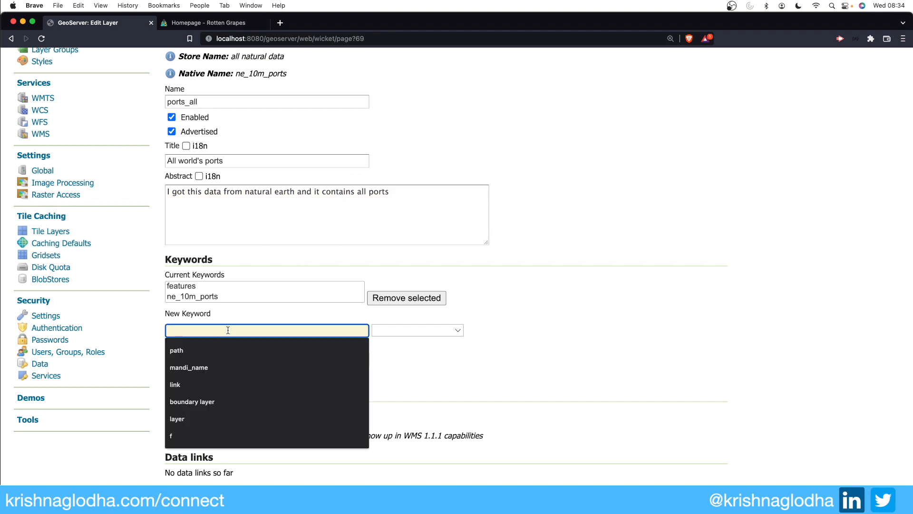
pyautogui.click(247, 318)
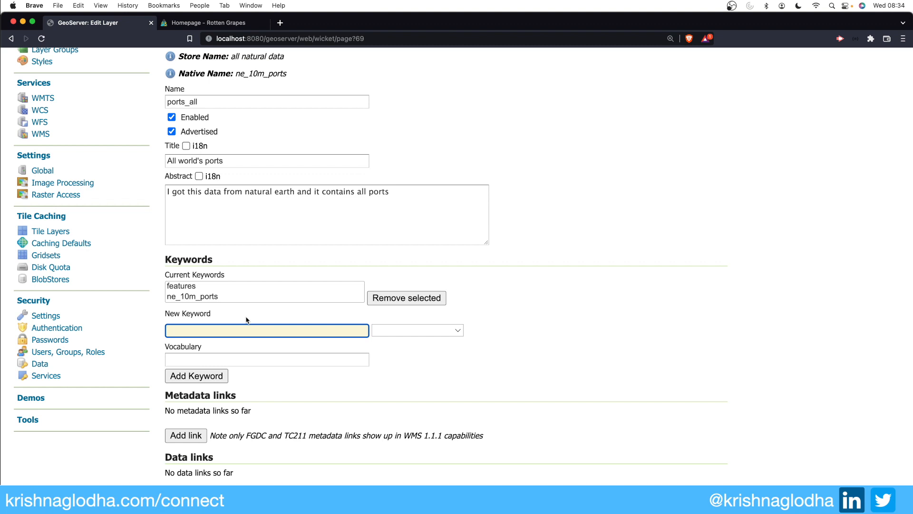
pyautogui.write('porta')
pyautogui.click(411, 332)
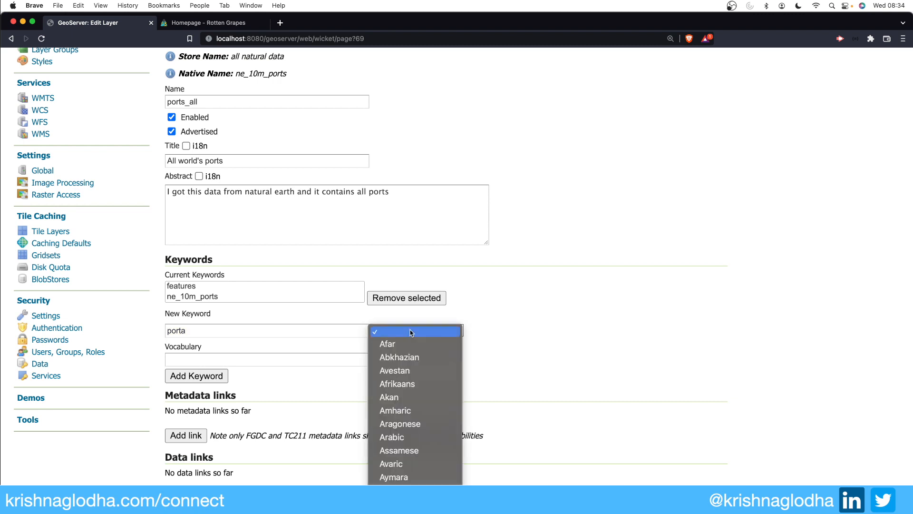
pyautogui.scroll(-10, 412, 333)
pyautogui.scroll(-3, 412, 333)
pyautogui.click(412, 333)
pyautogui.click(205, 372)
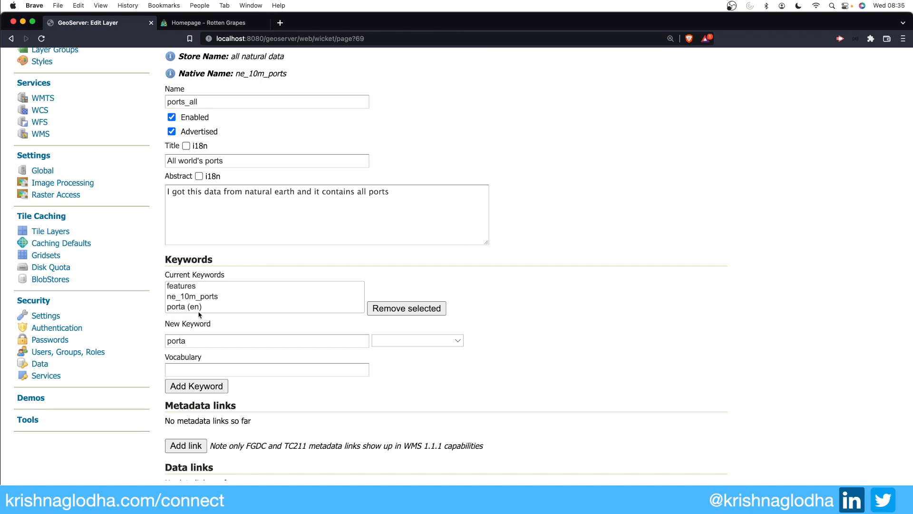
# Step: Try to remove the ne_10m_ports and porta (en) entries from the layer's current keywords
pyautogui.click(180, 297)
pyautogui.click(395, 309)
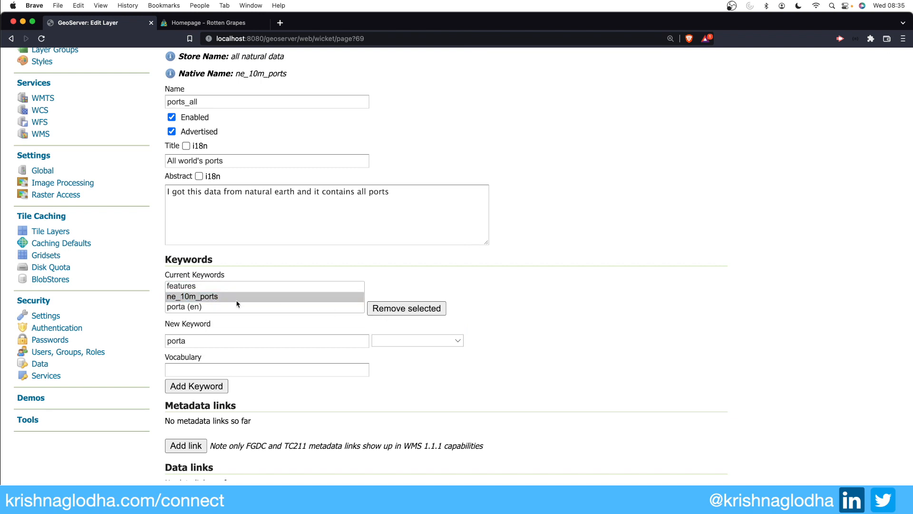
pyautogui.click(198, 306)
pyautogui.click(400, 312)
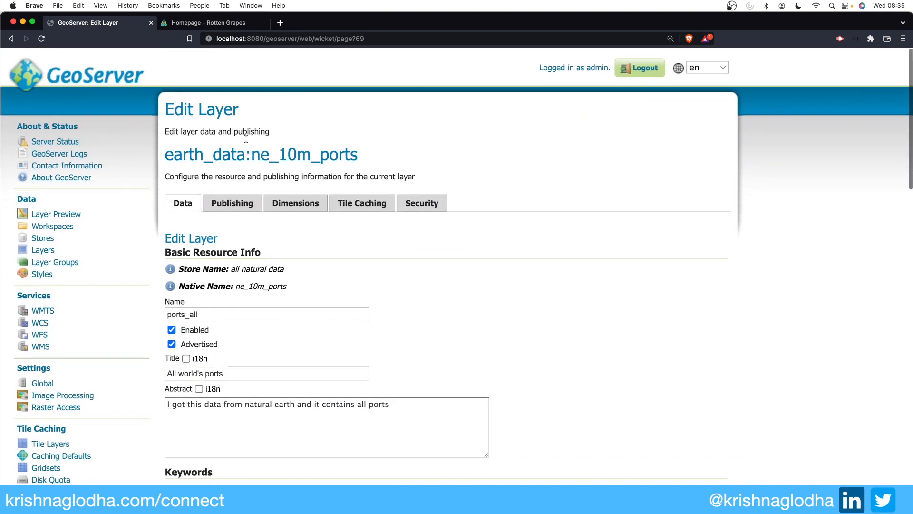
# Step: Examine the layer's native SRS and declared SRS under Coordinate Reference Systems
pyautogui.scroll(-10, 285, 152)
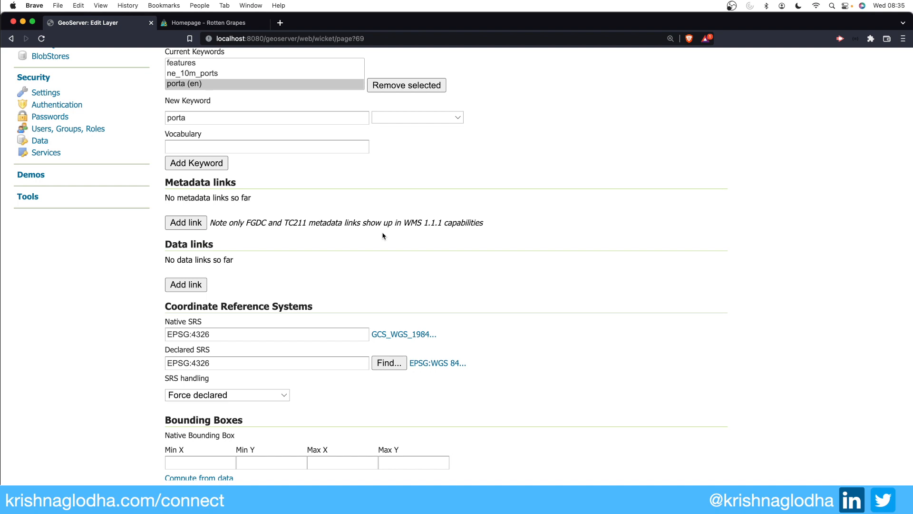
pyautogui.scroll(-5, 383, 236)
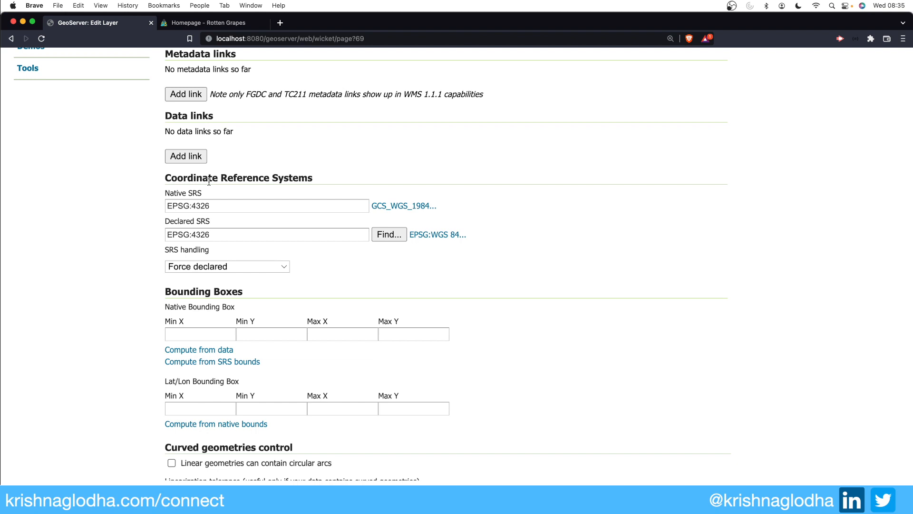
pyautogui.moveTo(224, 206); pyautogui.dragTo(165, 210)
pyautogui.doubleClick(200, 205)
pyautogui.tripleClick(172, 203)
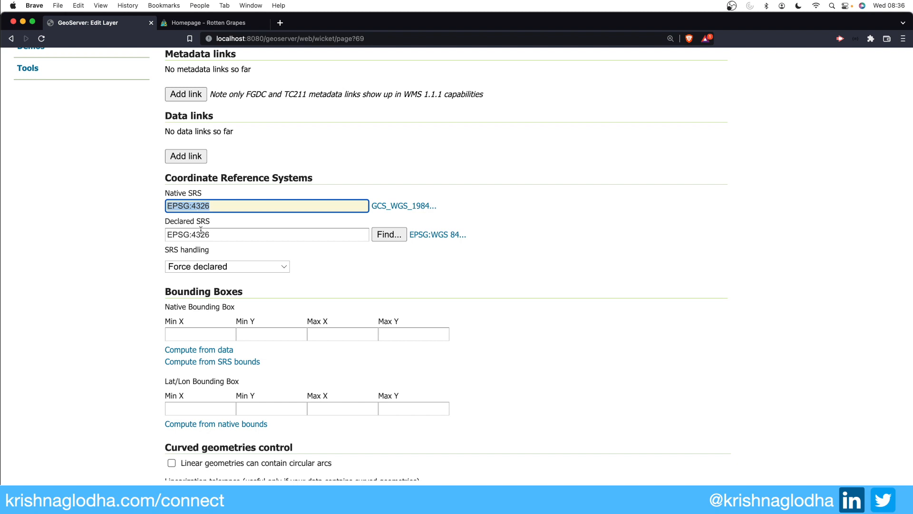
pyautogui.press('Tab')
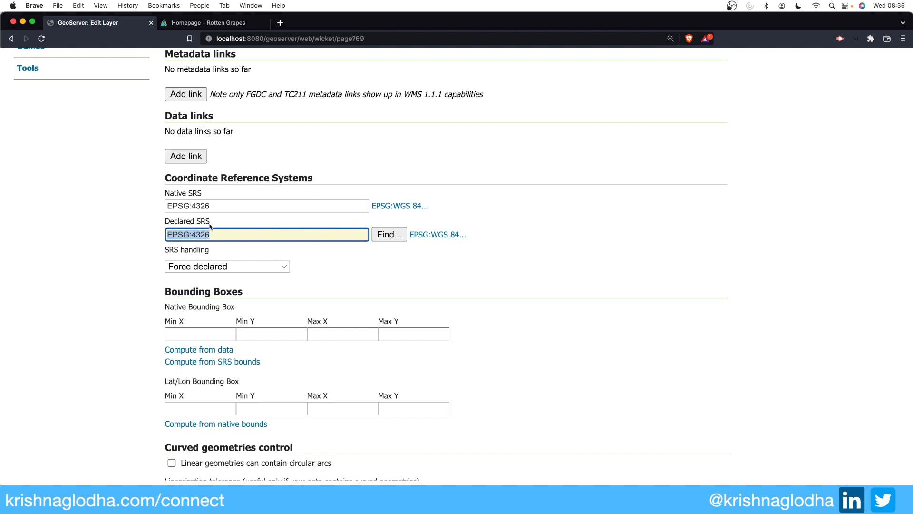
# Step: Search the declared SRS coordinate system list for codes 3857 and 32643, and close it without choosing a system
pyautogui.click(376, 234)
pyautogui.click(516, 164)
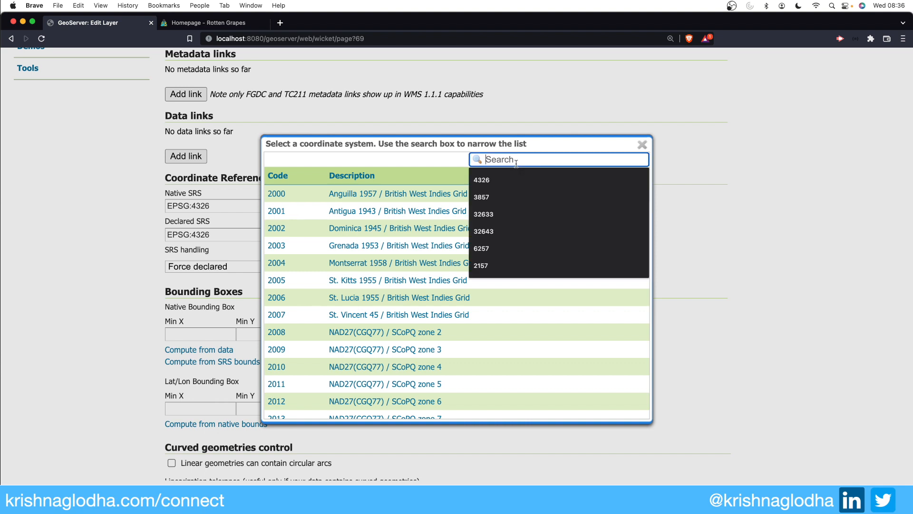
pyautogui.write('3857')
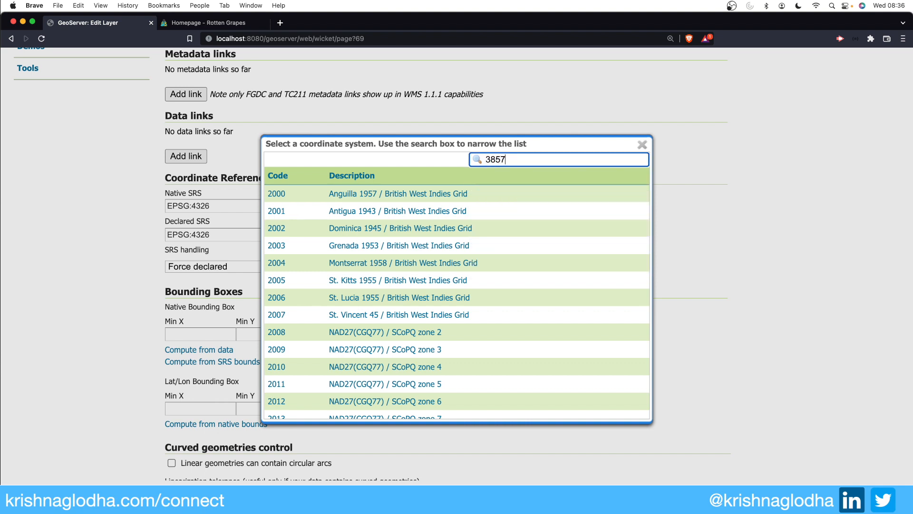
pyautogui.press('Return')
pyautogui.doubleClick(503, 159)
pyautogui.write('43')
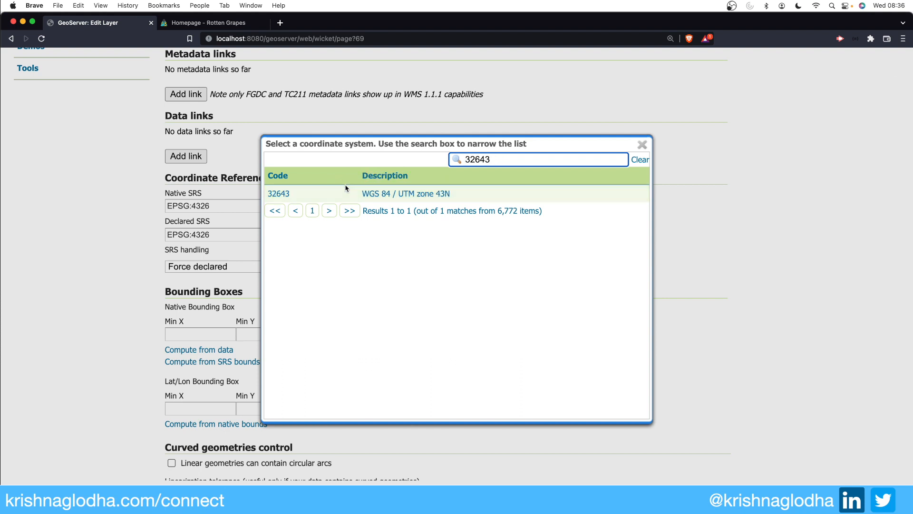
pyautogui.click(642, 144)
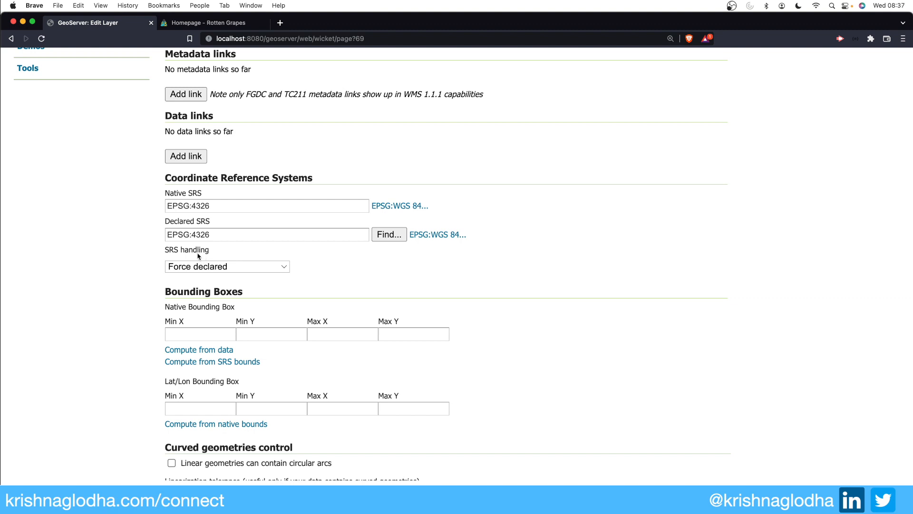
# Step: Review the available SRS handling options and check the declared SRS without changing either
pyautogui.click(195, 267)
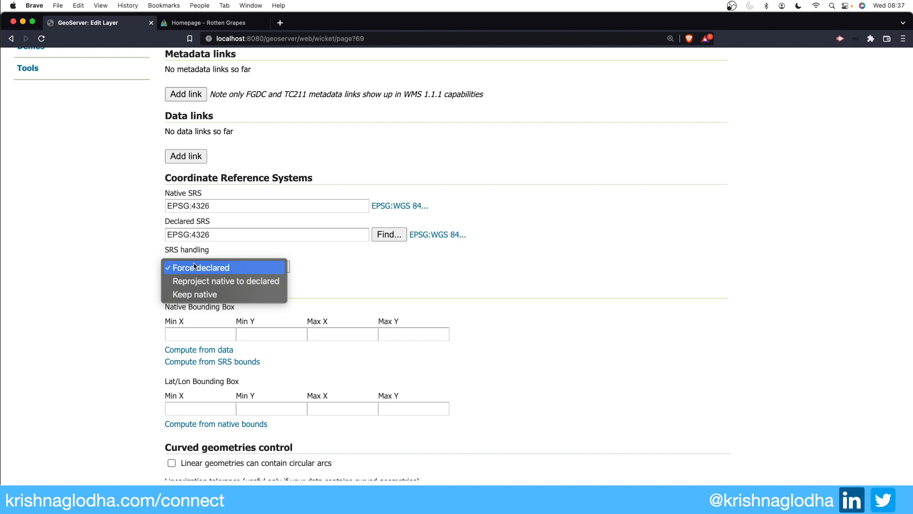
pyautogui.click(370, 286)
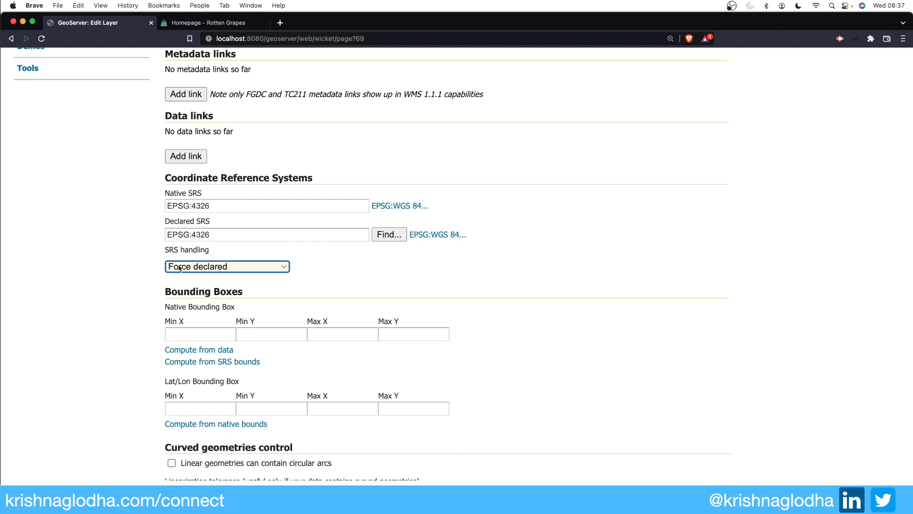
pyautogui.moveTo(209, 234); pyautogui.dragTo(158, 236)
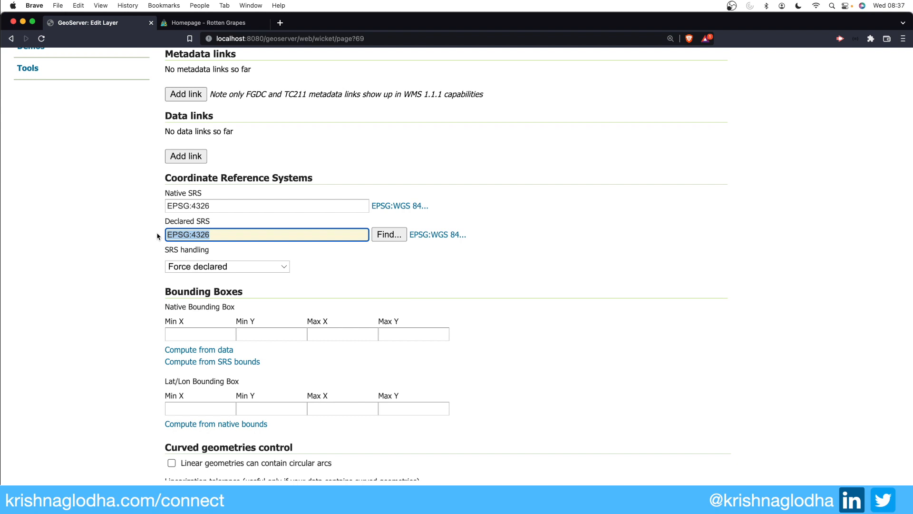
pyautogui.click(158, 236)
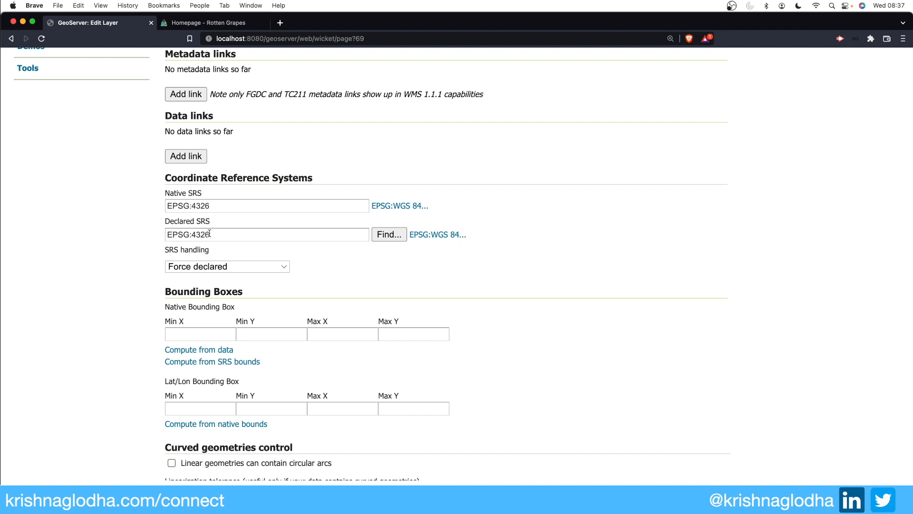
# Step: Clear the search in the declared SRS coordinate system list and close the list without choosing a system
pyautogui.moveTo(210, 233); pyautogui.dragTo(166, 234)
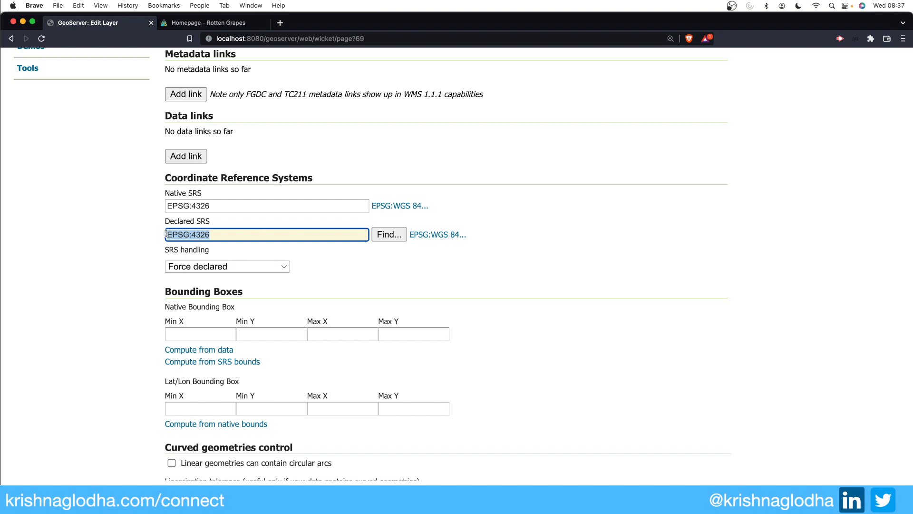
pyautogui.click(397, 235)
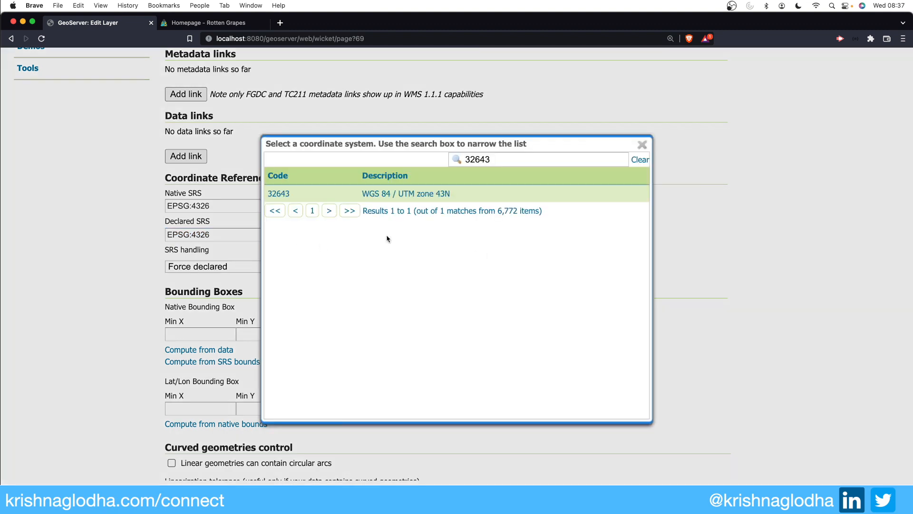
pyautogui.click(639, 159)
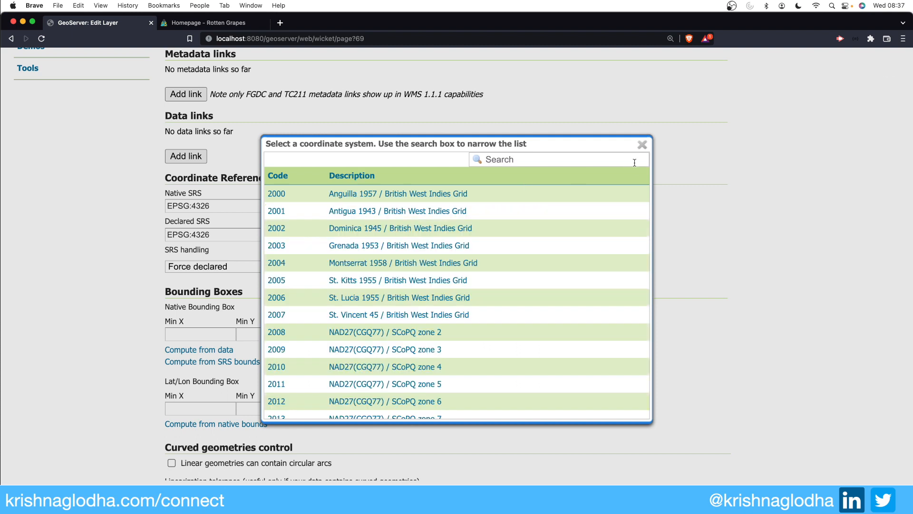
pyautogui.click(642, 145)
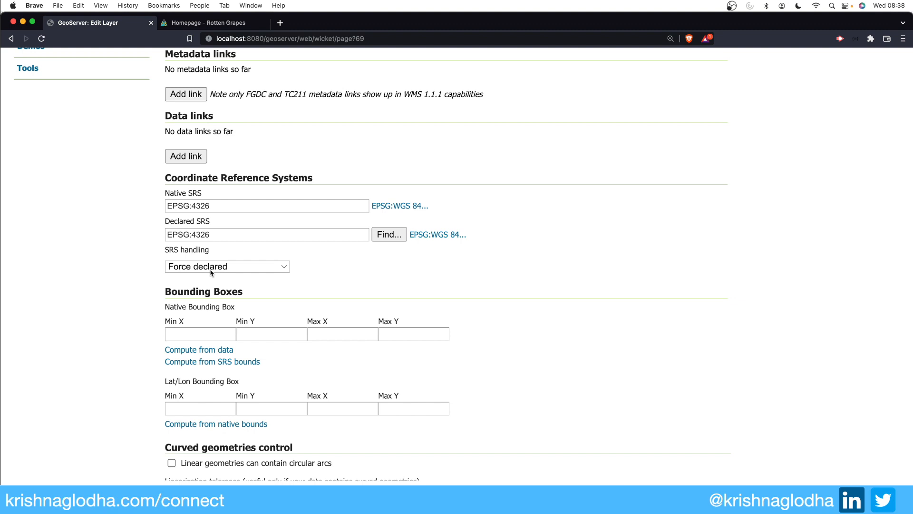
# Step: Set SRS handling to Reproject native to declared and choose EPSG:3857 as the declared SRS
pyautogui.click(211, 272)
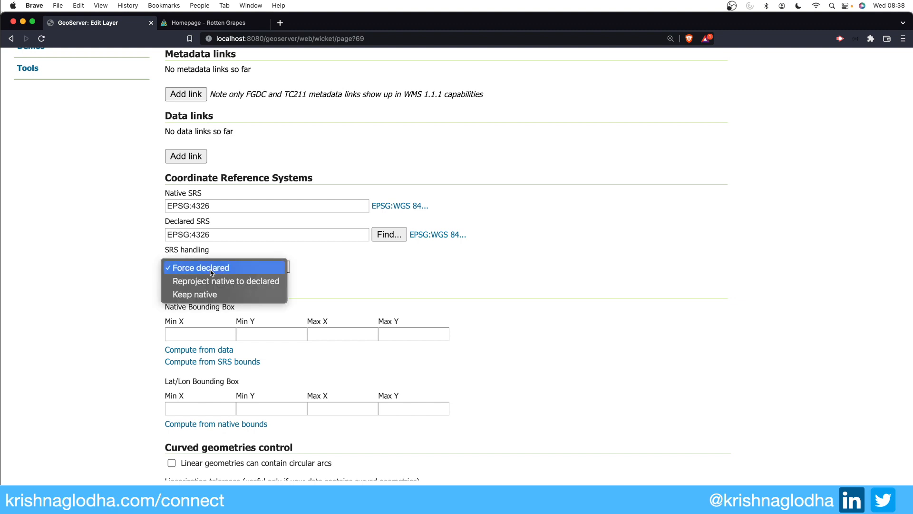
pyautogui.click(244, 285)
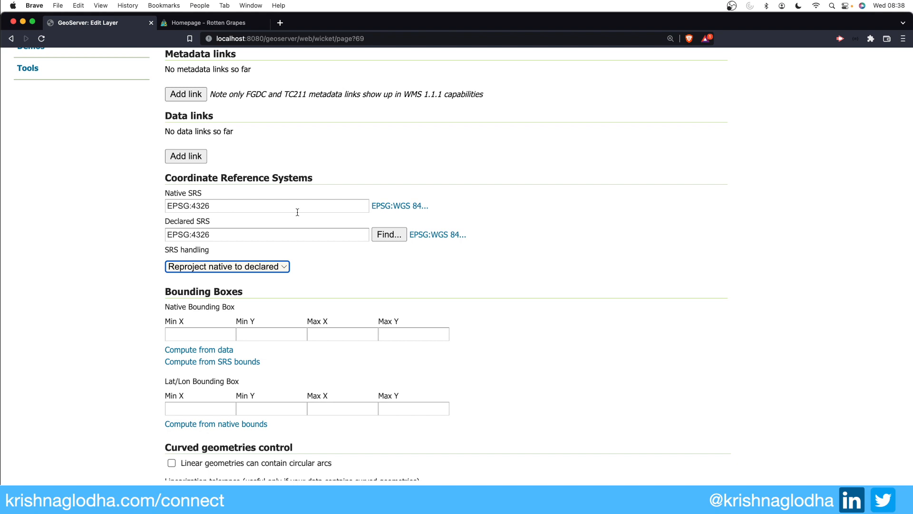
pyautogui.click(390, 234)
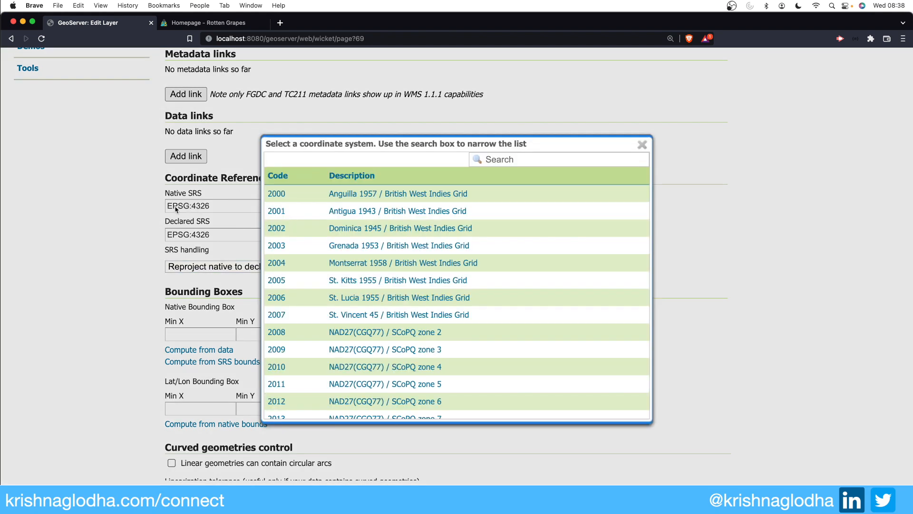
pyautogui.click(514, 154)
pyautogui.write('3857')
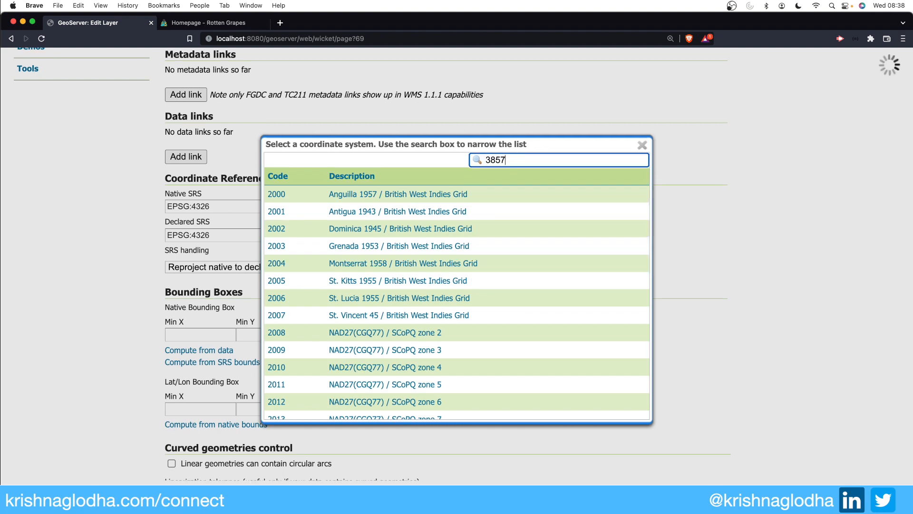
pyautogui.press('Return')
pyautogui.click(276, 194)
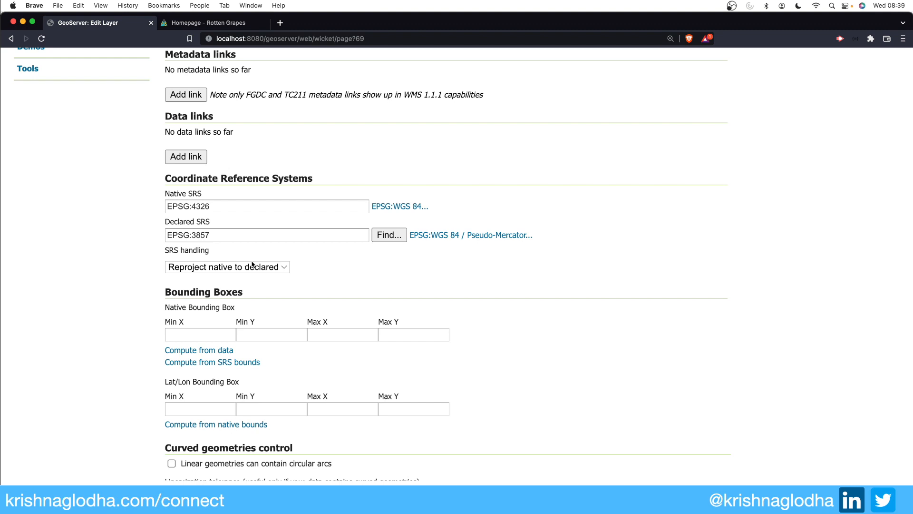
# Step: Change the SRS handling to Keep native and check the native SRS code
pyautogui.click(262, 268)
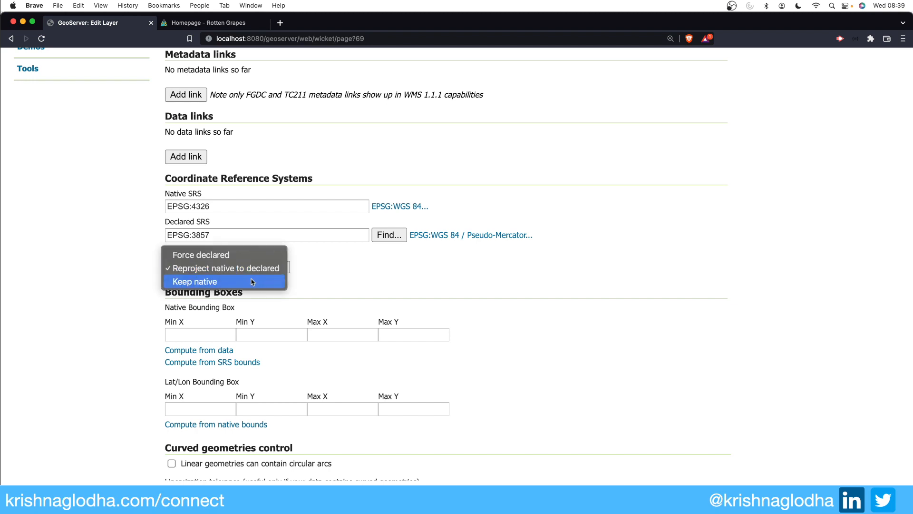
pyautogui.click(252, 282)
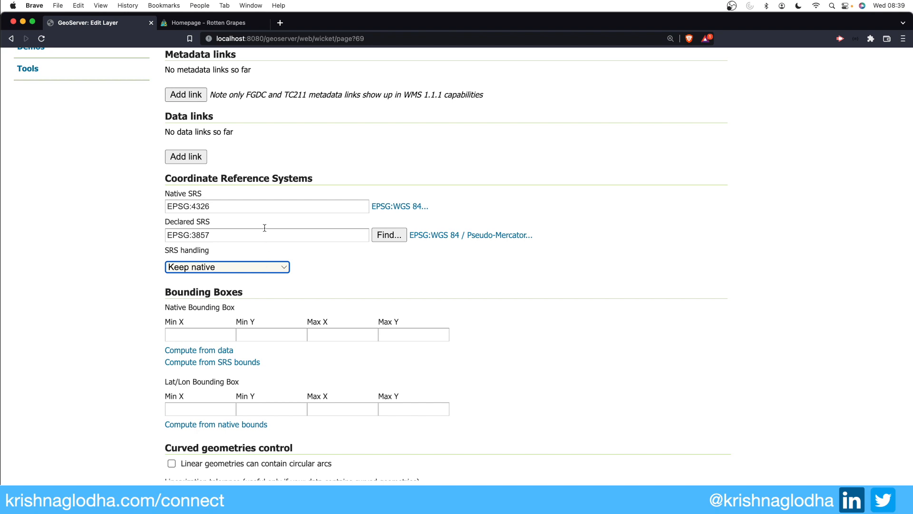
pyautogui.doubleClick(265, 210)
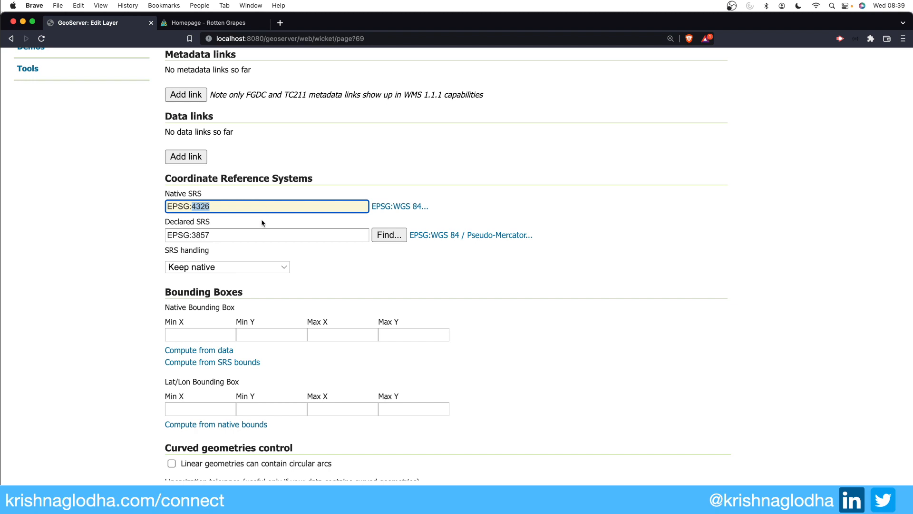
# Step: Set SRS handling to Force declared and choose EPSG:4326 (WGS 84) as the declared SRS
pyautogui.click(249, 267)
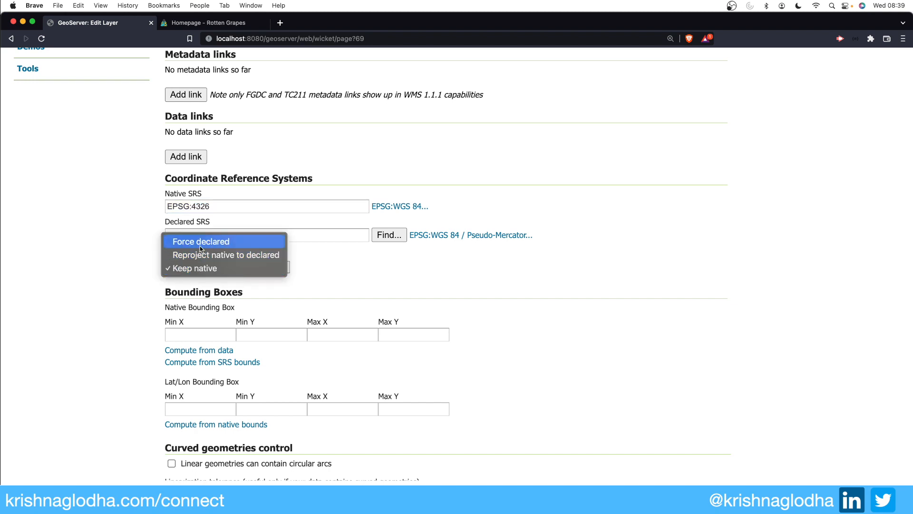
pyautogui.click(228, 245)
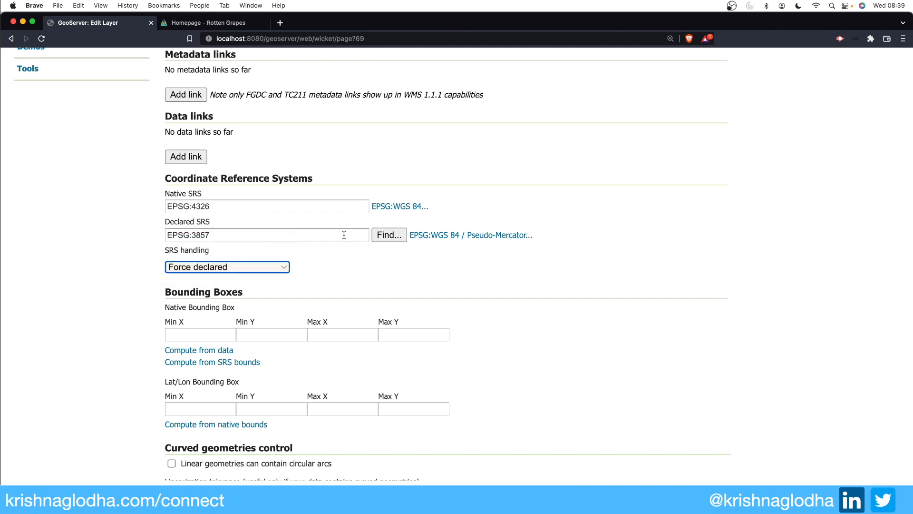
pyautogui.click(389, 238)
pyautogui.doubleClick(526, 157)
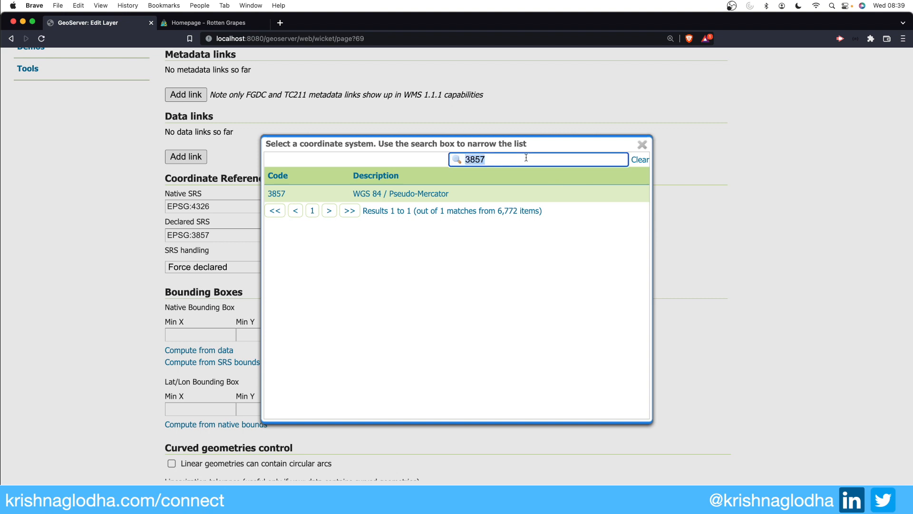
pyautogui.write('4326')
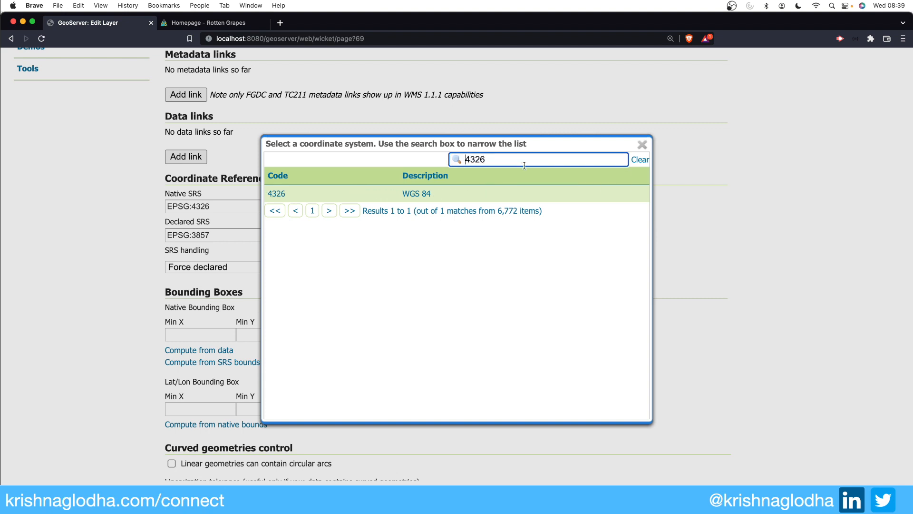
pyautogui.click(278, 193)
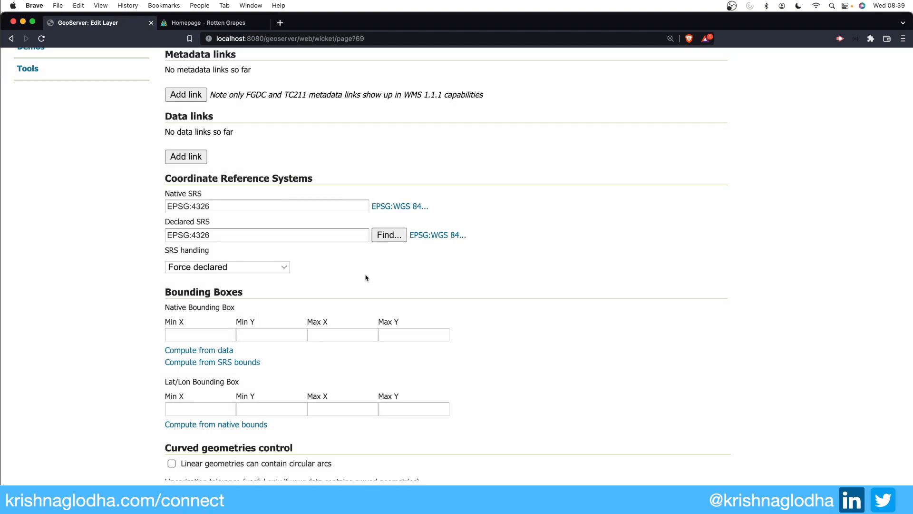
# Step: Compute the native bounding box from the data and the Lat/Lon bounding box from the native bounds
pyautogui.scroll(-2, 205, 301)
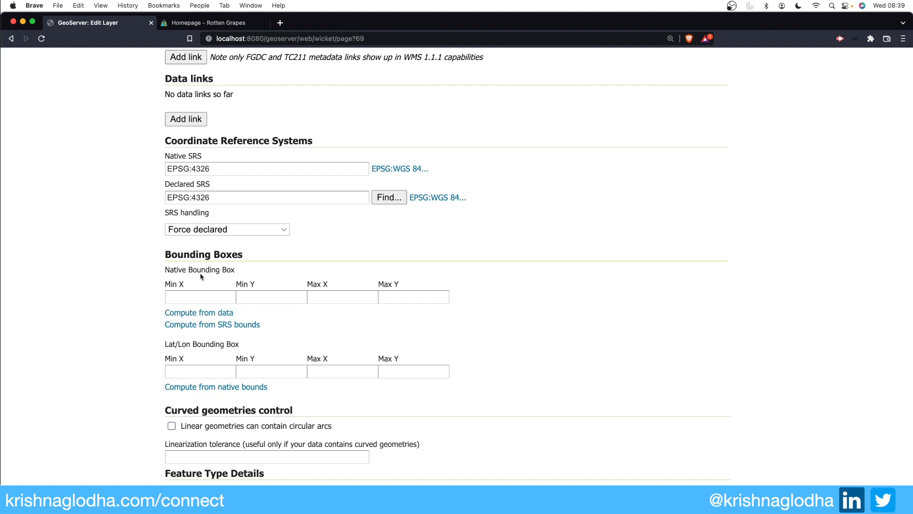
pyautogui.click(220, 328)
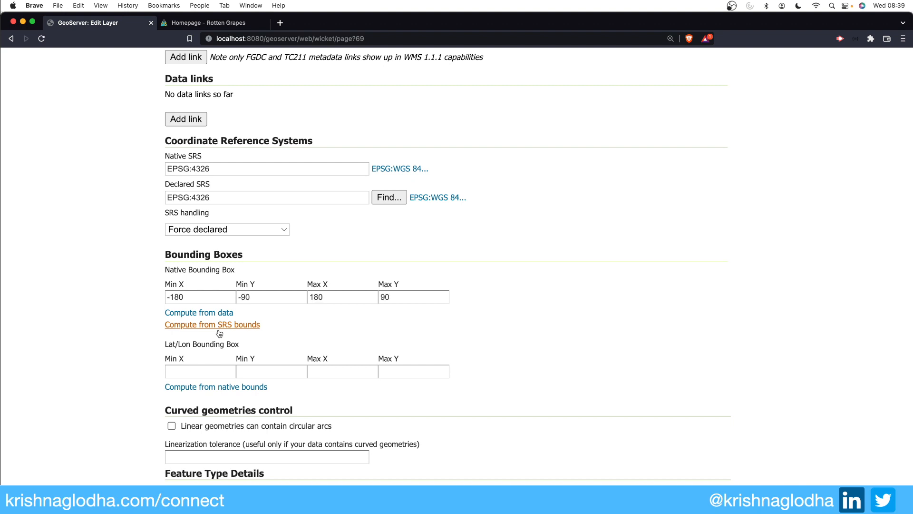
pyautogui.click(190, 316)
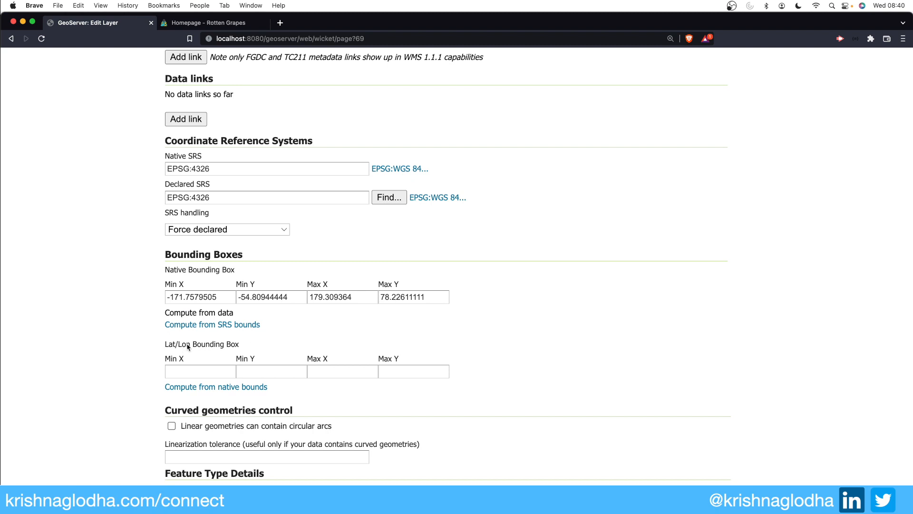
pyautogui.click(195, 389)
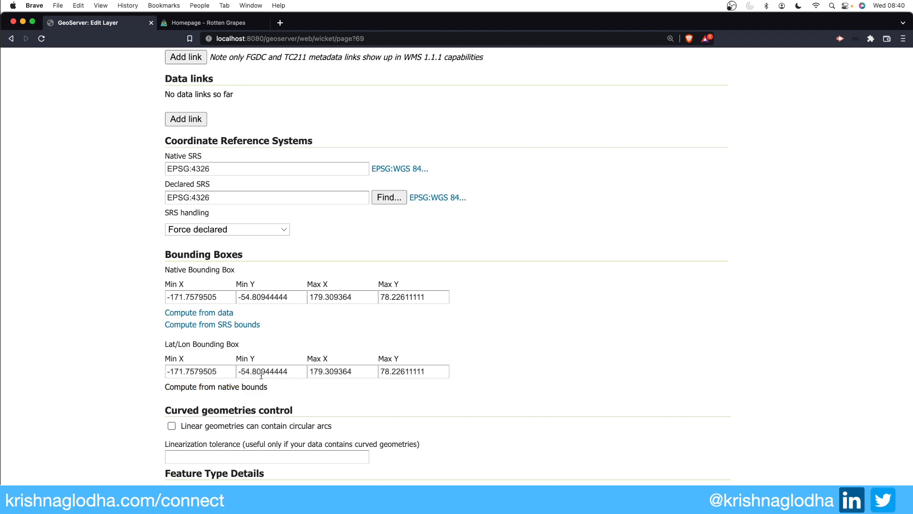
# Step: Allow linear geometries to contain circular arcs in the layer's curved geometries settings
pyautogui.scroll(-5, 192, 333)
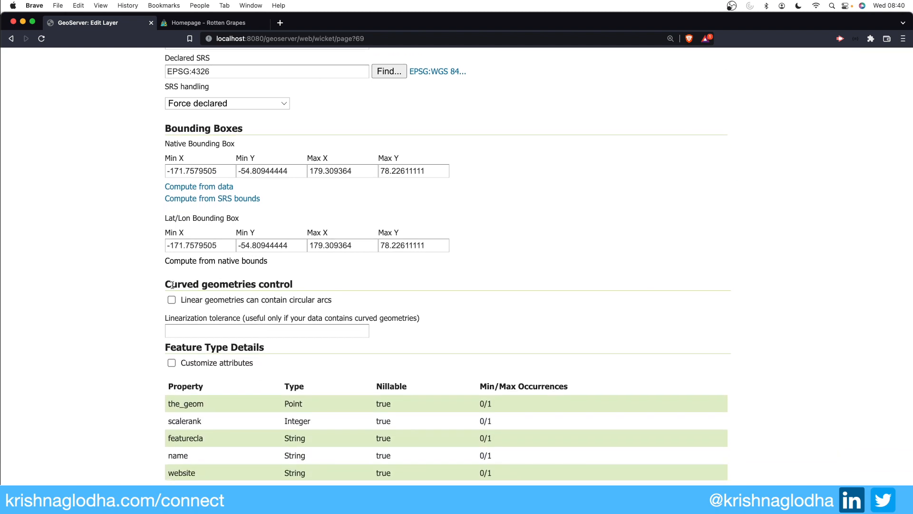
pyautogui.moveTo(165, 284); pyautogui.dragTo(325, 289)
pyautogui.click(337, 288)
pyautogui.click(171, 300)
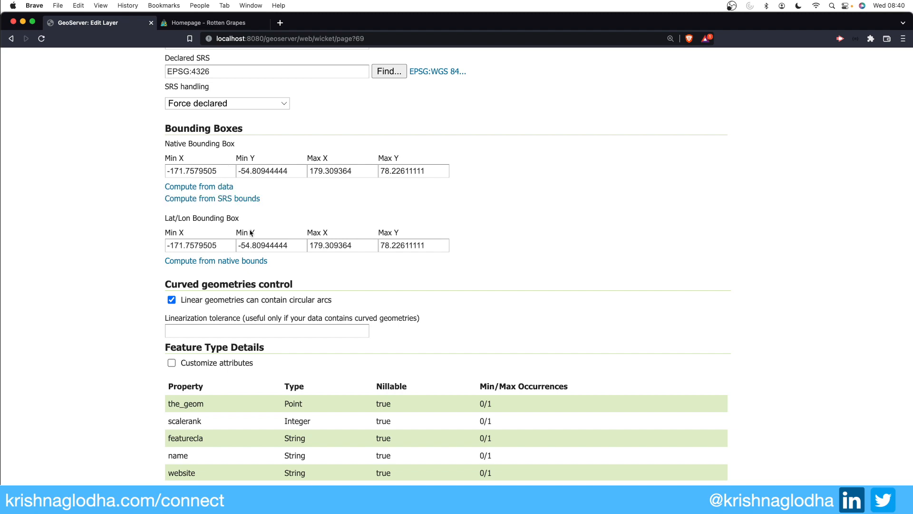
# Step: Open the layer preview in a separate tab and inspect the LineString element in the GML output of Manhattan (NY) roads
pyautogui.scroll(3, 251, 233)
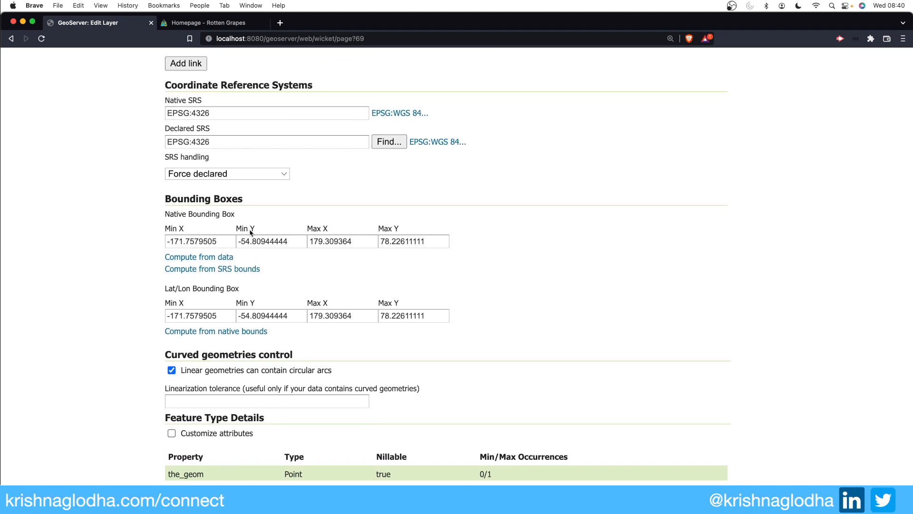
pyautogui.scroll(20, 251, 233)
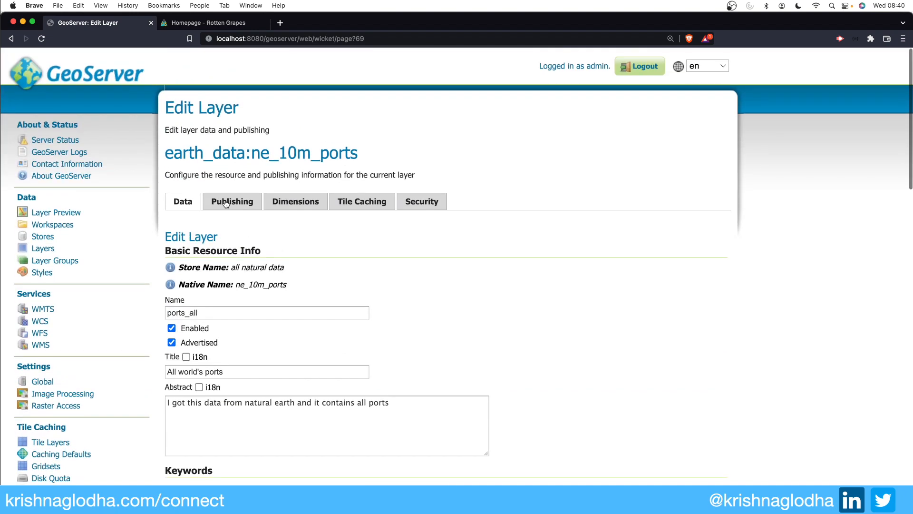
pyautogui.keyDown('super'); pyautogui.click(74, 214); pyautogui.keyUp('super')
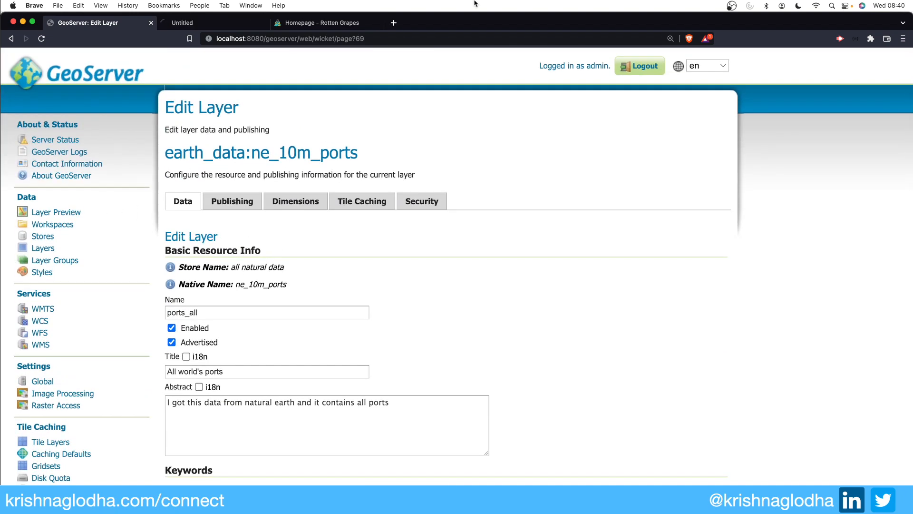
pyautogui.click(241, 26)
pyautogui.scroll(-3, 386, 226)
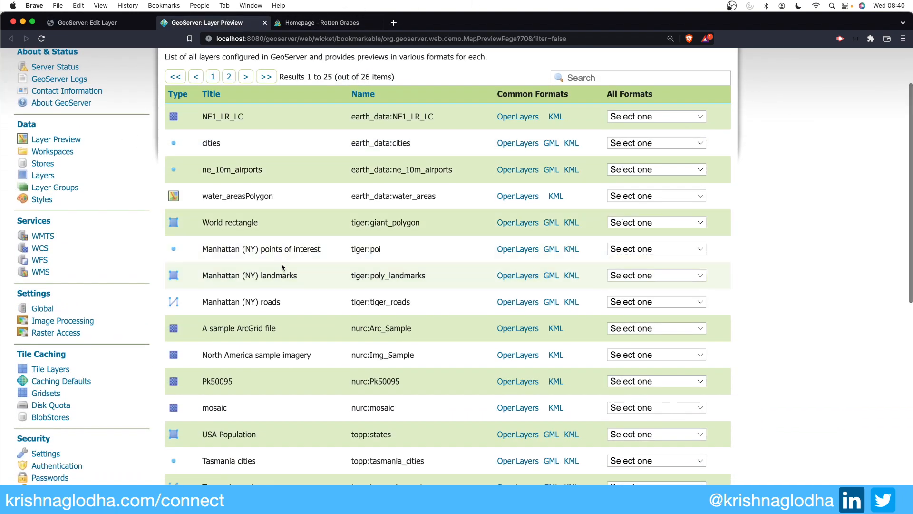
pyautogui.click(551, 303)
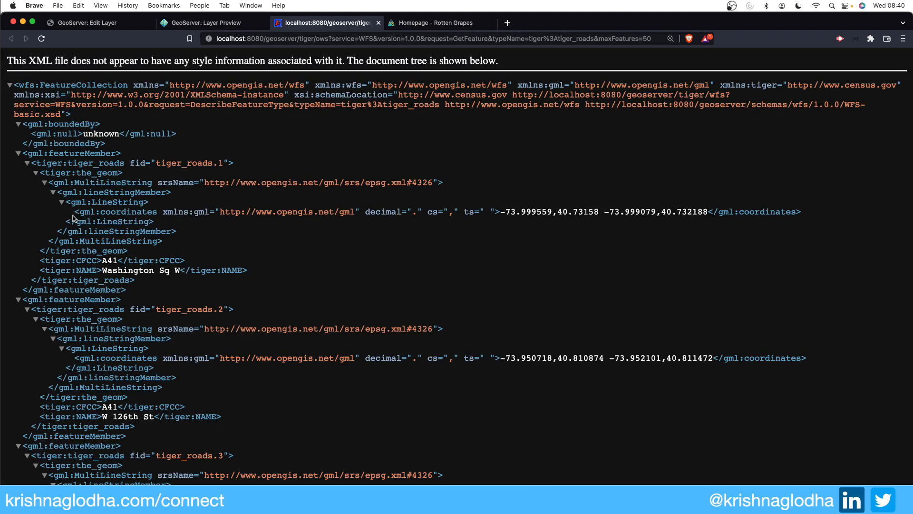
pyautogui.moveTo(71, 202); pyautogui.dragTo(145, 203)
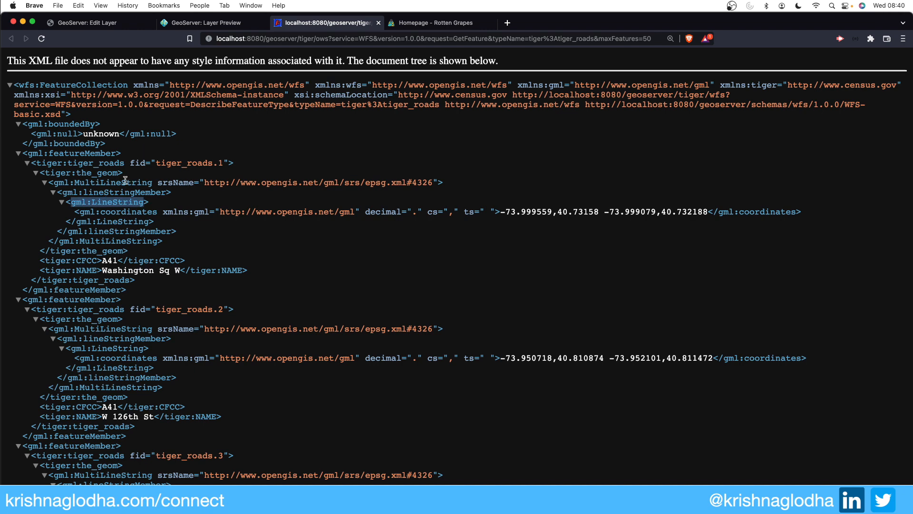
# Step: Return to the ports layer's edit page and examine the linearization tolerance setting and the feature type attribute list
pyautogui.click(115, 23)
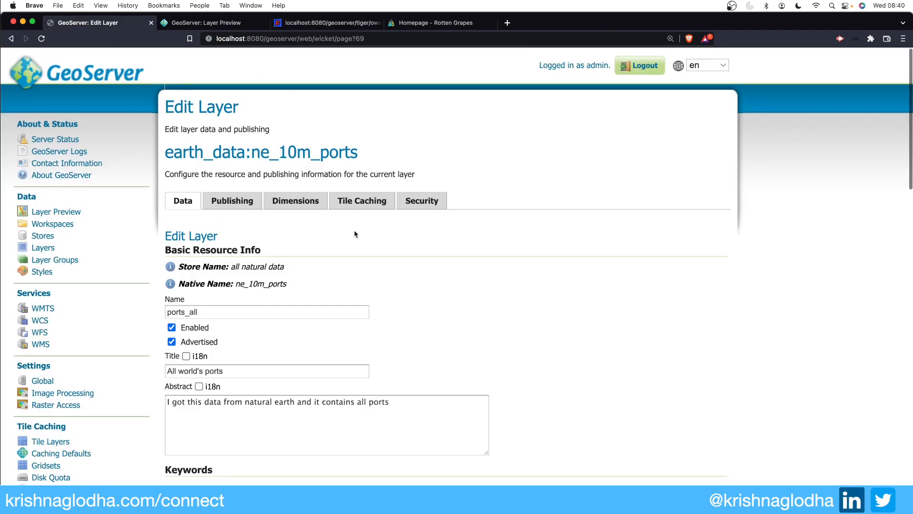
pyautogui.scroll(-15, 354, 231)
pyautogui.scroll(3, 354, 234)
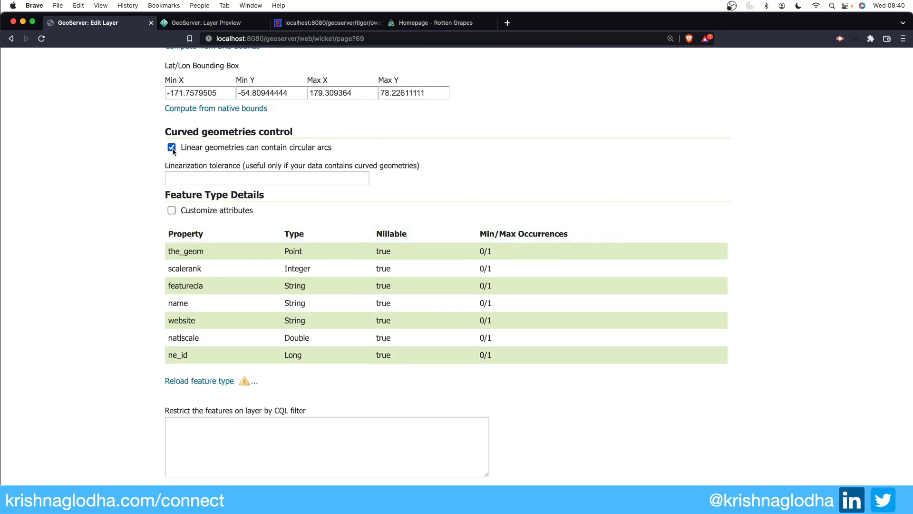
pyautogui.click(176, 174)
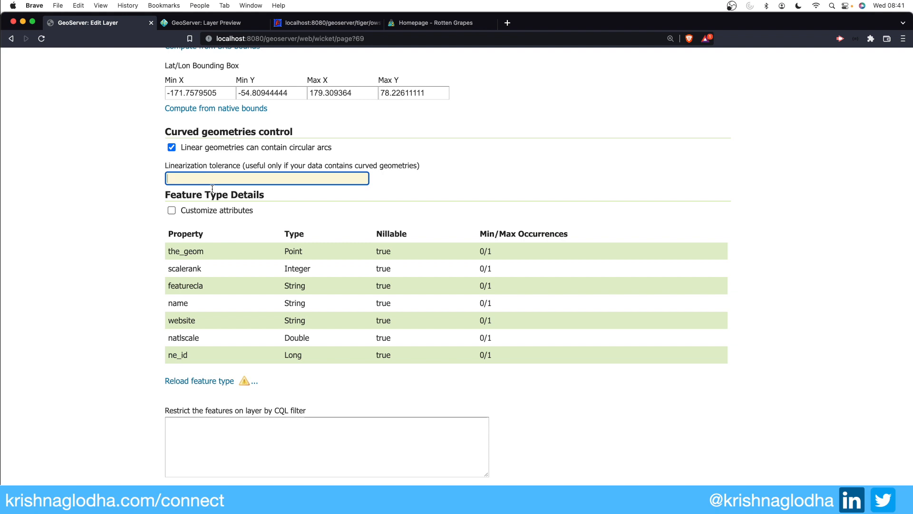
pyautogui.write('1m')
pyautogui.moveTo(166, 243); pyautogui.dragTo(541, 356)
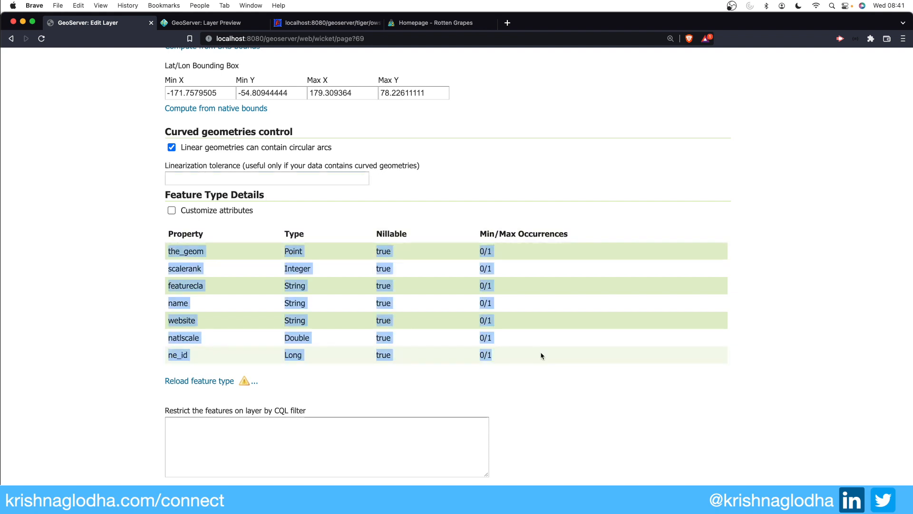
pyautogui.click(536, 349)
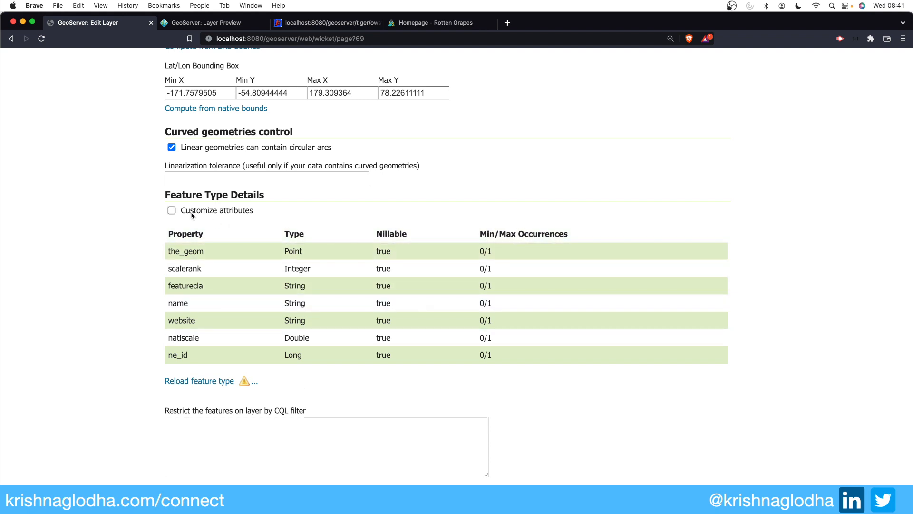
# Step: Enable attribute customization for the feature type and rename the ne_id attribute to EarthID
pyautogui.click(170, 211)
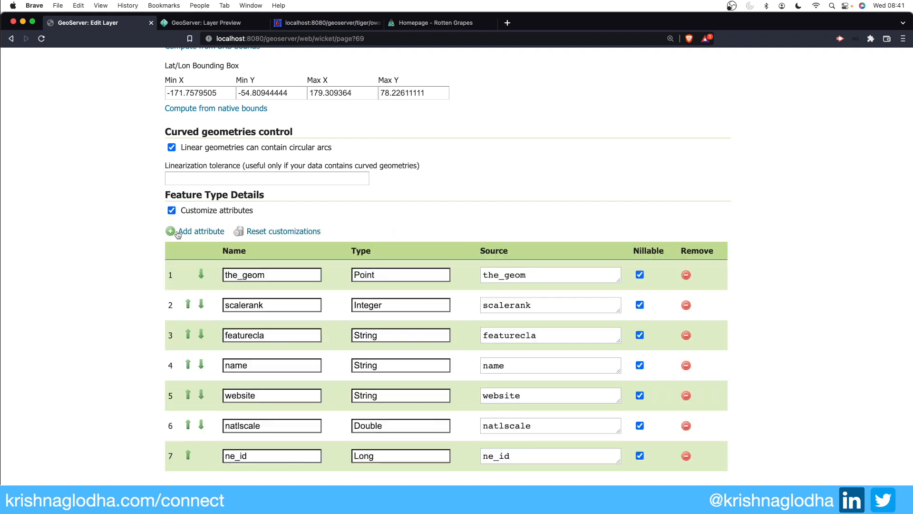
pyautogui.scroll(-3, 183, 300)
pyautogui.moveTo(268, 368); pyautogui.dragTo(228, 365)
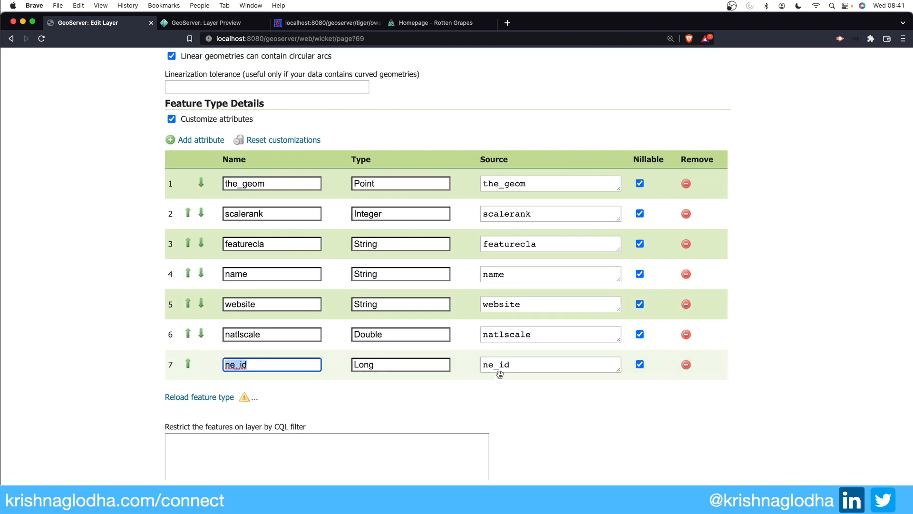
pyautogui.scroll(1, 497, 373)
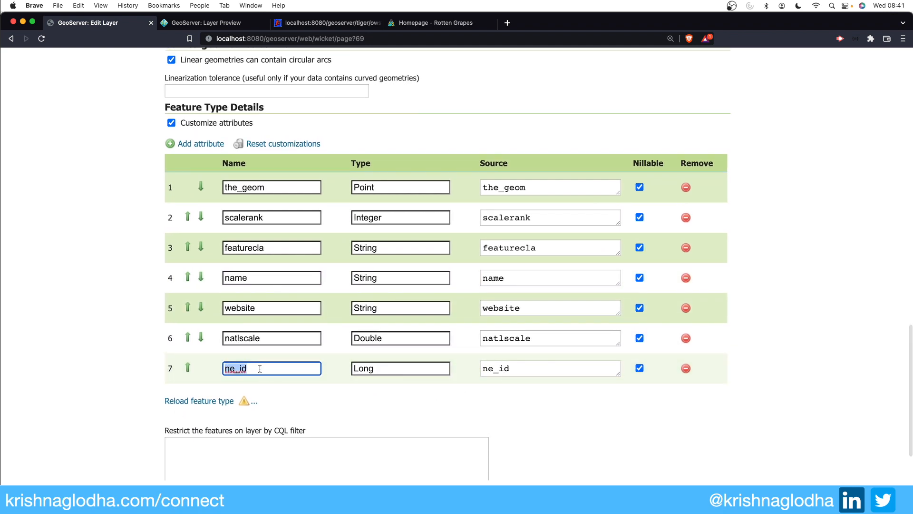
pyautogui.scroll(-1, 260, 368)
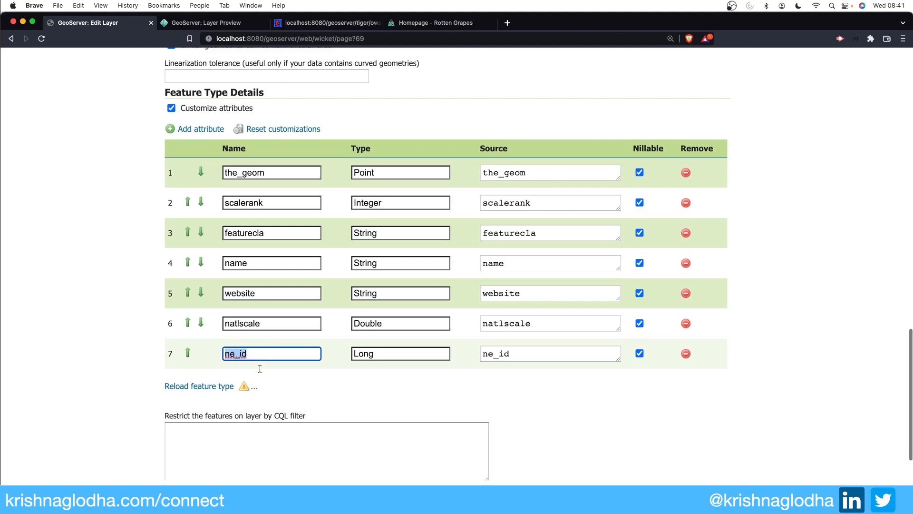
pyautogui.write('Ea')
pyautogui.click(244, 382)
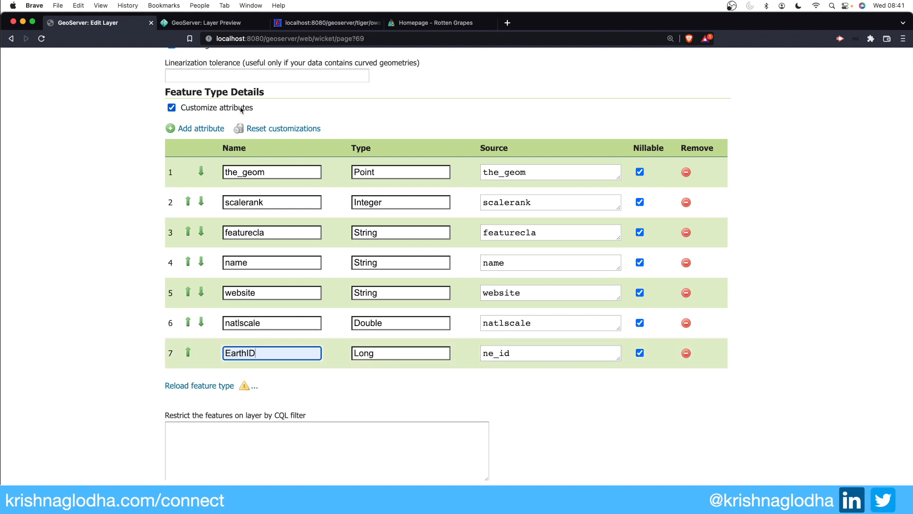
# Step: Save the layer with an empty CQL filter and check the title and native SRS of All world's ports in the layer list
pyautogui.scroll(-3, 210, 443)
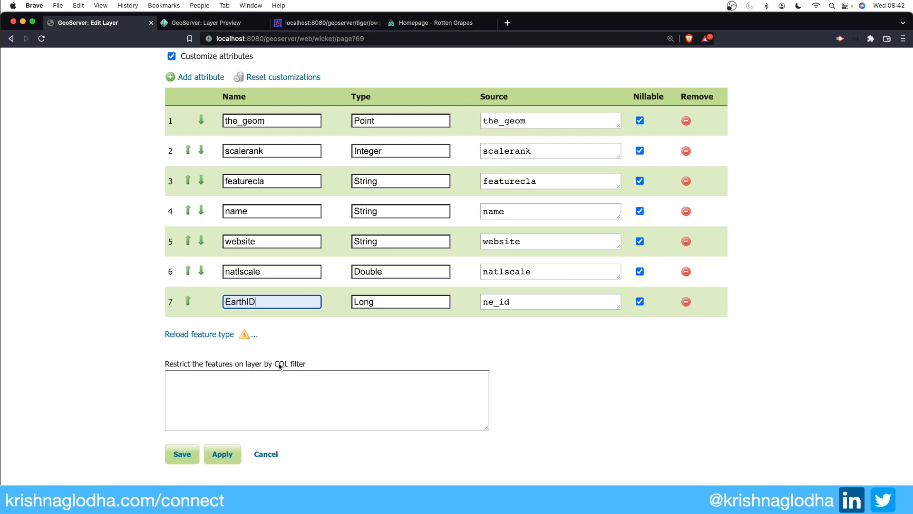
pyautogui.moveTo(275, 364); pyautogui.dragTo(307, 366)
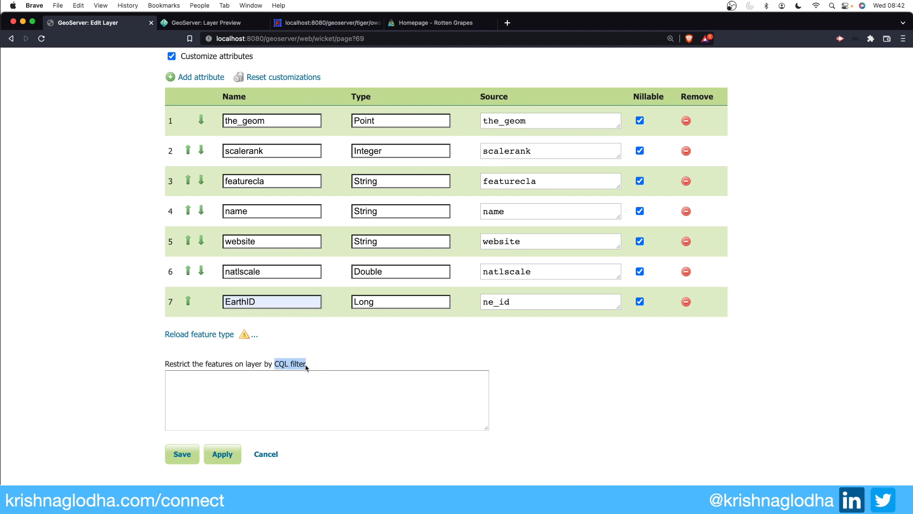
pyautogui.click(274, 382)
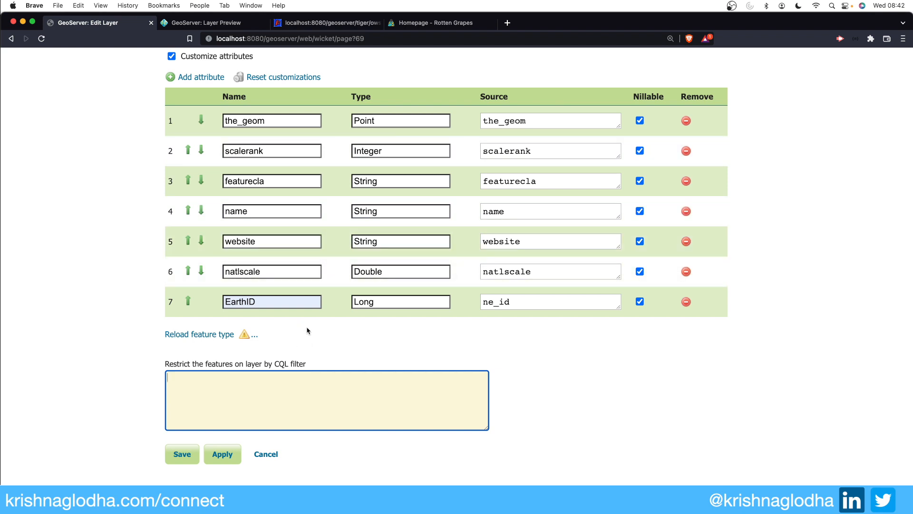
pyautogui.doubleClick(247, 217)
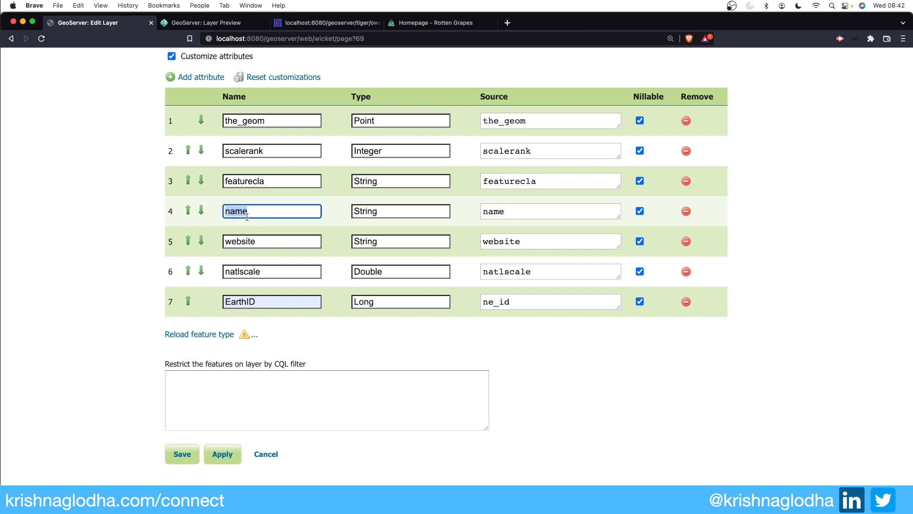
pyautogui.click(299, 396)
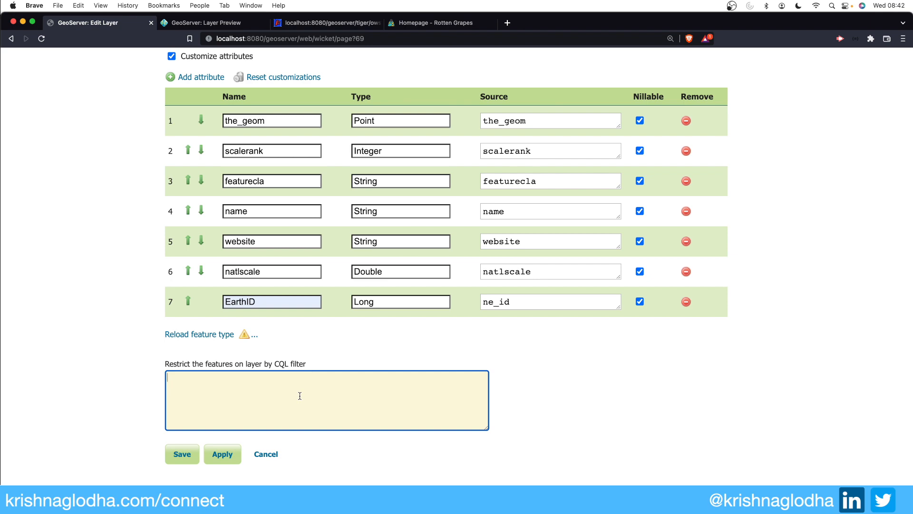
pyautogui.click(172, 454)
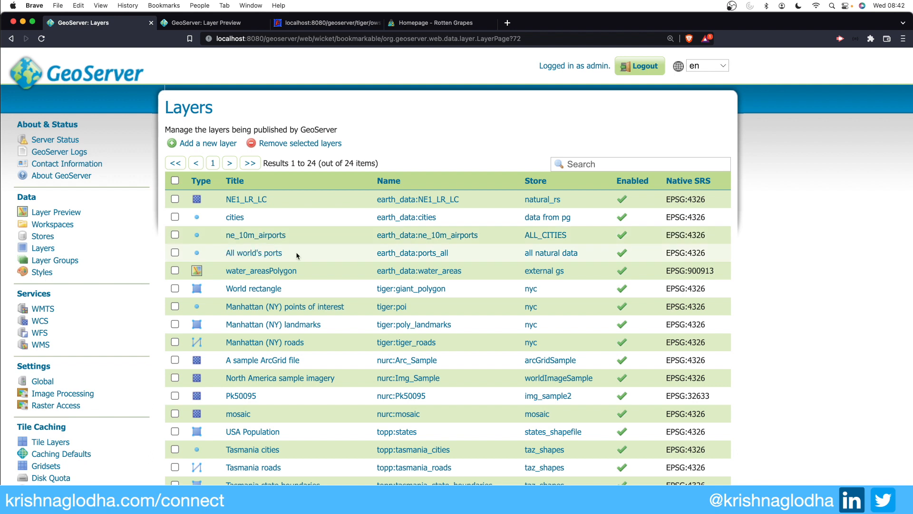
pyautogui.moveTo(298, 256); pyautogui.dragTo(222, 251)
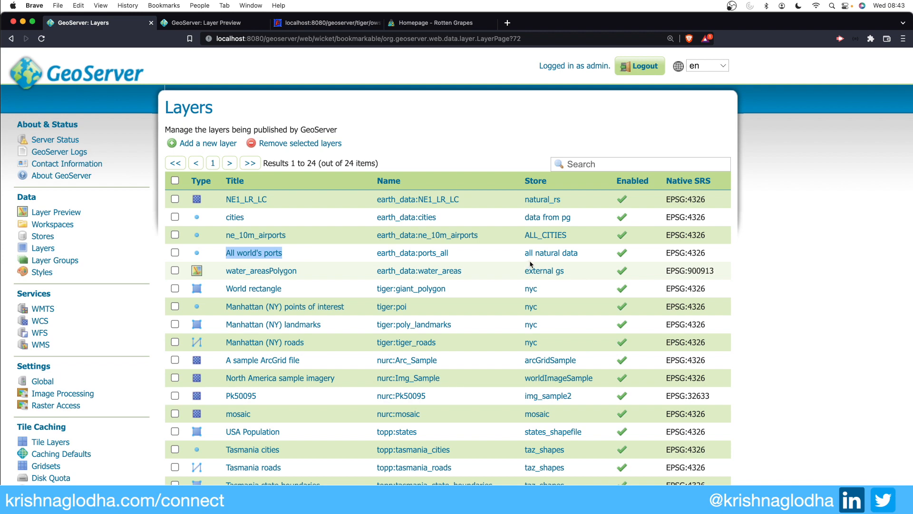
pyautogui.moveTo(666, 253); pyautogui.dragTo(712, 256)
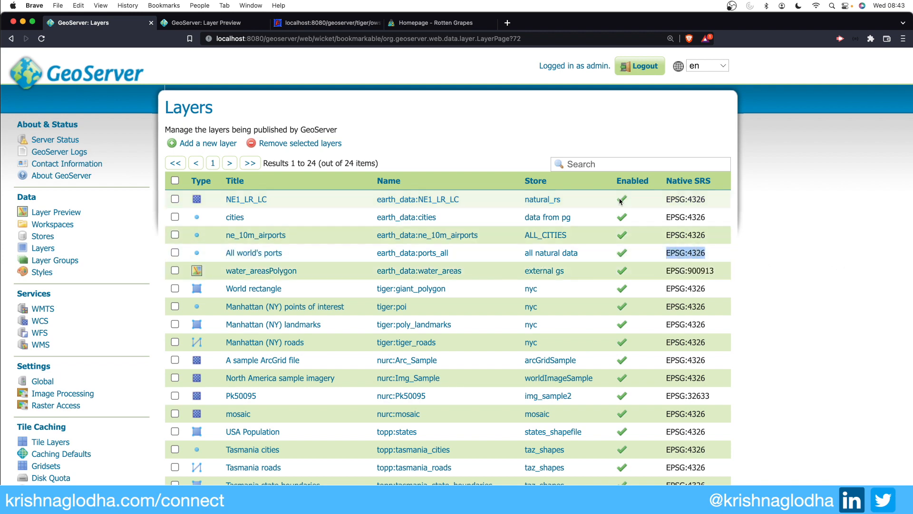
# Step: Preview the All world's ports layer in OpenLayers and query a port on the West African coast to check its EarthID attribute
pyautogui.click(35, 213)
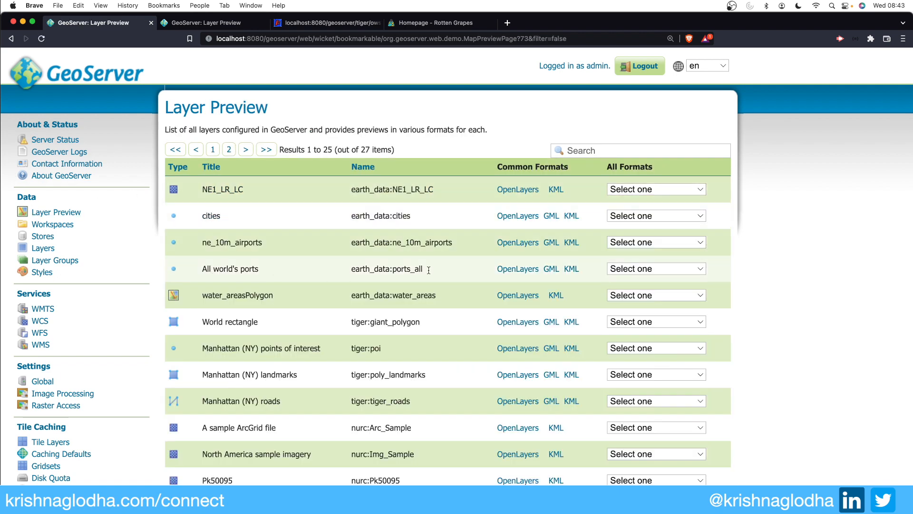
pyautogui.click(528, 274)
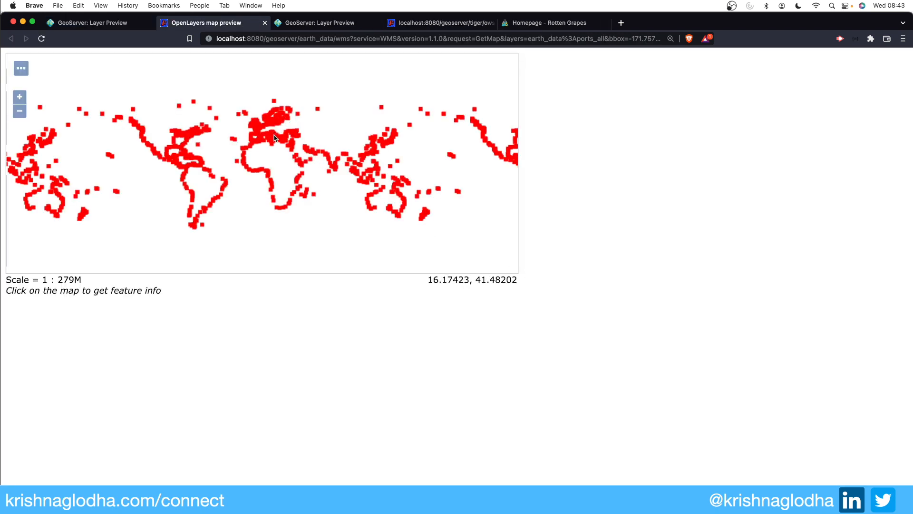
pyautogui.scroll(6, 245, 169)
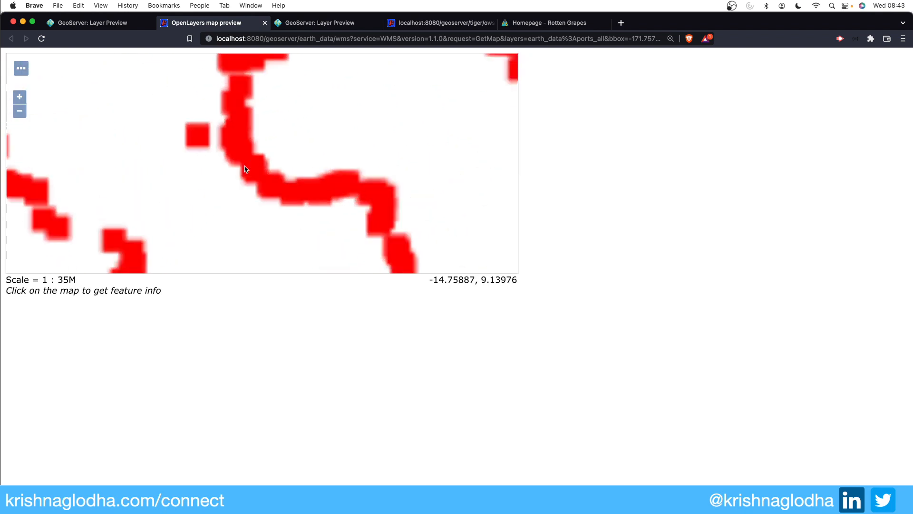
pyautogui.click(309, 148)
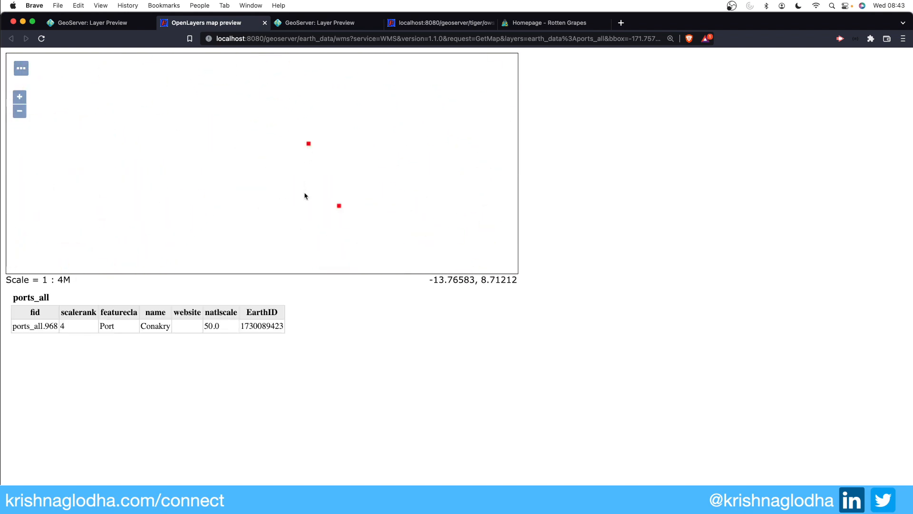
pyautogui.moveTo(246, 316); pyautogui.dragTo(282, 318)
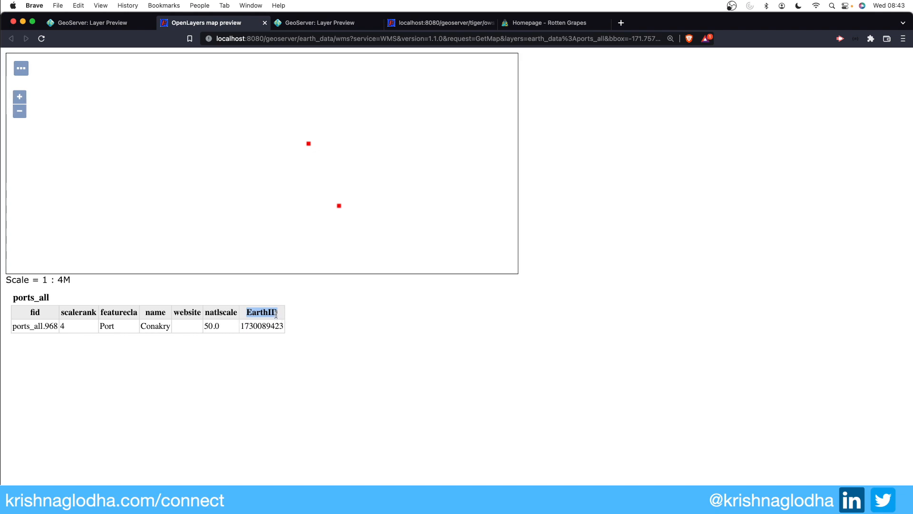
# Step: Reopen the ports_all layer for editing and add a metadata link to it
pyautogui.click(100, 24)
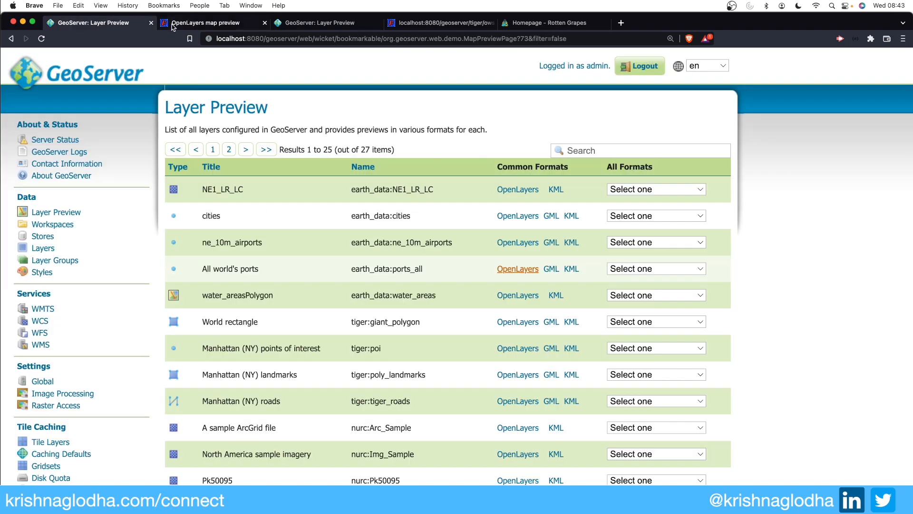
pyautogui.click(43, 248)
pyautogui.click(232, 255)
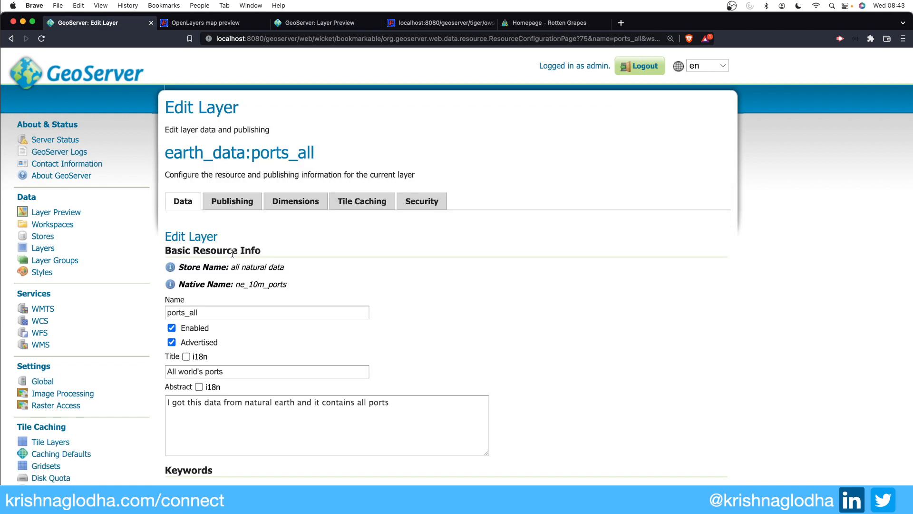
pyautogui.scroll(-10, 232, 254)
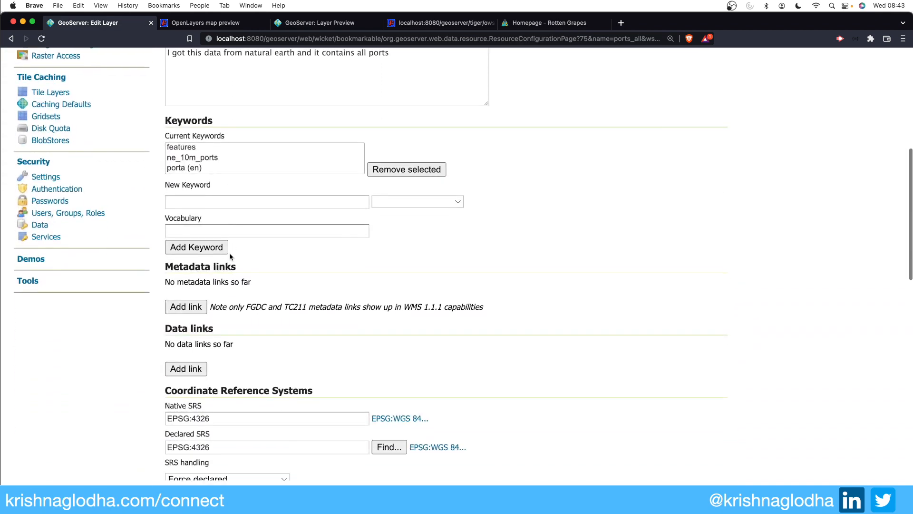
pyautogui.click(191, 310)
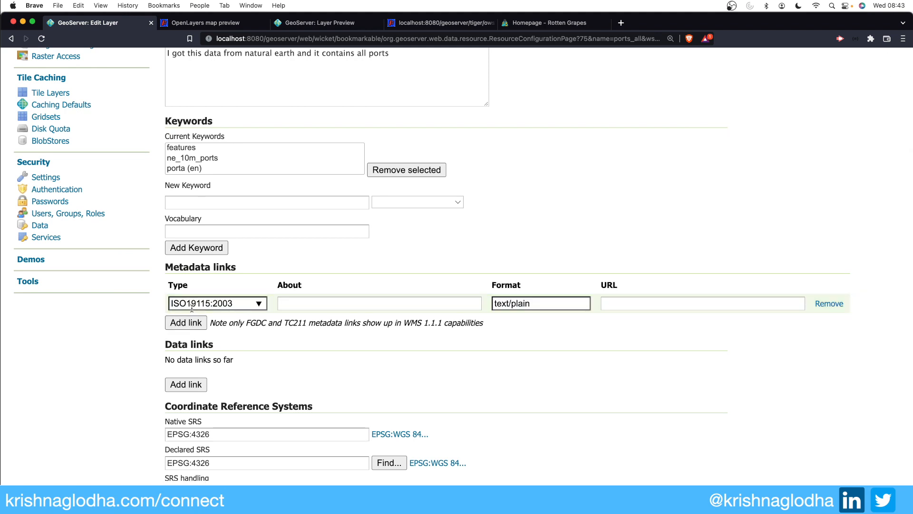
# Step: Set the new metadata link's type to FGDC
pyautogui.click(259, 305)
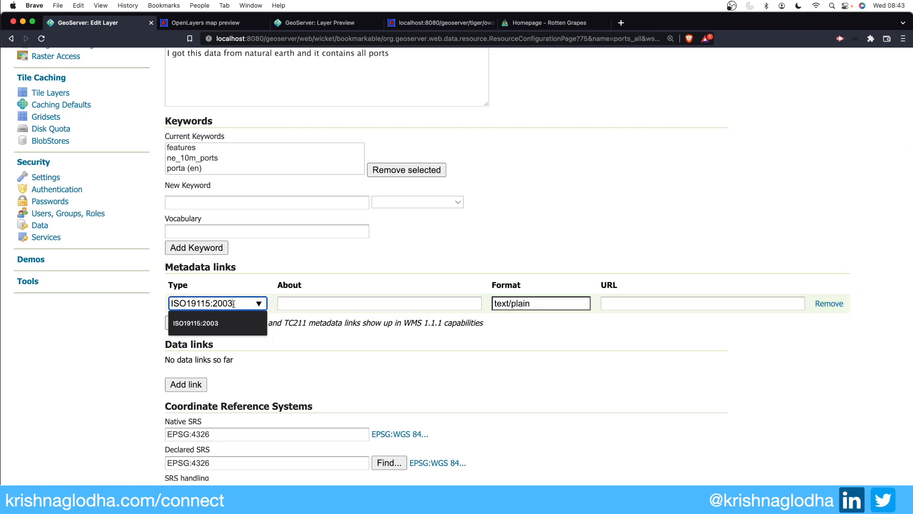
pyautogui.press('BackSpace')
pyautogui.press('BackSpace')
pyautogui.press('BackSpace')
pyautogui.press('BackSpace')
pyautogui.press('BackSpace')
pyautogui.press('BackSpace')
pyautogui.press('BackSpace')
pyautogui.press('BackSpace')
pyautogui.press('BackSpace')
pyautogui.press('BackSpace')
pyautogui.press('BackSpace')
pyautogui.press('BackSpace')
pyautogui.press('BackSpace')
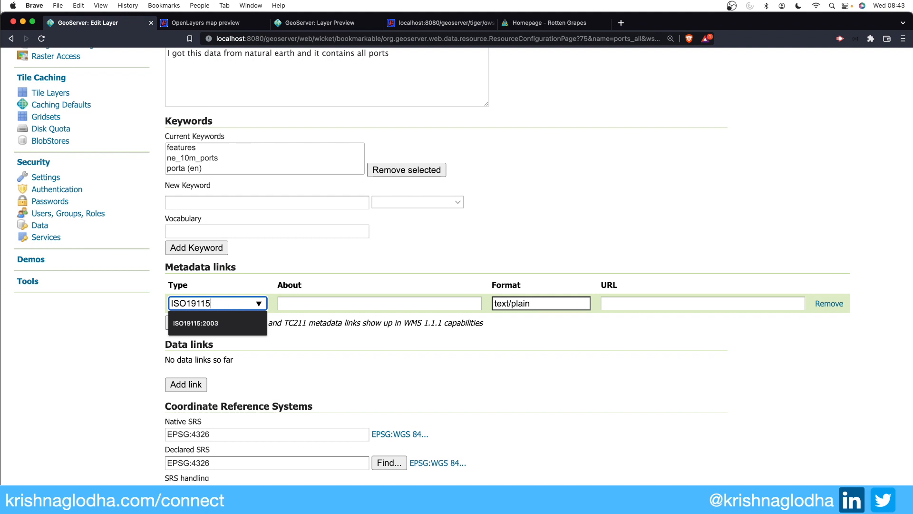
pyautogui.click(229, 298)
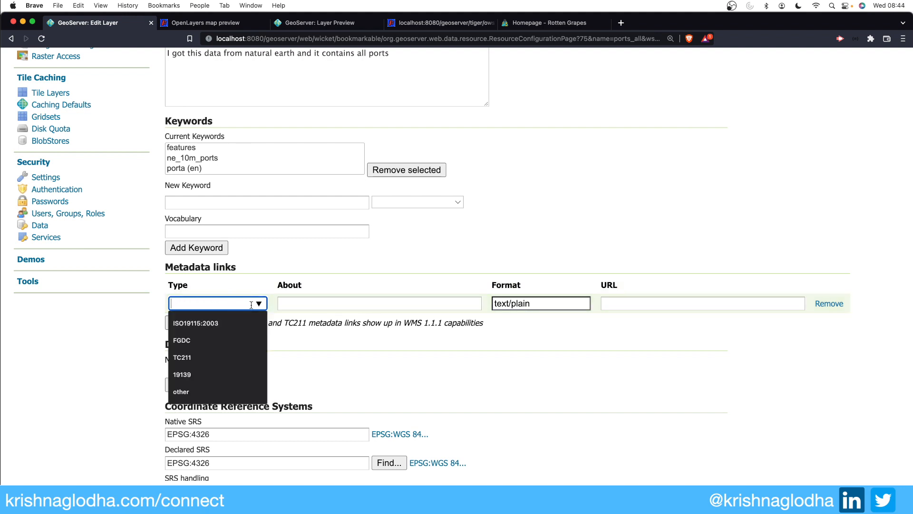
pyautogui.click(230, 341)
pyautogui.click(297, 303)
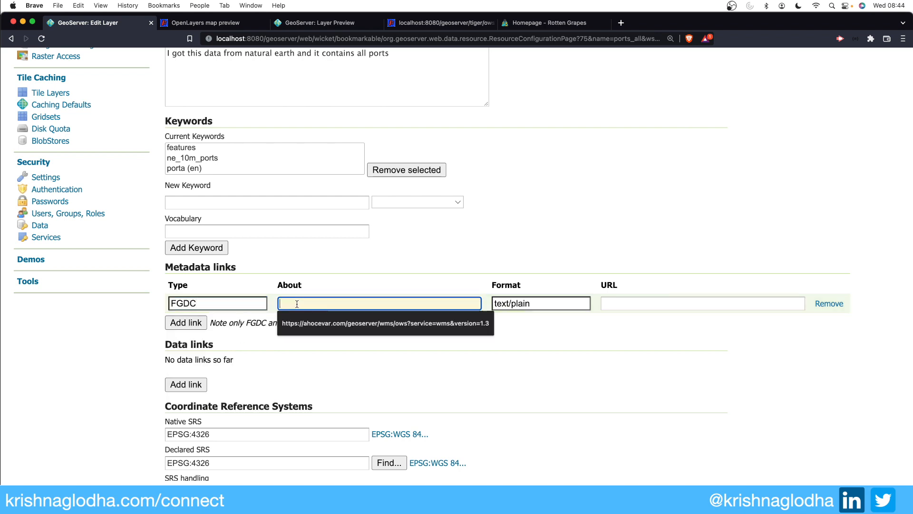
pyautogui.click(297, 321)
pyautogui.click(637, 302)
pyautogui.click(639, 329)
pyautogui.click(186, 385)
pyautogui.click(466, 383)
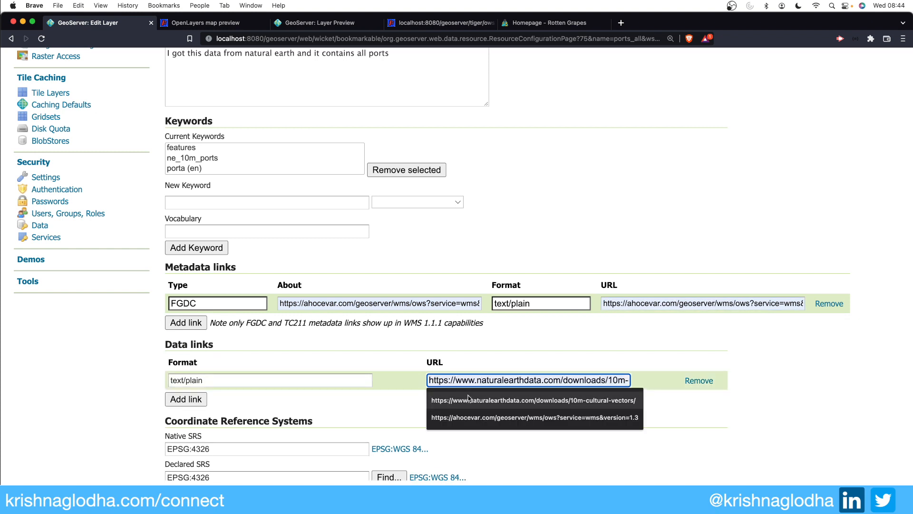
pyautogui.click(468, 400)
# Step: Look over the rest of the layer's data settings and open its publishing settings
pyautogui.scroll(-5, 360, 400)
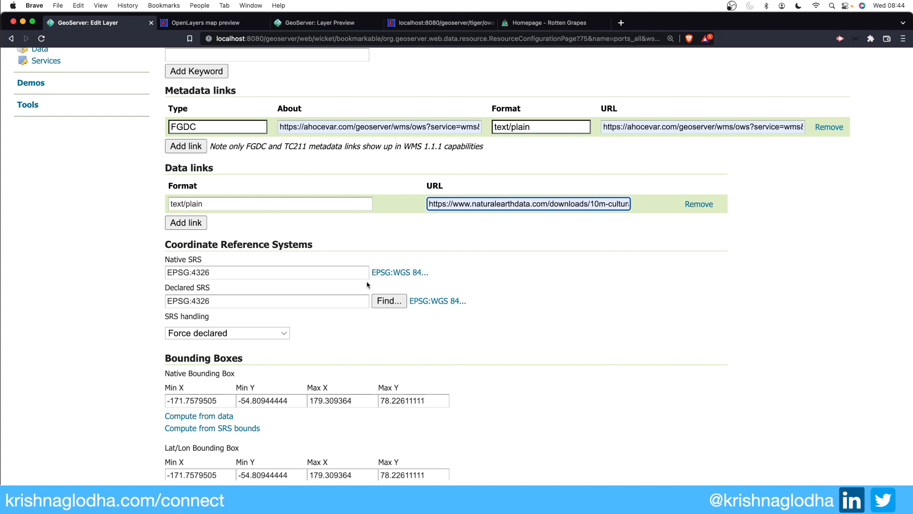
pyautogui.scroll(-15, 367, 284)
pyautogui.scroll(12, 366, 284)
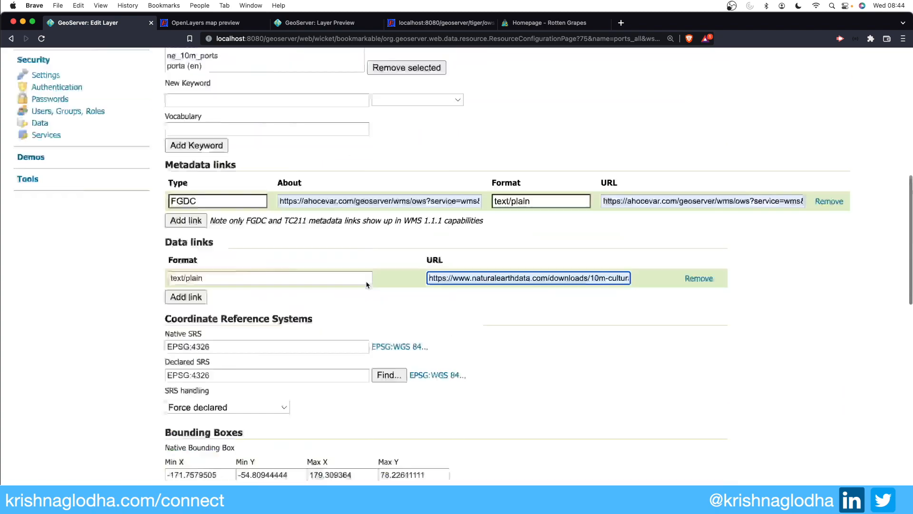
pyautogui.scroll(10, 366, 285)
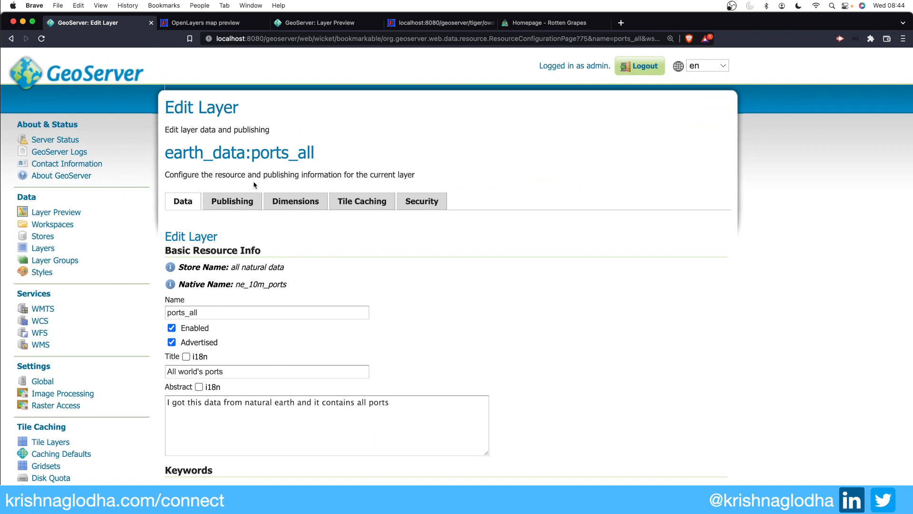
pyautogui.click(225, 203)
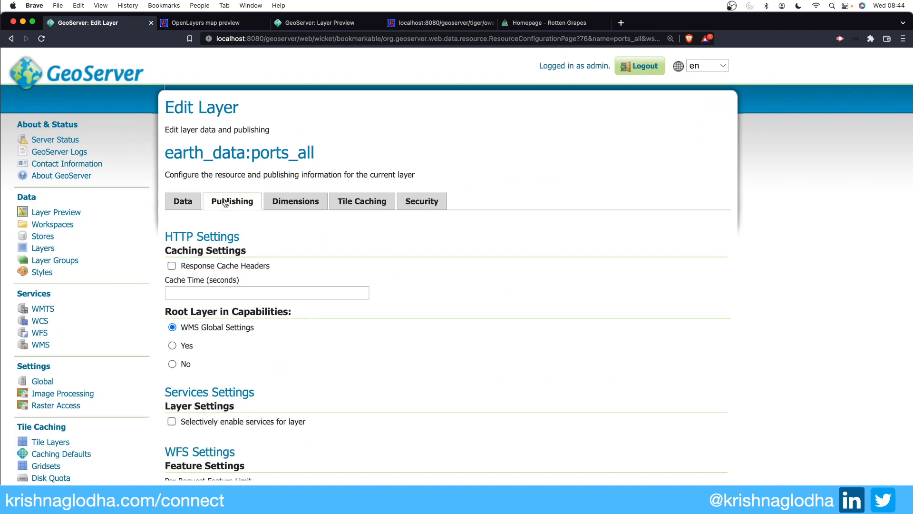
# Step: Try response cache headers with a cache time of 60 seconds, and clear both settings again
pyautogui.scroll(-2, 226, 203)
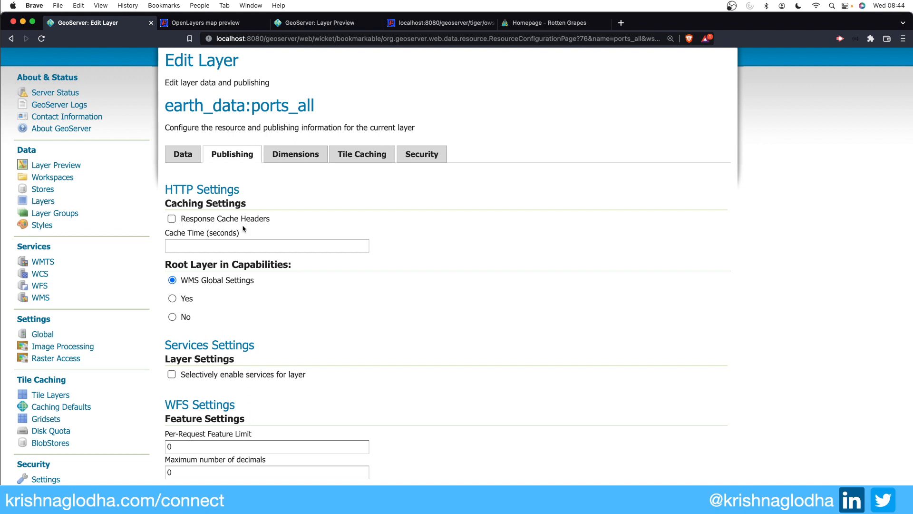
pyautogui.click(172, 219)
pyautogui.click(184, 245)
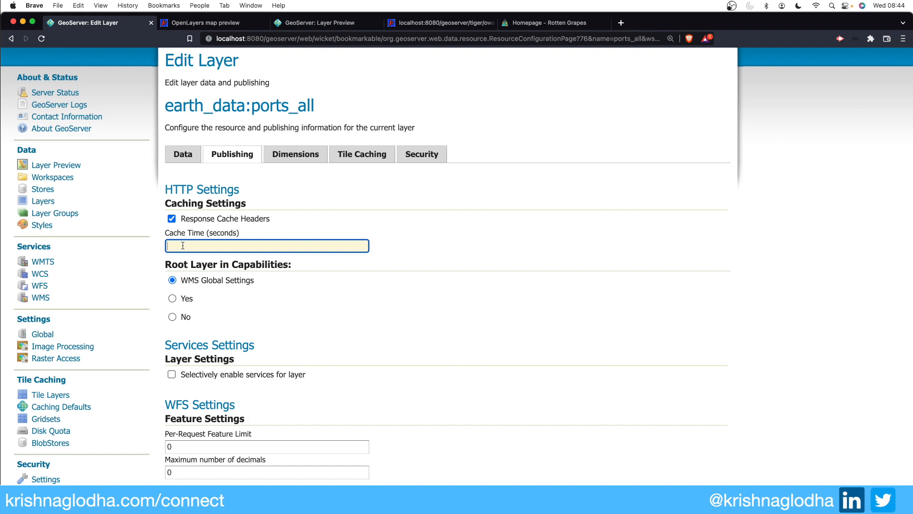
pyautogui.write('60')
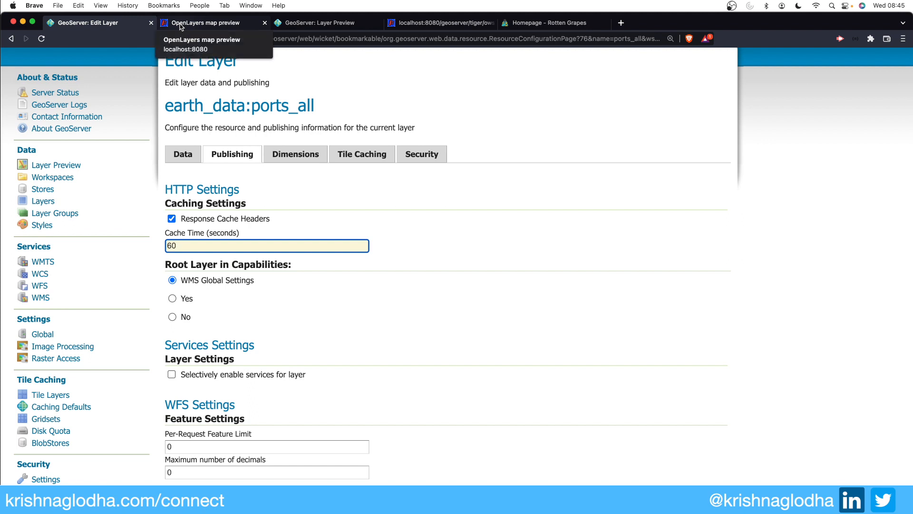
pyautogui.doubleClick(195, 247)
pyautogui.press('BackSpace')
pyautogui.click(172, 218)
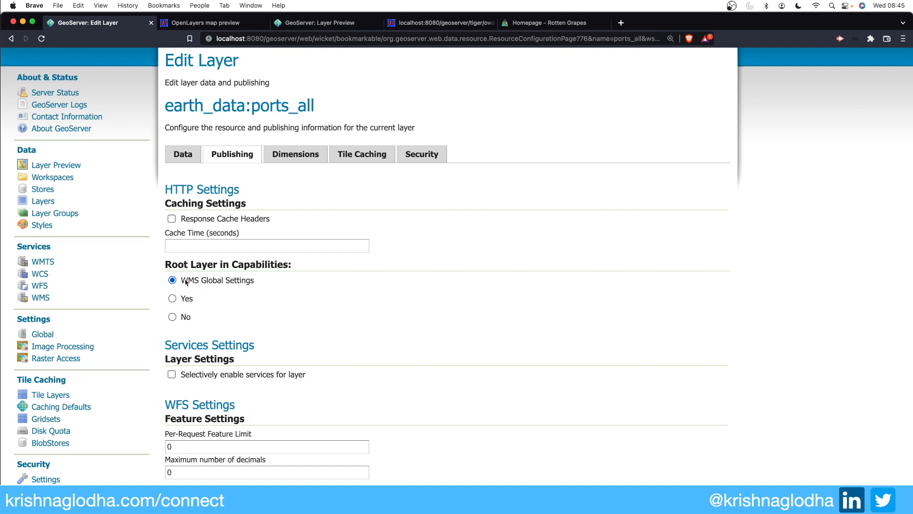
# Step: Try selectively enabling services for the layer with WMS moved to the disabled services, and switch the option off again
pyautogui.scroll(-3, 247, 281)
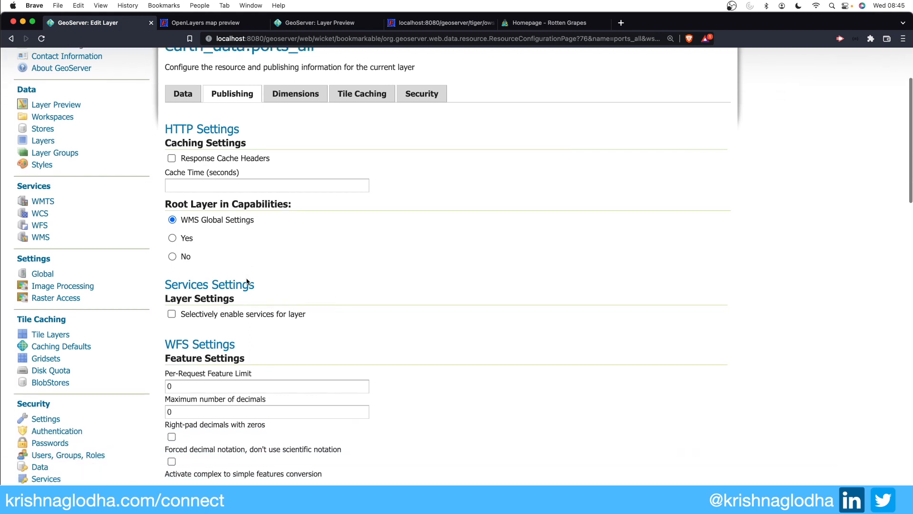
pyautogui.scroll(-2, 252, 281)
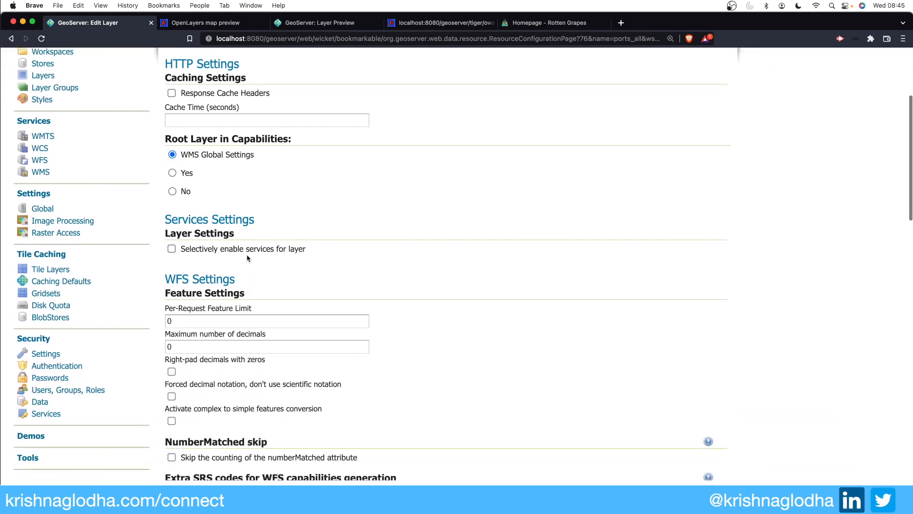
pyautogui.click(169, 248)
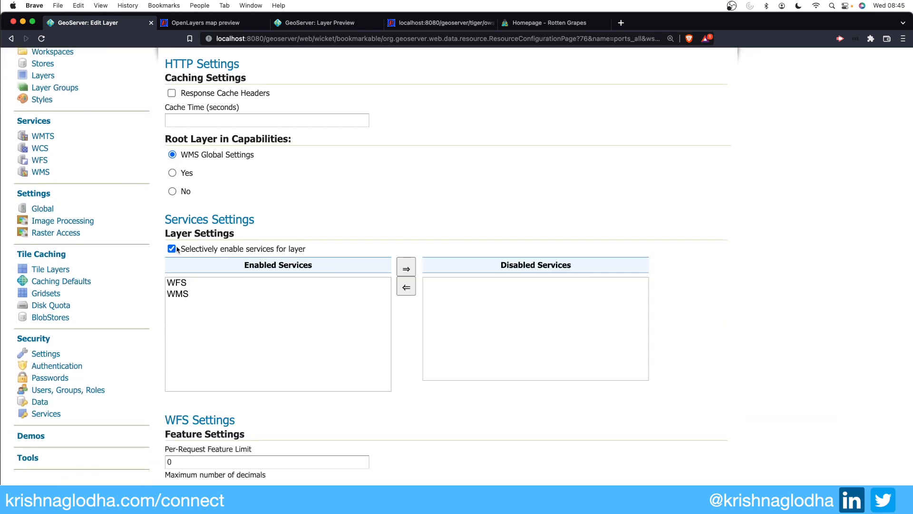
pyautogui.click(220, 297)
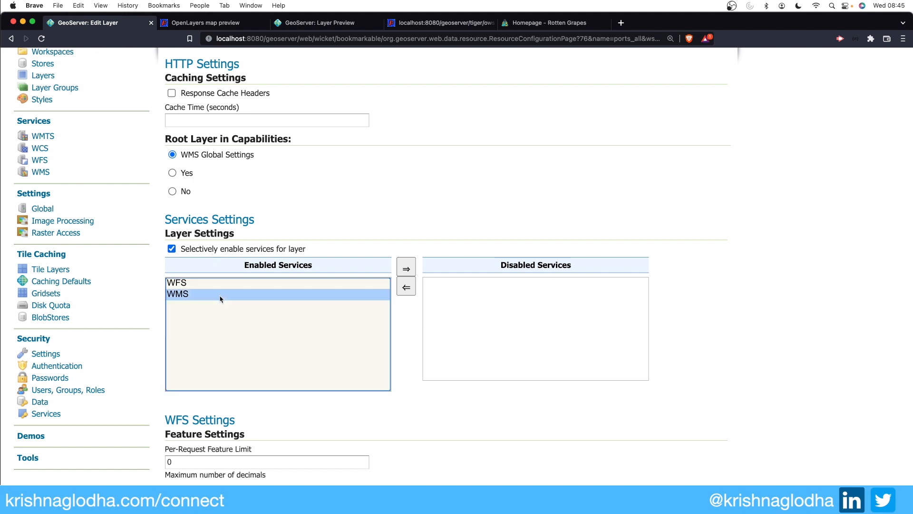
pyautogui.click(411, 269)
pyautogui.click(350, 283)
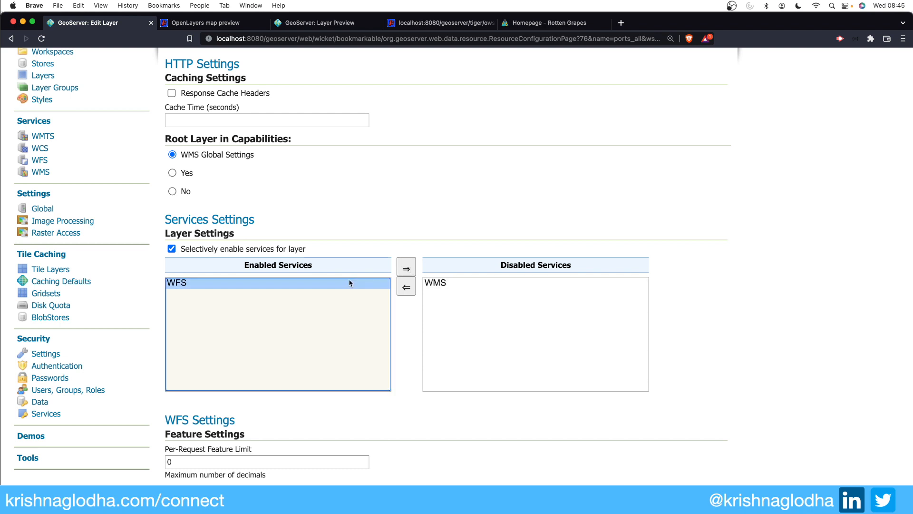
pyautogui.click(171, 252)
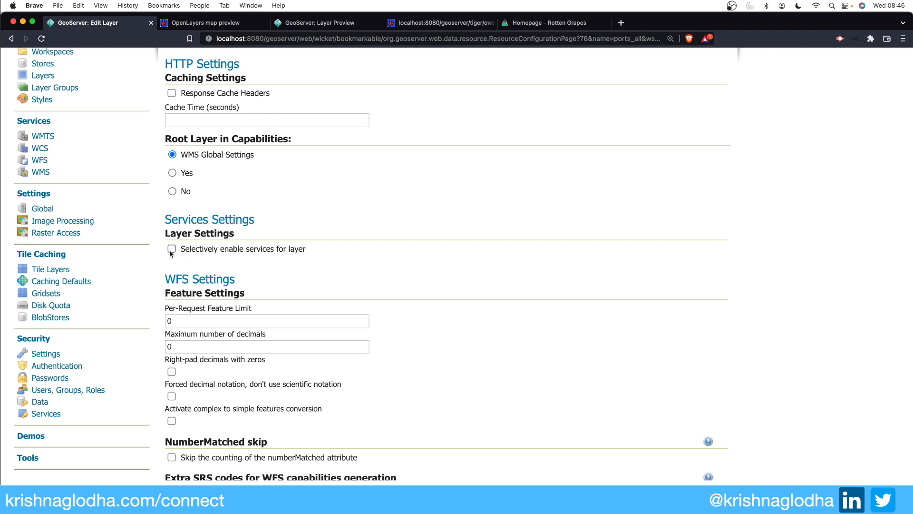
# Step: Examine the layer's WFS settings, including the per-request feature limit, decimal options, numberMatched skip and extra SRS codes
pyautogui.scroll(-3, 170, 254)
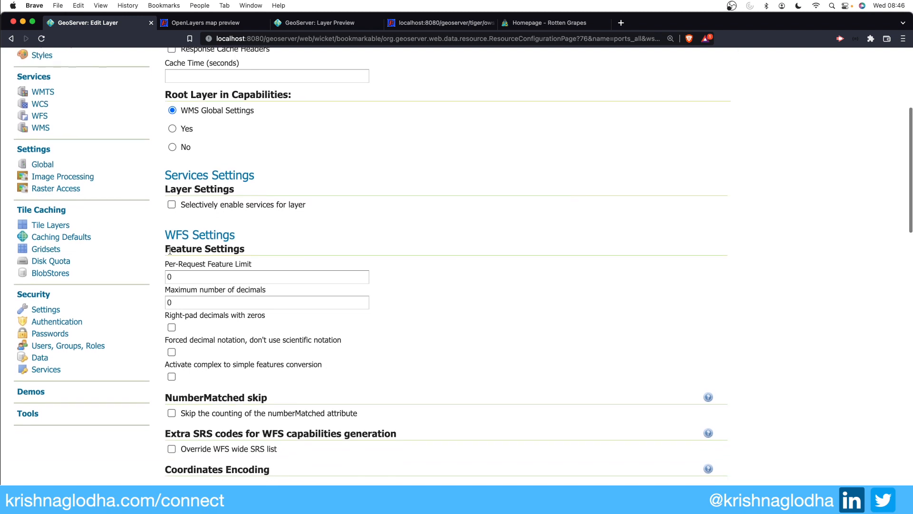
pyautogui.moveTo(187, 273); pyautogui.dragTo(164, 273)
pyautogui.scroll(1, 164, 275)
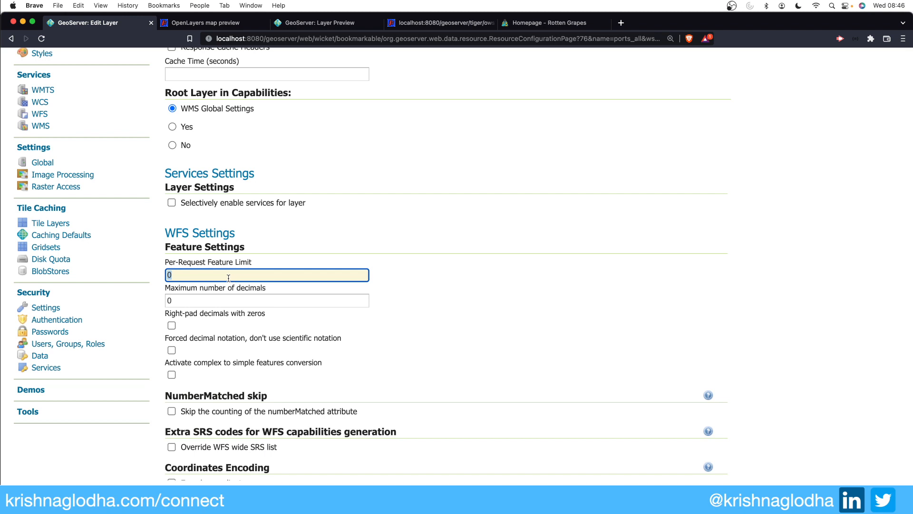
pyautogui.scroll(1, 230, 278)
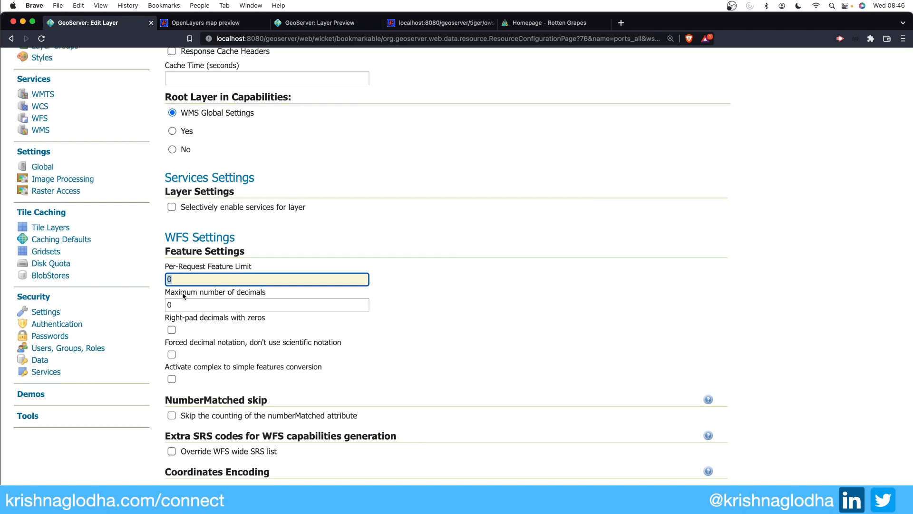
pyautogui.click(206, 334)
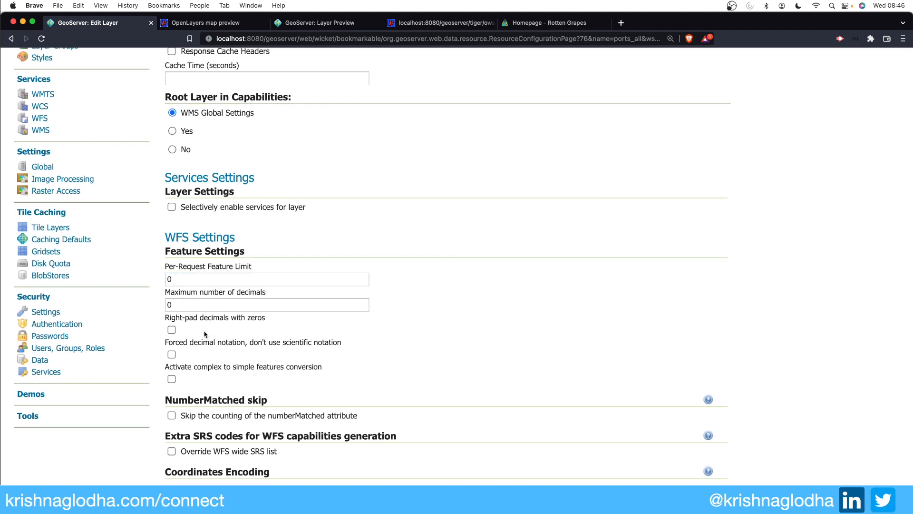
pyautogui.scroll(-5, 206, 334)
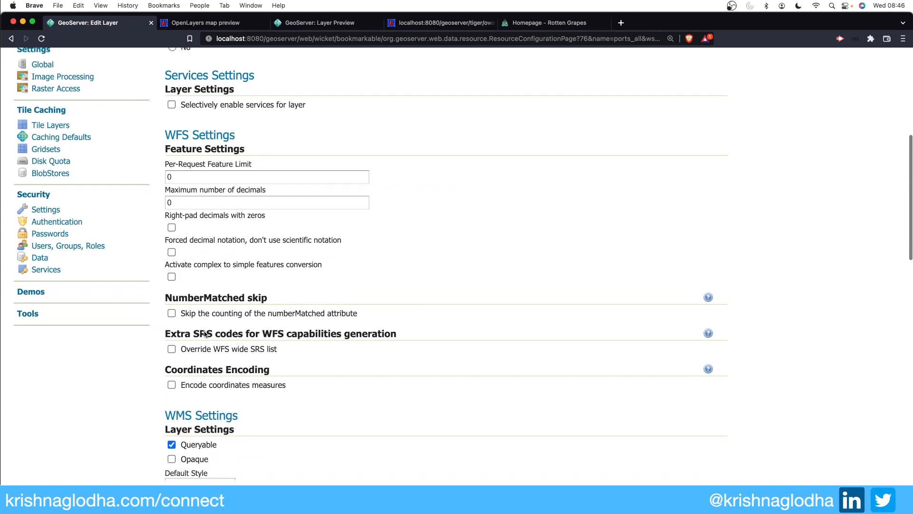
pyautogui.scroll(-2, 206, 334)
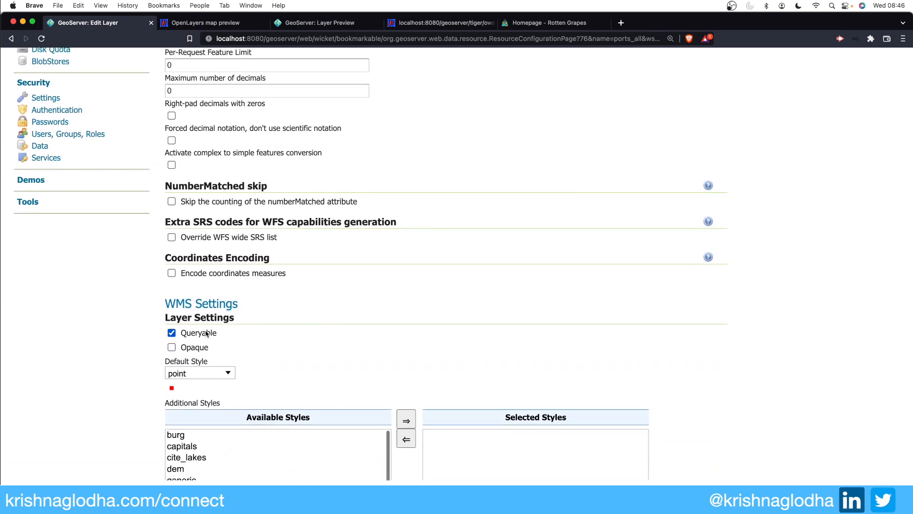
# Step: Examine the WMS layer settings, including the default style choices and the available additional styles
pyautogui.moveTo(176, 300); pyautogui.dragTo(275, 314)
pyautogui.scroll(-2, 274, 304)
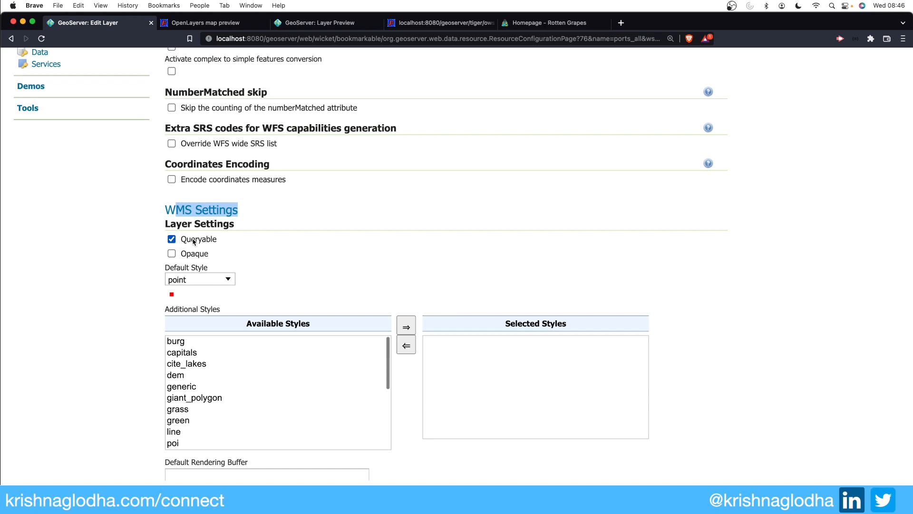
pyautogui.click(203, 280)
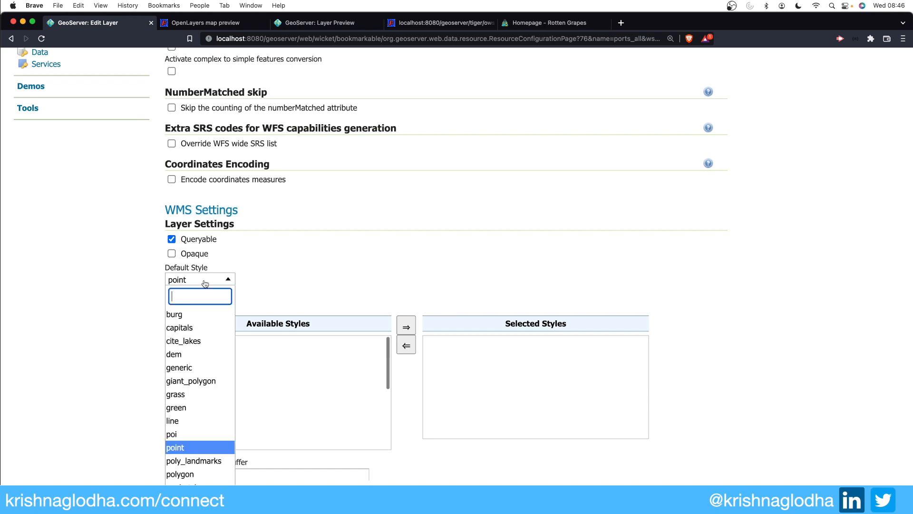
pyautogui.scroll(-3, 300, 310)
pyautogui.scroll(-3, 209, 324)
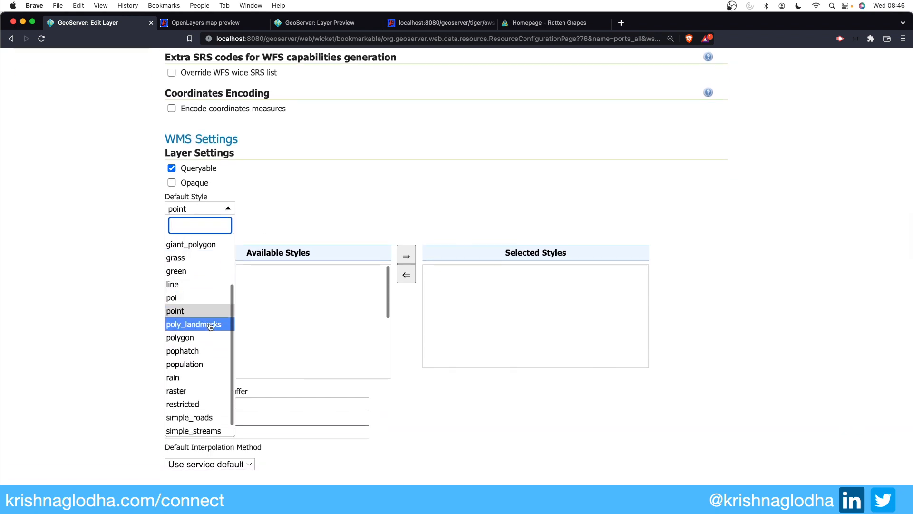
pyautogui.scroll(3, 206, 324)
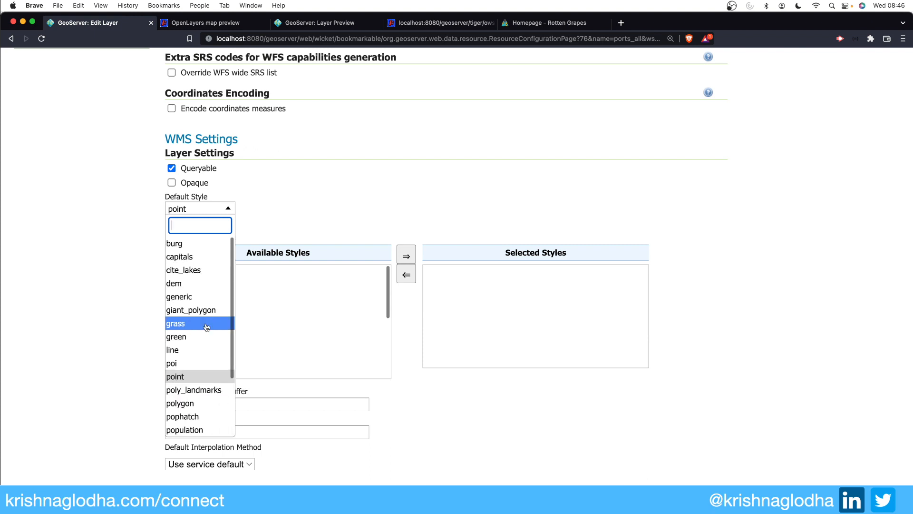
pyautogui.click(290, 219)
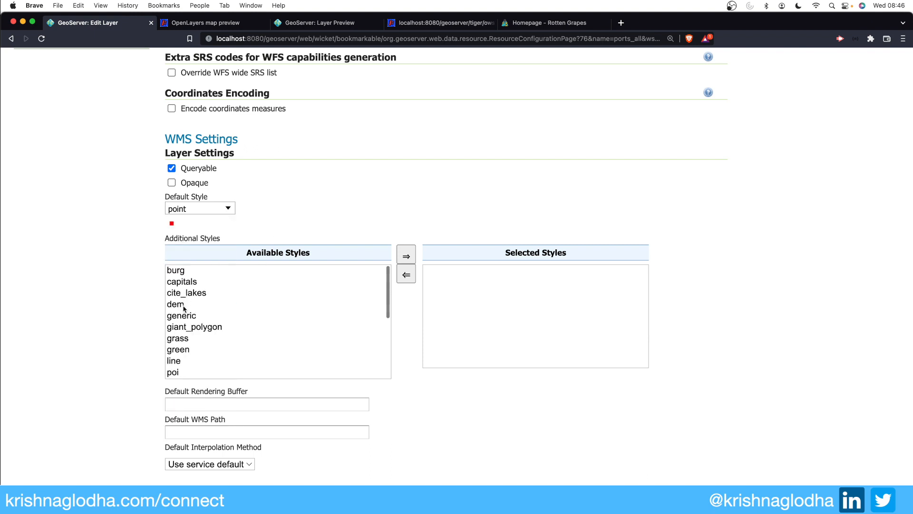
pyautogui.scroll(-1, 182, 323)
pyautogui.scroll(-5, 183, 323)
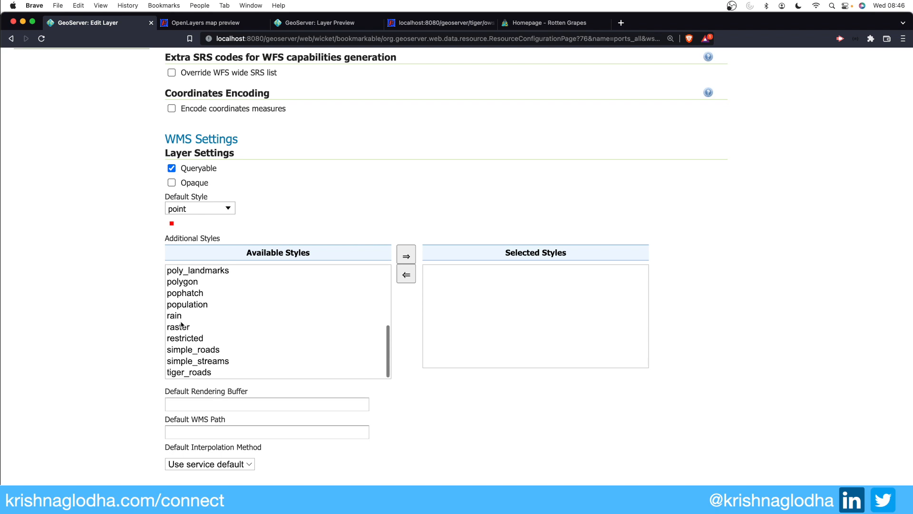
# Step: Add pophatch, population, rain and raster to the layer's additional WMS styles and save the layer
pyautogui.scroll(1, 196, 328)
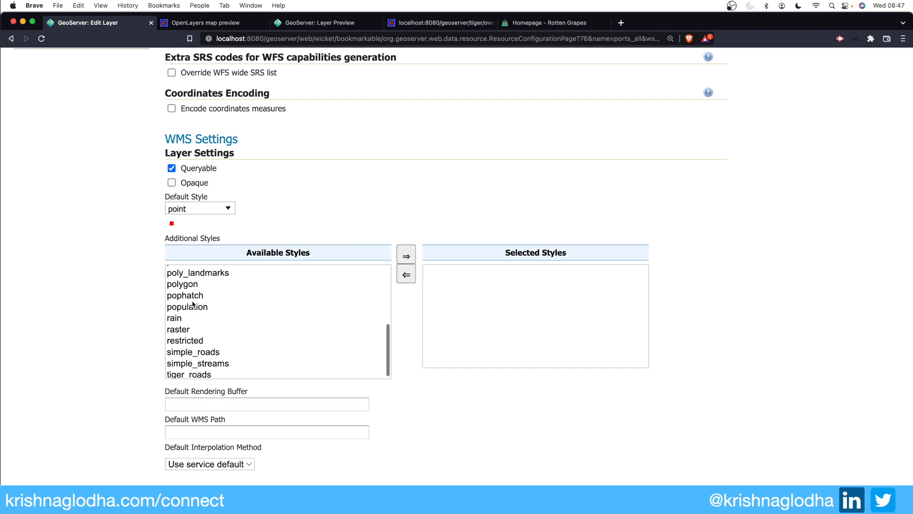
pyautogui.click(193, 300)
pyautogui.moveTo(193, 303); pyautogui.dragTo(198, 335)
pyautogui.click(407, 263)
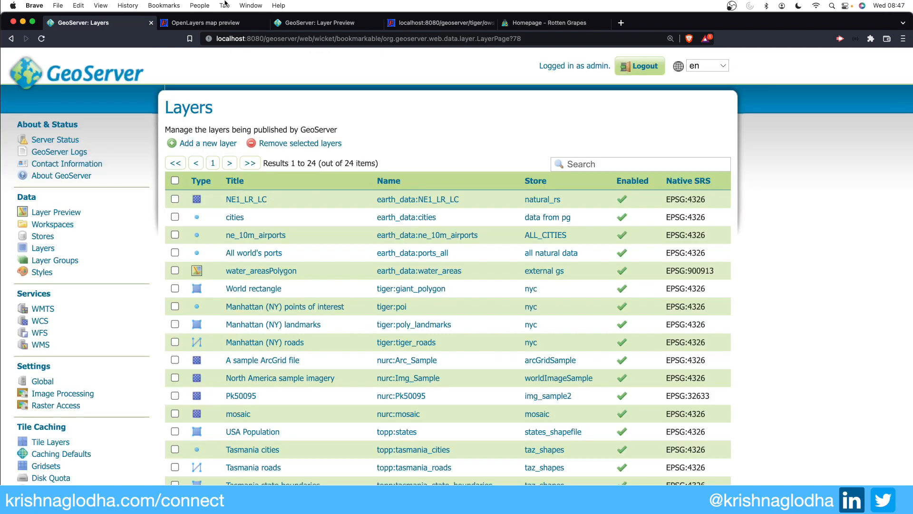
# Step: Reload the ports_all map preview and show its request options
pyautogui.click(209, 24)
pyautogui.click(41, 38)
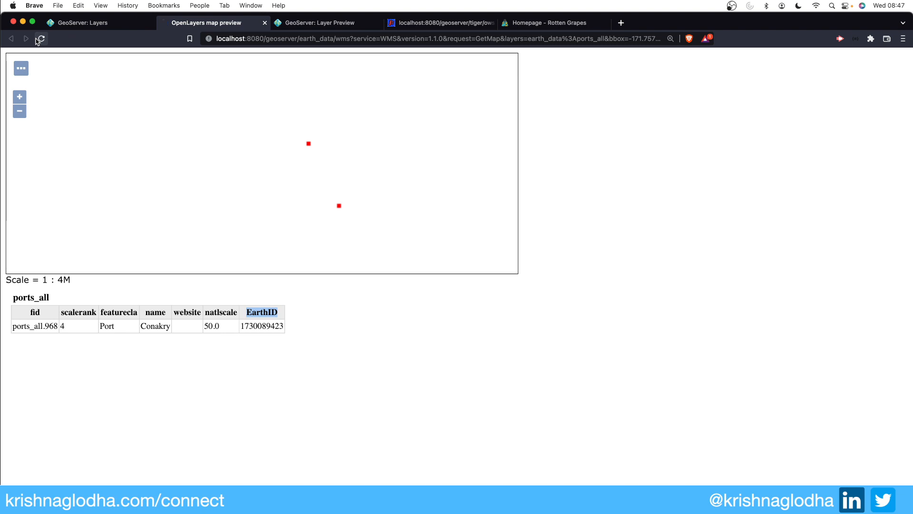
pyautogui.click(21, 66)
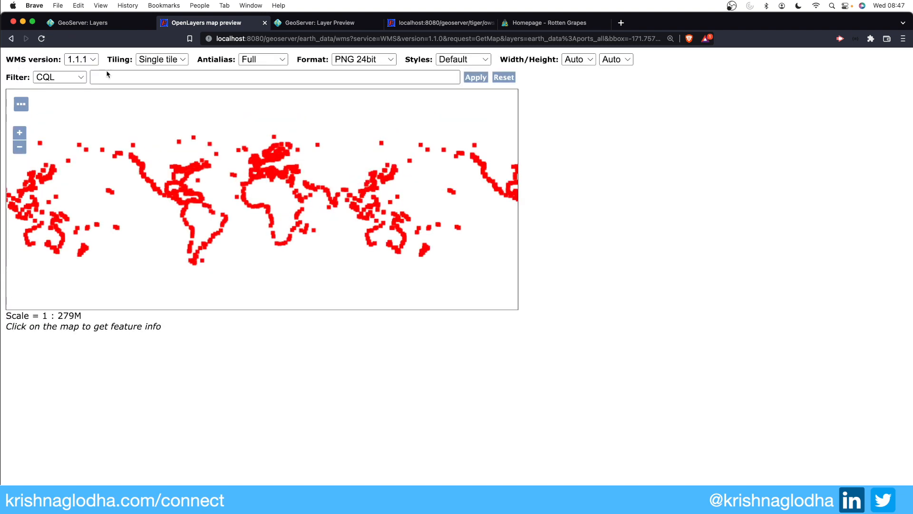
# Step: Preview the ports layer with the raster and population styles, and return it to the Default style
pyautogui.click(456, 60)
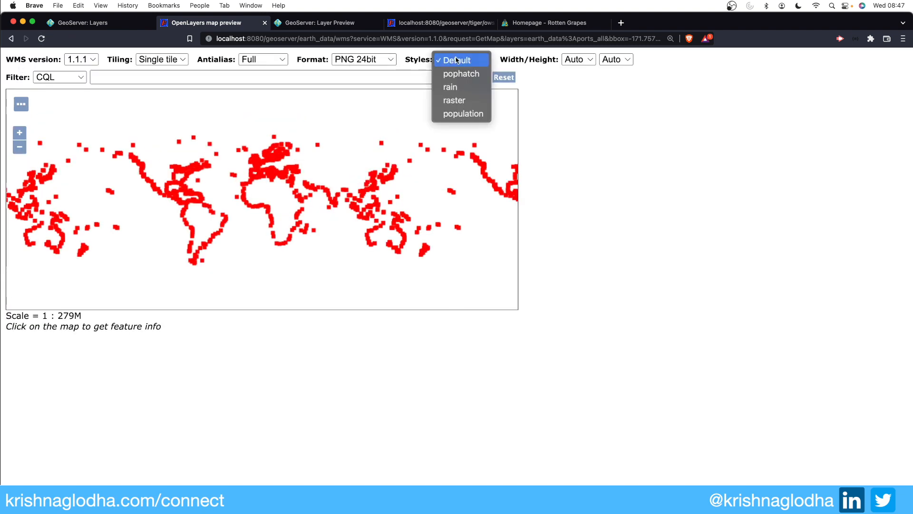
pyautogui.click(456, 100)
pyautogui.click(460, 60)
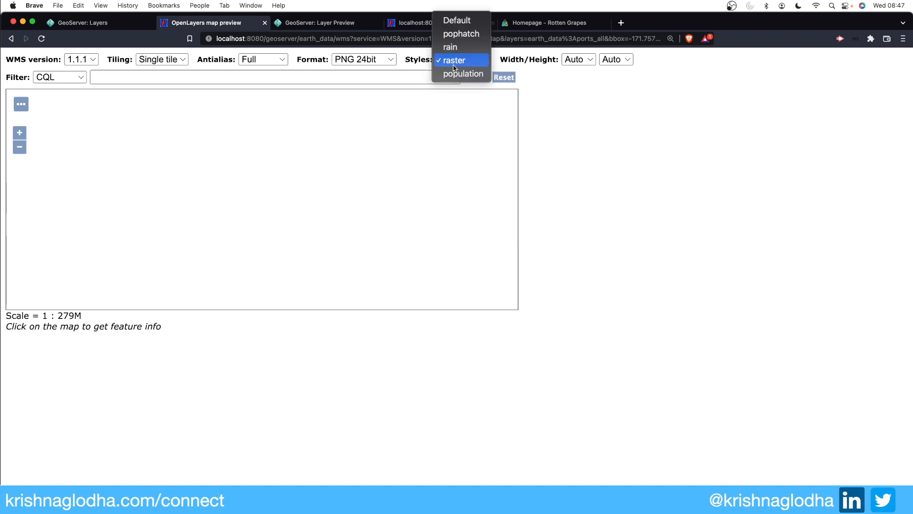
pyautogui.click(463, 74)
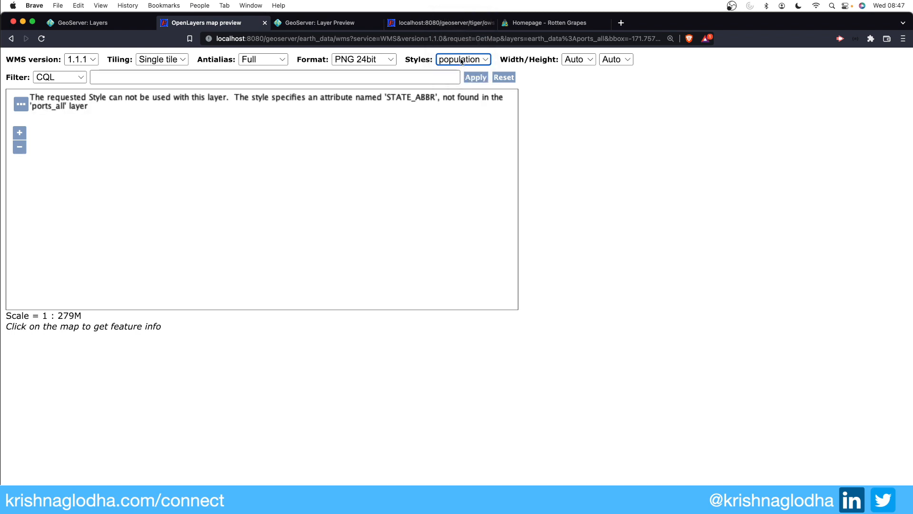
pyautogui.click(461, 61)
pyautogui.scroll(1, 461, 20)
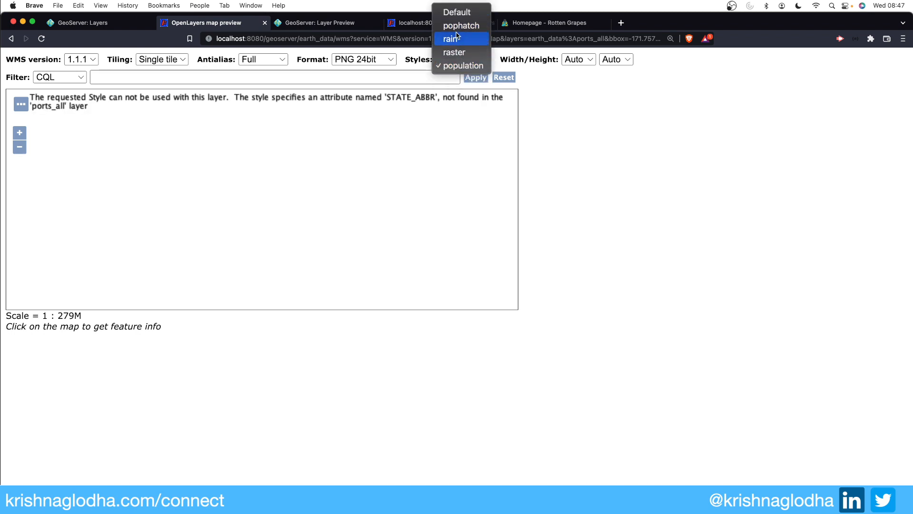
pyautogui.click(460, 15)
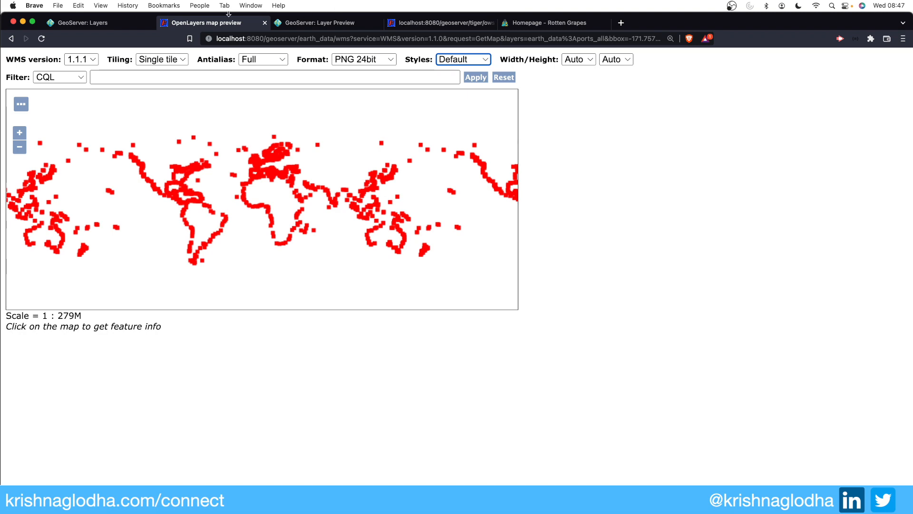
# Step: Reopen the All world's ports layer and examine its remaining WMS publishing settings, including authority URLs, layer identifiers and attribution
pyautogui.click(88, 25)
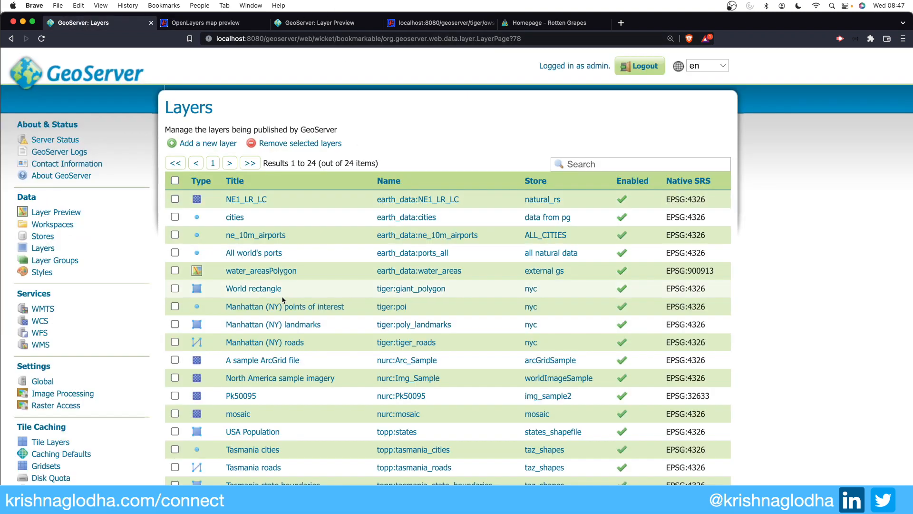
pyautogui.click(255, 252)
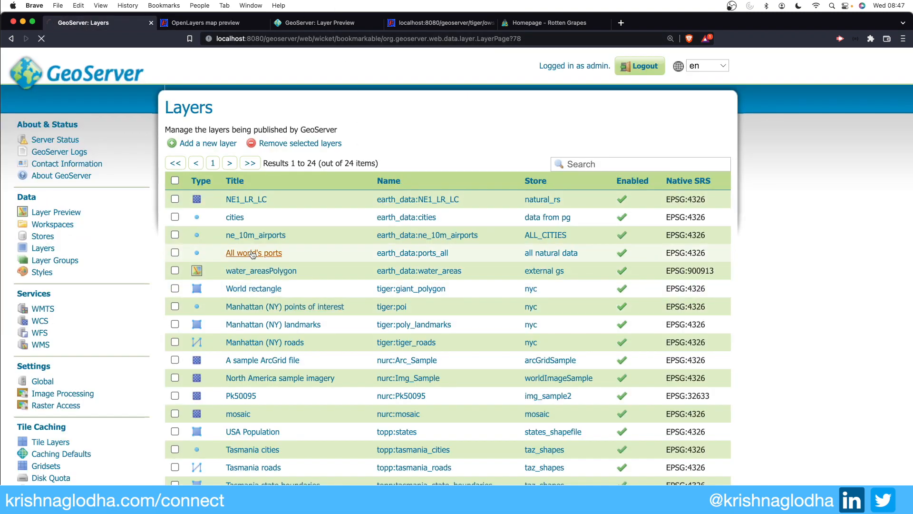
pyautogui.click(233, 202)
pyautogui.scroll(-10, 241, 202)
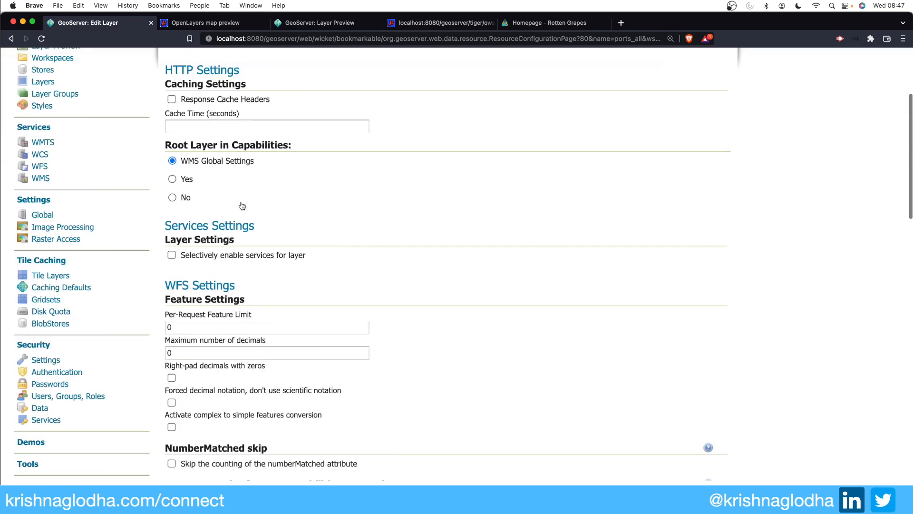
pyautogui.scroll(-10, 241, 202)
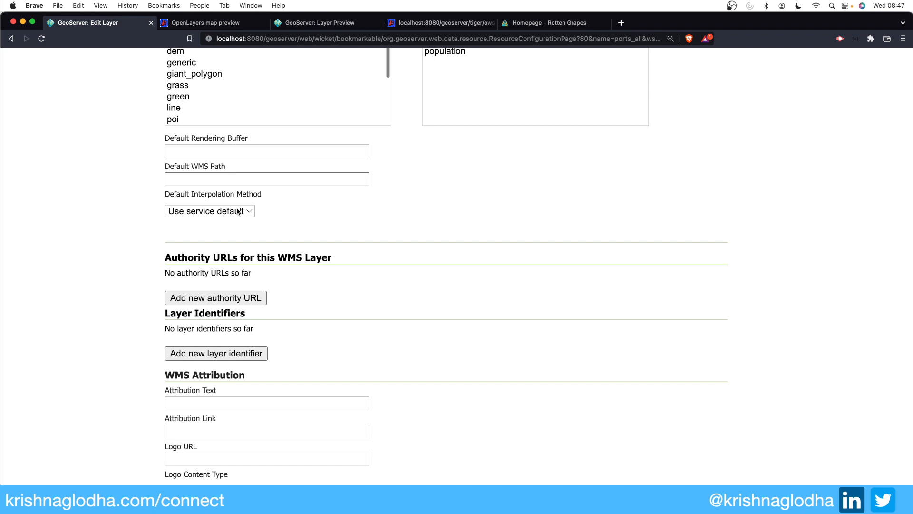
pyautogui.scroll(-4, 238, 211)
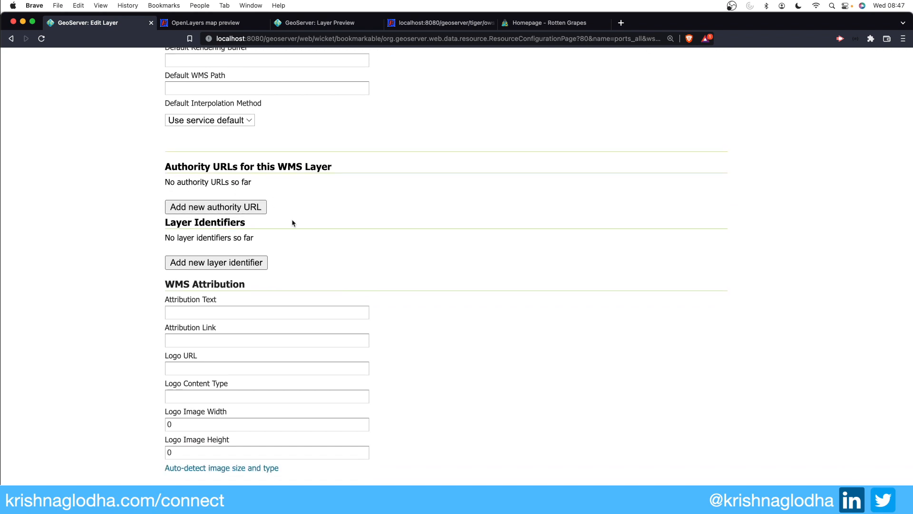
pyautogui.scroll(-2, 274, 241)
pyautogui.scroll(-2, 274, 242)
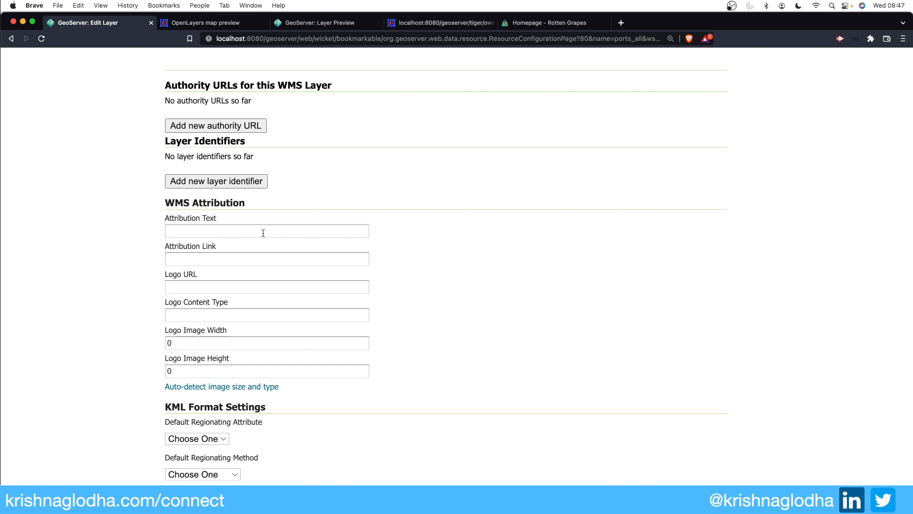
pyautogui.scroll(-5, 263, 232)
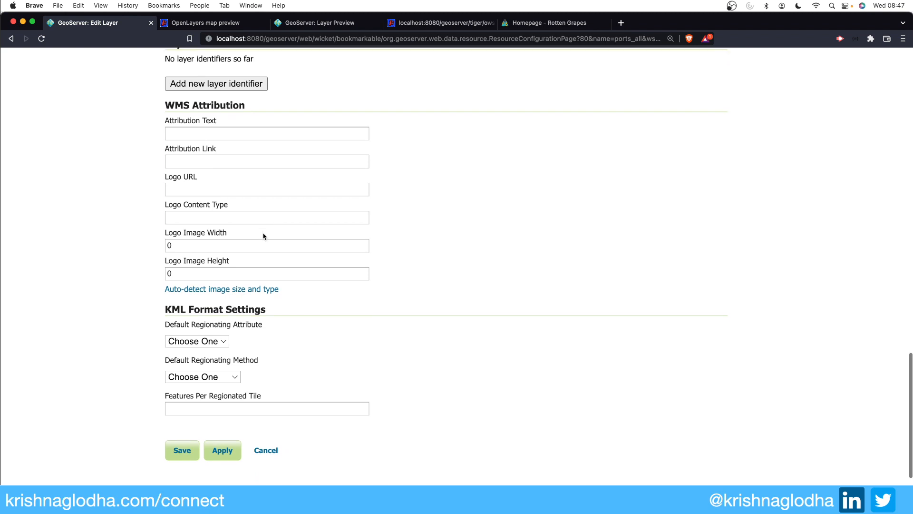
pyautogui.scroll(-1, 263, 235)
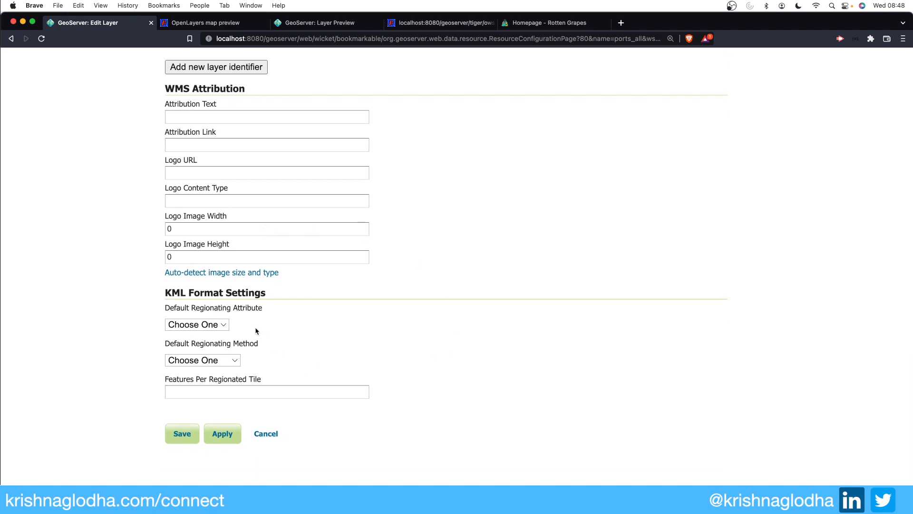
# Step: Examine the KML format settings, including the default regionating attribute, regionating method and features per regionated tile
pyautogui.moveTo(172, 293); pyautogui.dragTo(186, 293)
pyautogui.click(226, 325)
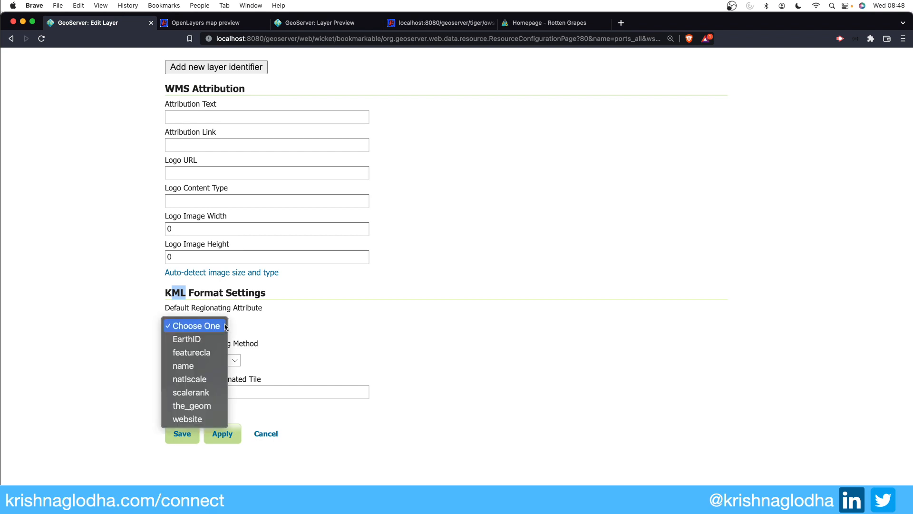
pyautogui.click(268, 334)
pyautogui.click(220, 330)
pyautogui.click(269, 359)
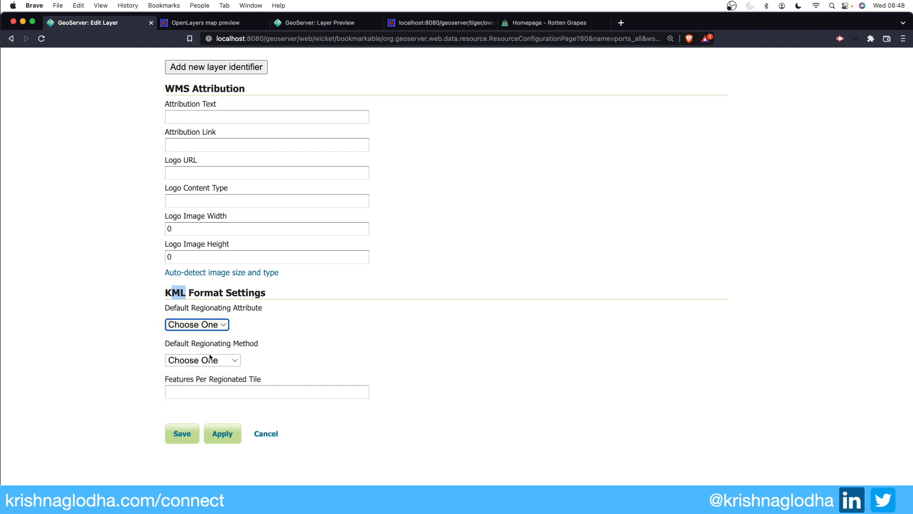
pyautogui.click(209, 360)
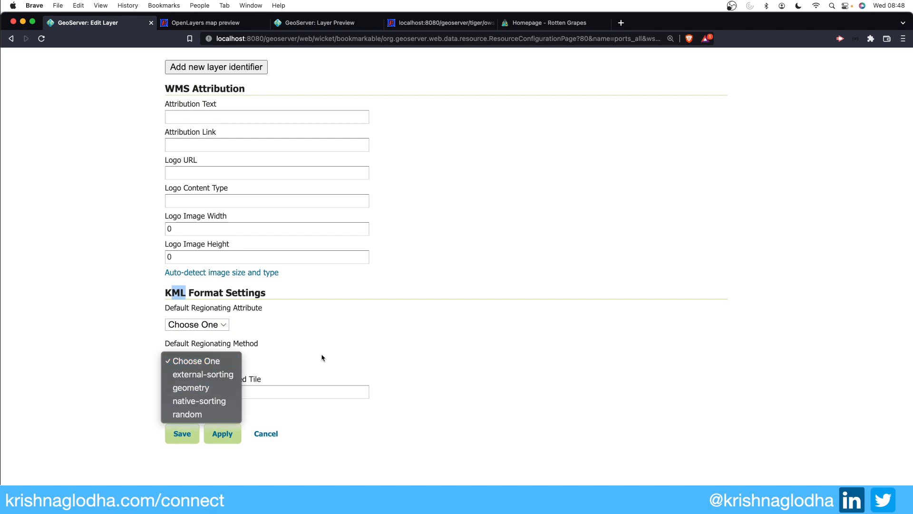
pyautogui.click(306, 368)
pyautogui.click(222, 393)
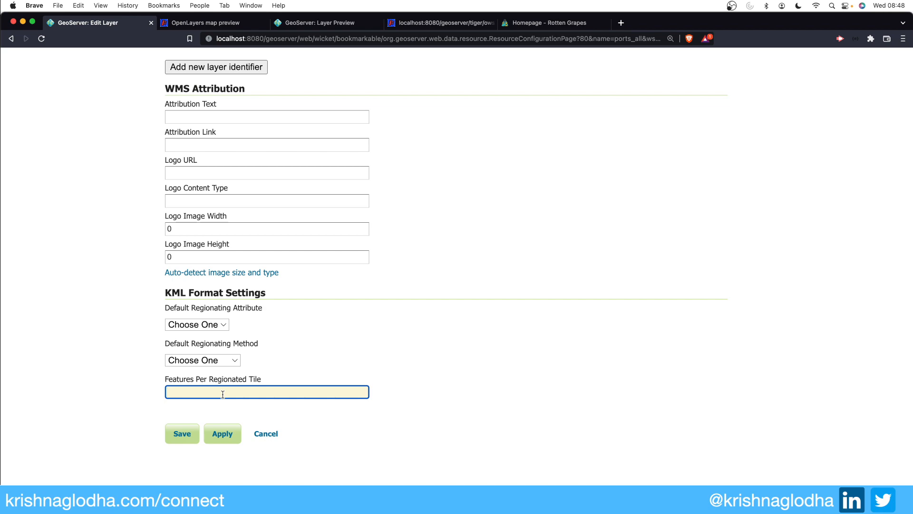
# Step: Try enabling the layer's elevation dimension with EarthID as its attribute, and disable the dimension again
pyautogui.scroll(15, 780, 118)
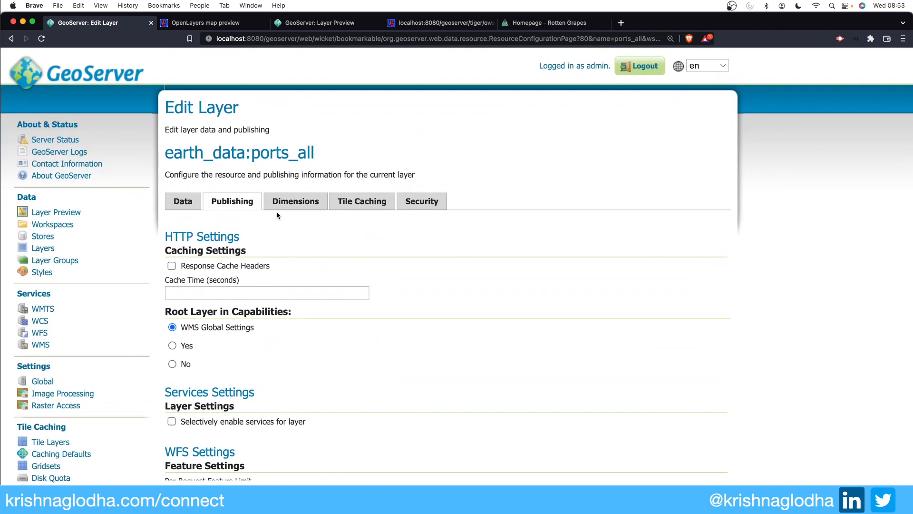
pyautogui.click(286, 203)
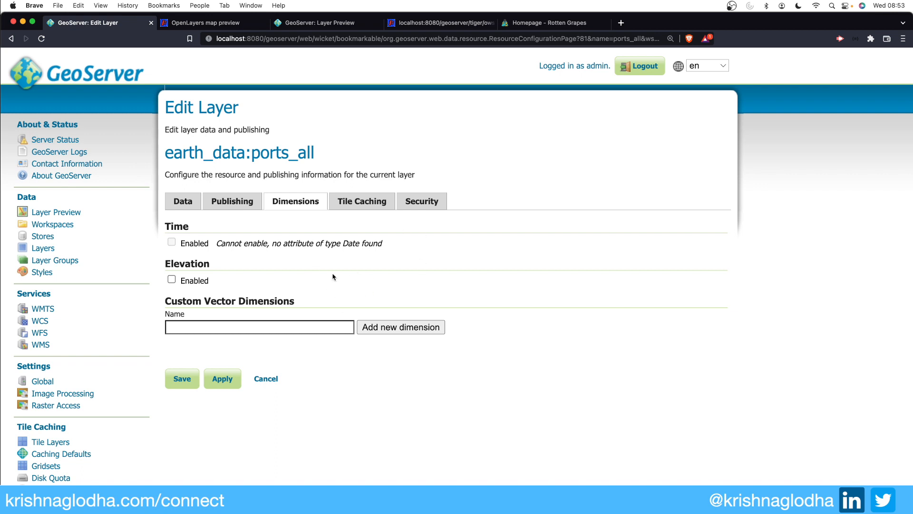
pyautogui.click(171, 279)
pyautogui.click(196, 310)
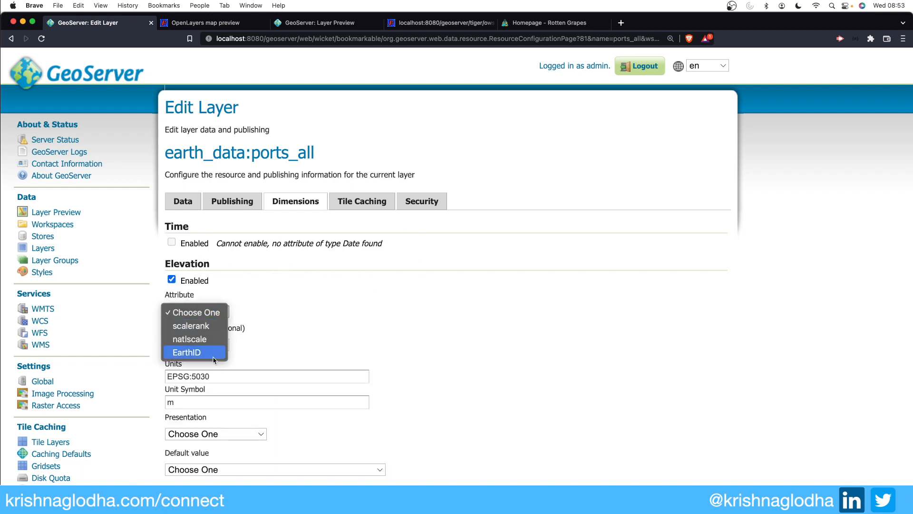
pyautogui.click(212, 353)
pyautogui.click(212, 349)
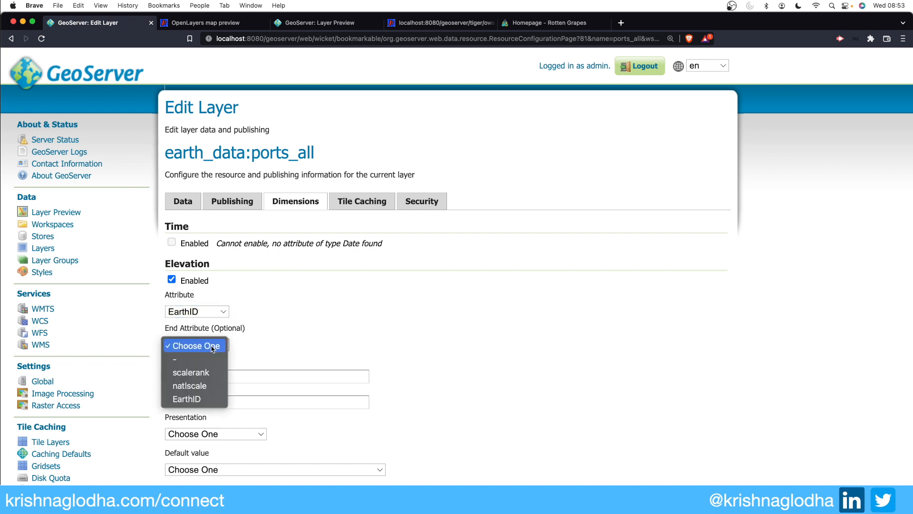
pyautogui.click(306, 344)
pyautogui.click(178, 279)
pyautogui.click(172, 279)
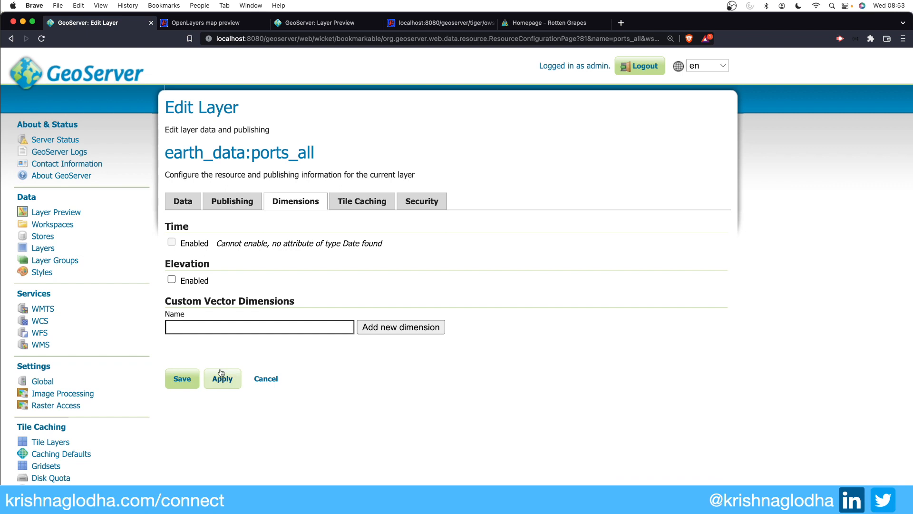
# Step: Add a custom vector dimension named vmvg to the layer
pyautogui.scroll(-2, 197, 256)
pyautogui.click(301, 279)
pyautogui.write('vmvg')
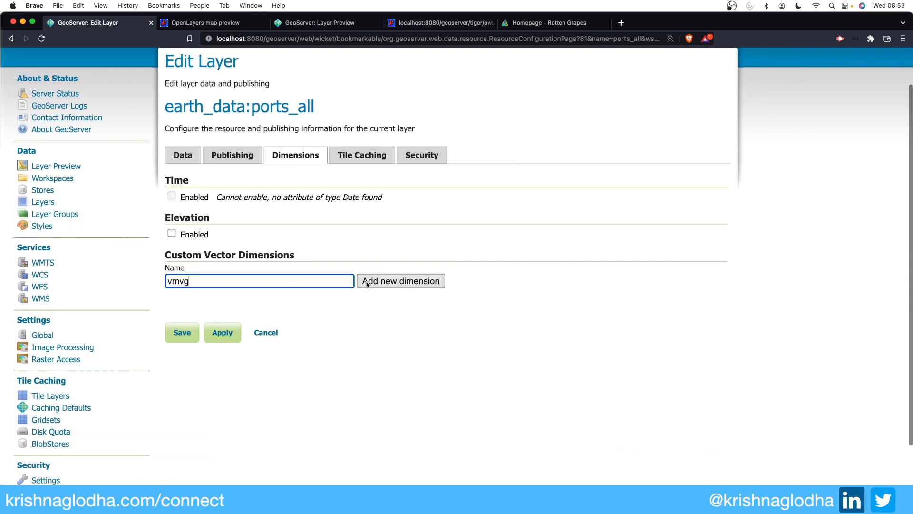
pyautogui.click(401, 280)
pyautogui.scroll(-3, 318, 343)
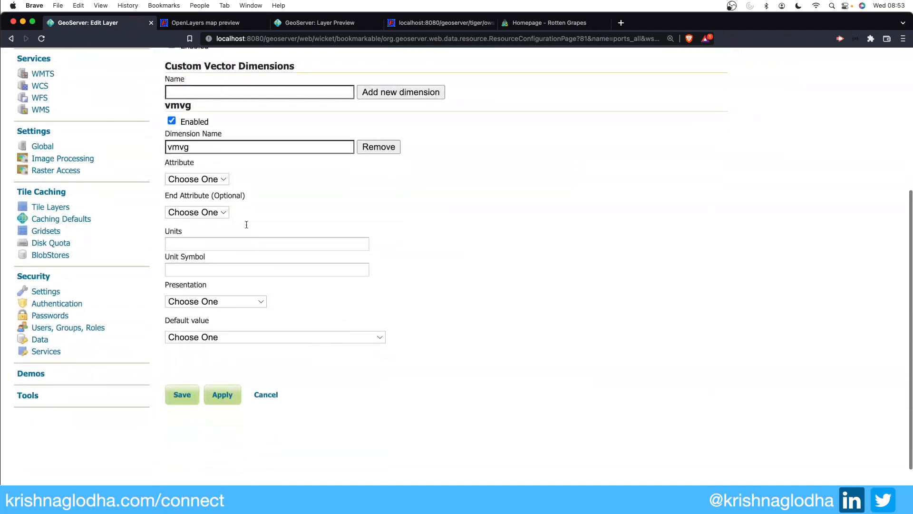
# Step: Examine the attribute and units options of the vmvg dimension, and disable that dimension
pyautogui.scroll(3, 243, 206)
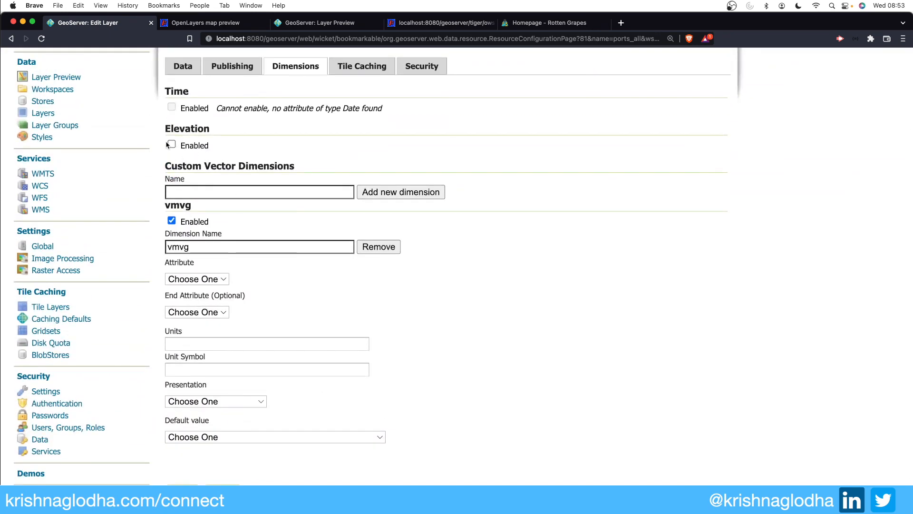
pyautogui.click(200, 279)
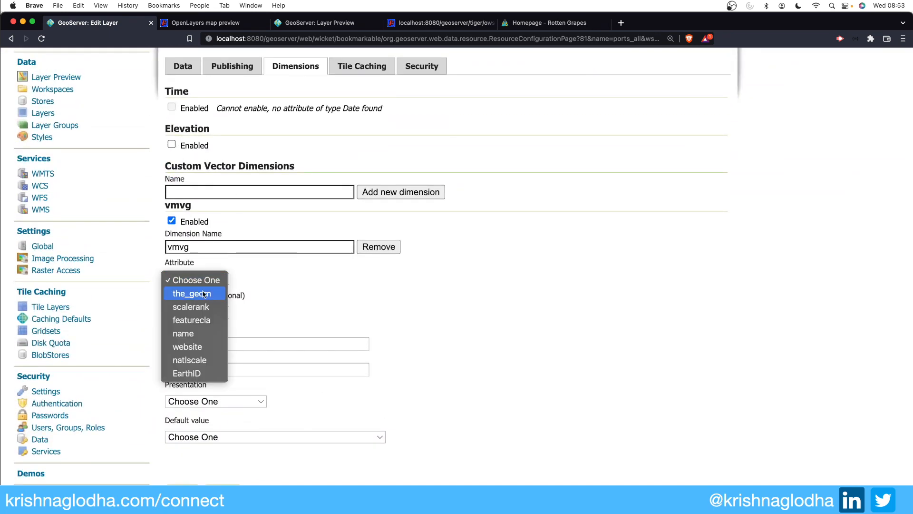
pyautogui.click(323, 298)
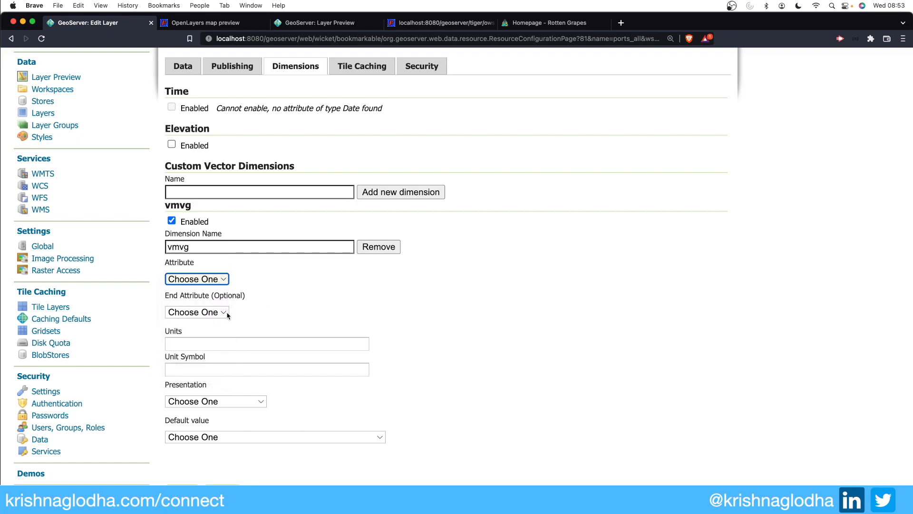
pyautogui.click(228, 344)
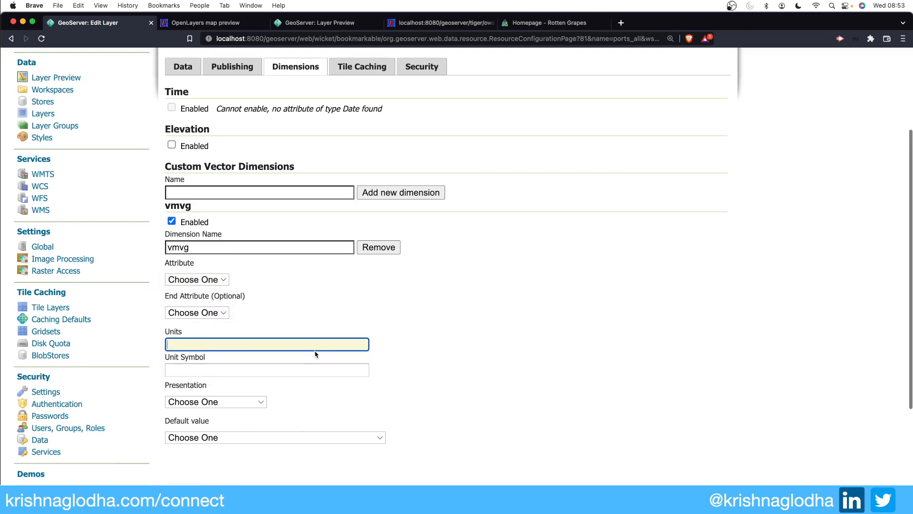
pyautogui.scroll(5, 316, 355)
pyautogui.click(171, 334)
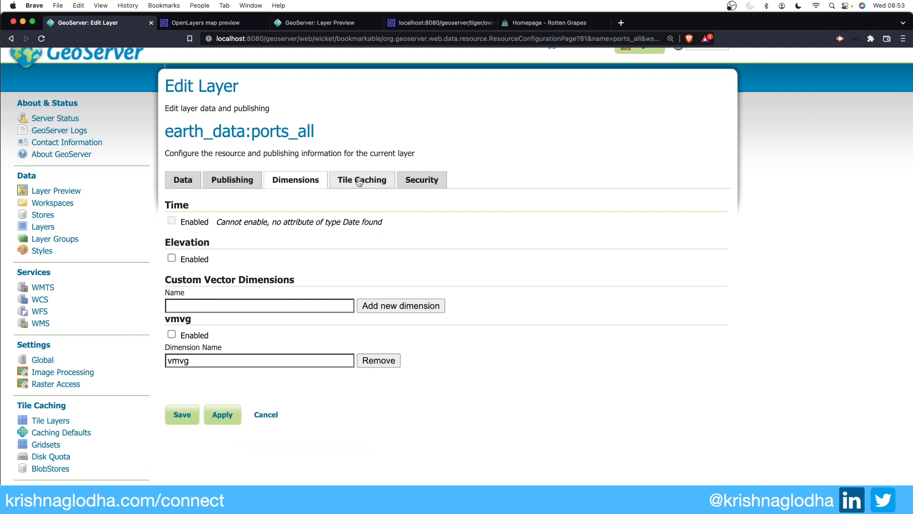
# Step: Grant access to any role in the ports_all layer's security settings
pyautogui.click(426, 180)
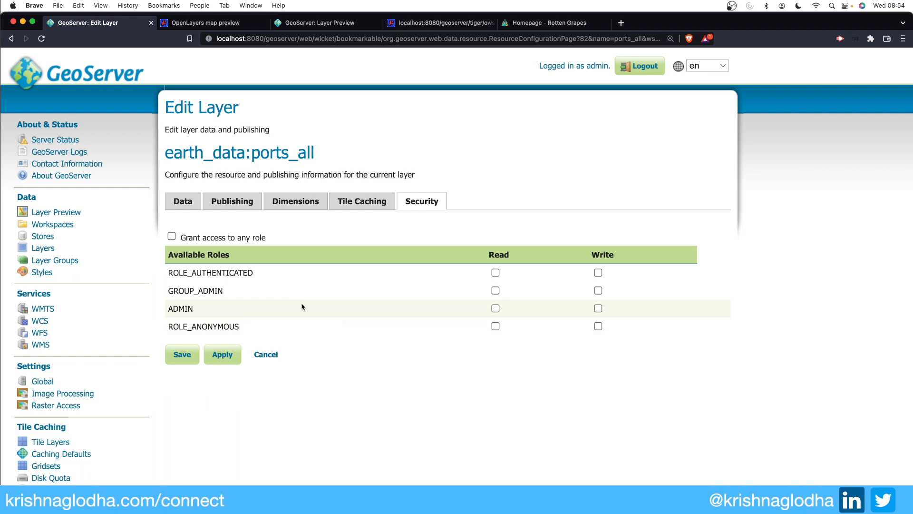
pyautogui.click(172, 237)
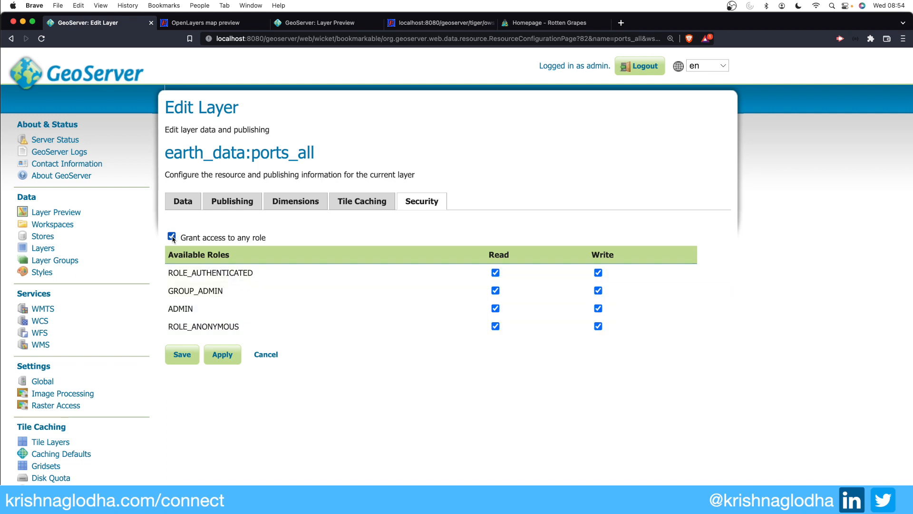
# Step: Remove the any-role access grant from the ports_all layer's security settings, review its other settings, and save the layer
pyautogui.click(172, 237)
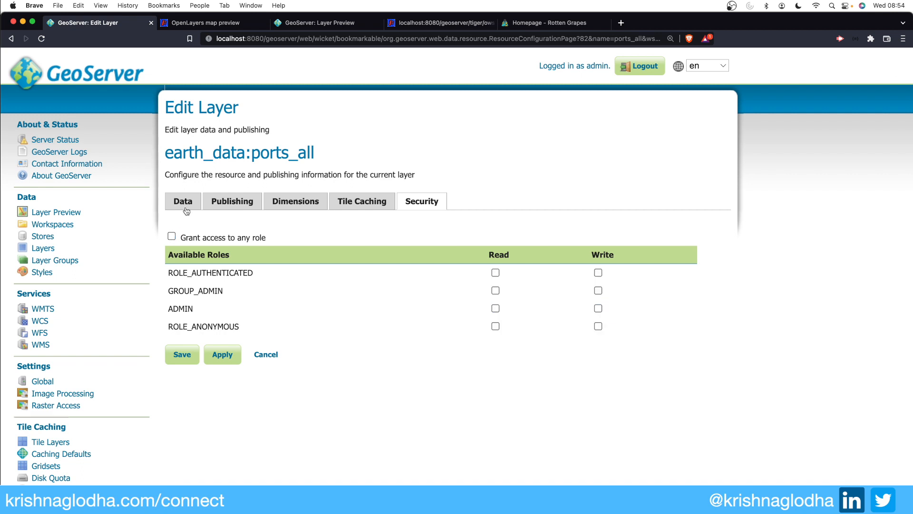
pyautogui.click(219, 206)
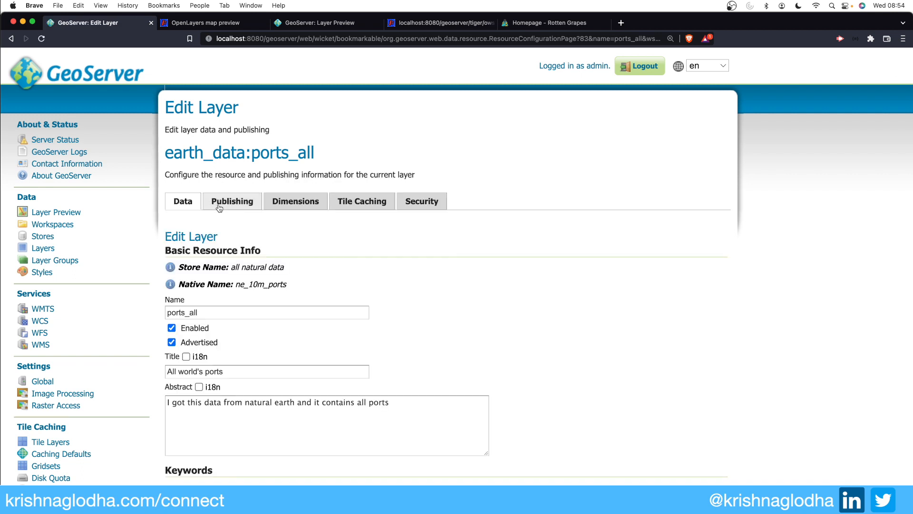
pyautogui.click(219, 207)
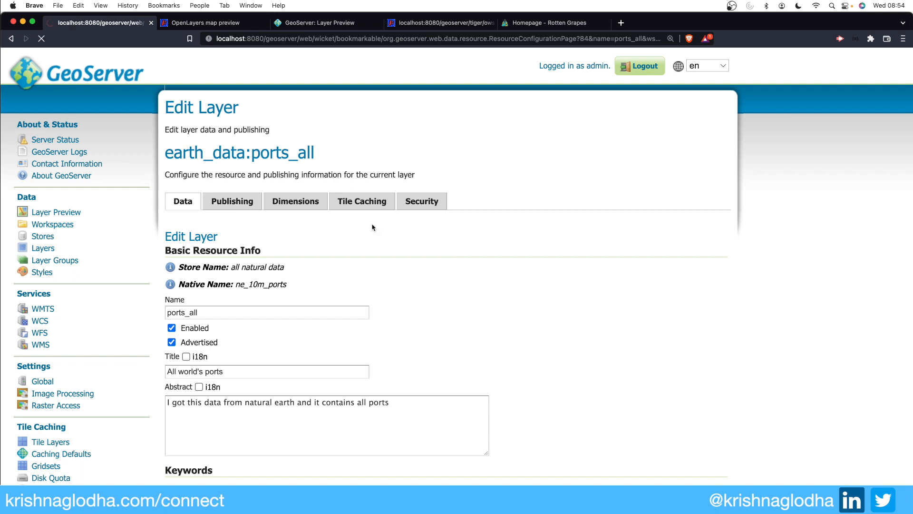
pyautogui.click(305, 213)
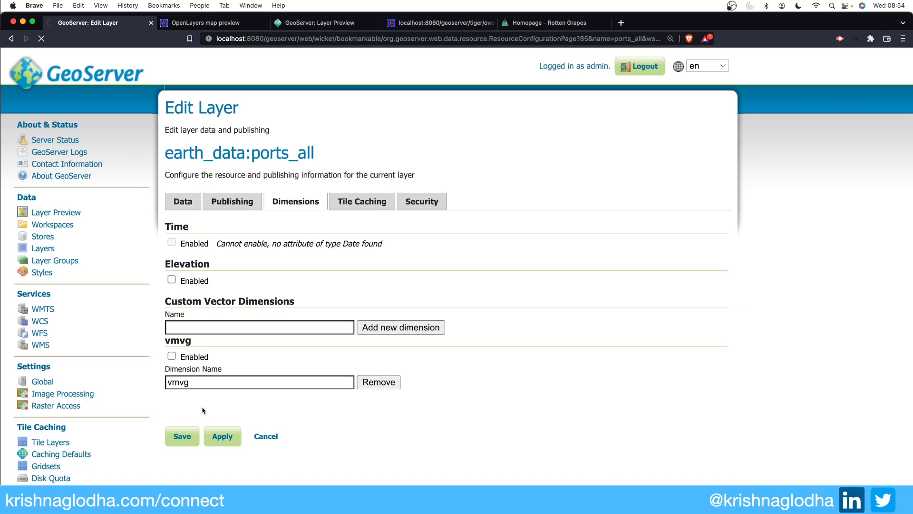
pyautogui.scroll(-20, 202, 409)
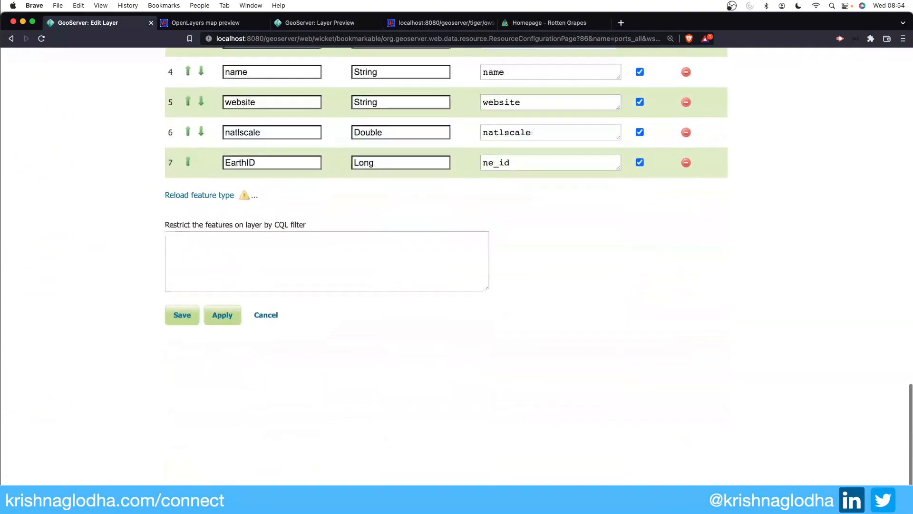
pyautogui.click(181, 325)
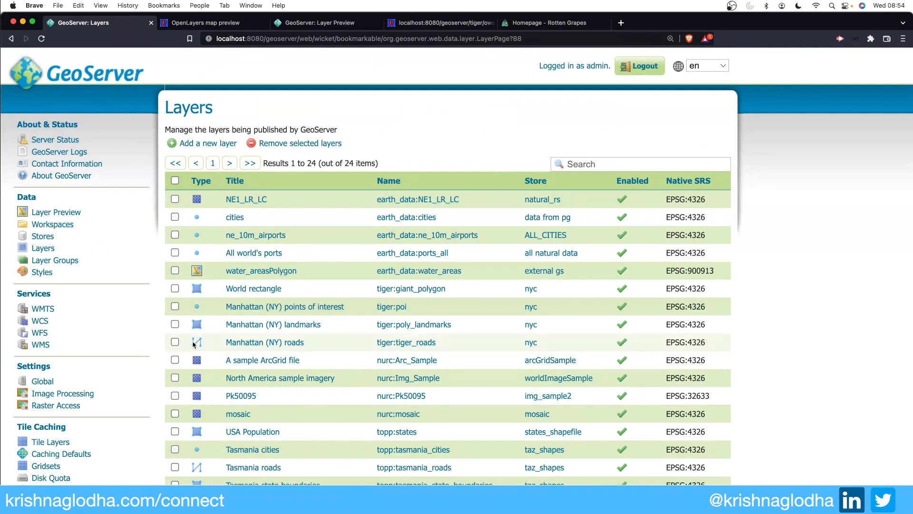
# Step: Preview the earth_data:ports_all layer in OpenLayers and return to the layer preview list
pyautogui.click(59, 214)
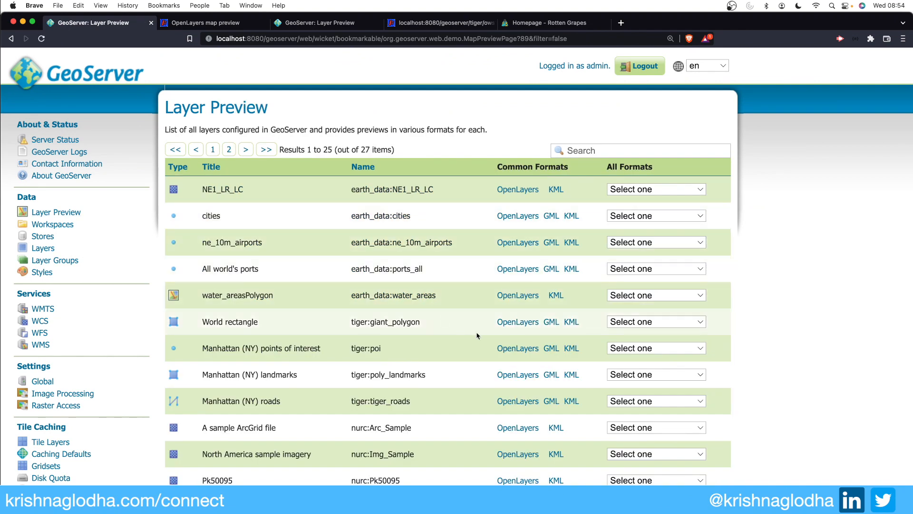
pyautogui.click(520, 270)
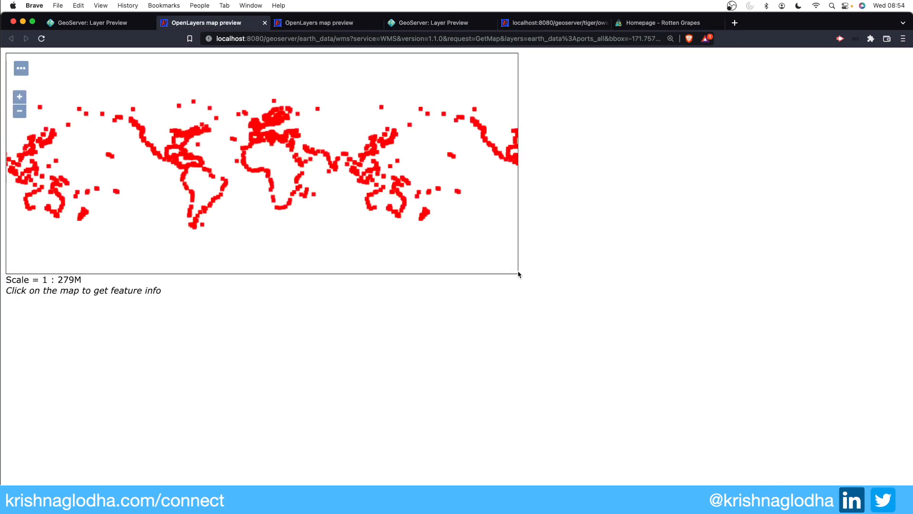
pyautogui.click(93, 24)
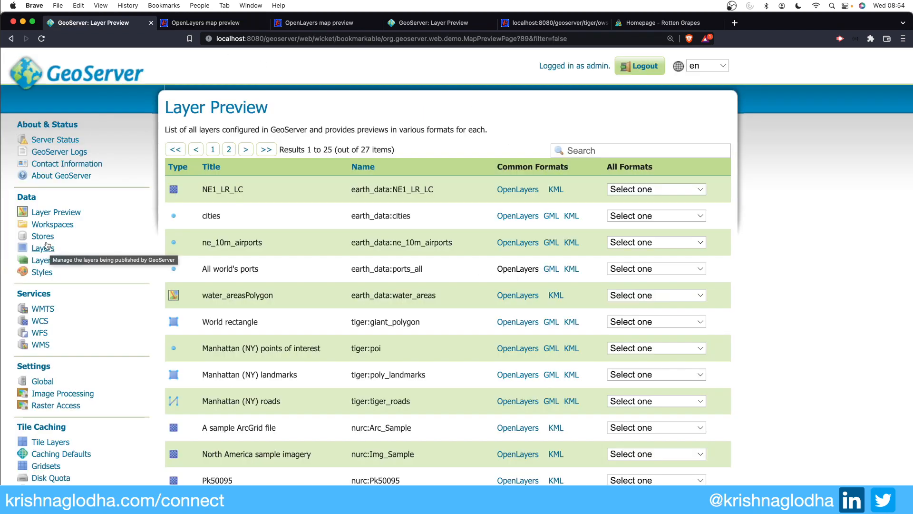
# Step: Open the NE1_LR_LC raster layer for editing and examine its basic information, keywords, coordinate reference system and bounding boxes
pyautogui.click(45, 249)
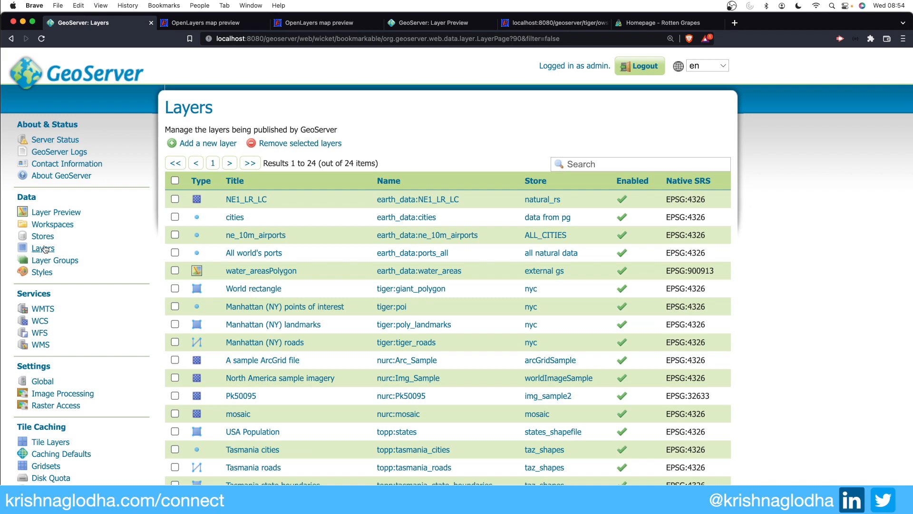
pyautogui.click(271, 200)
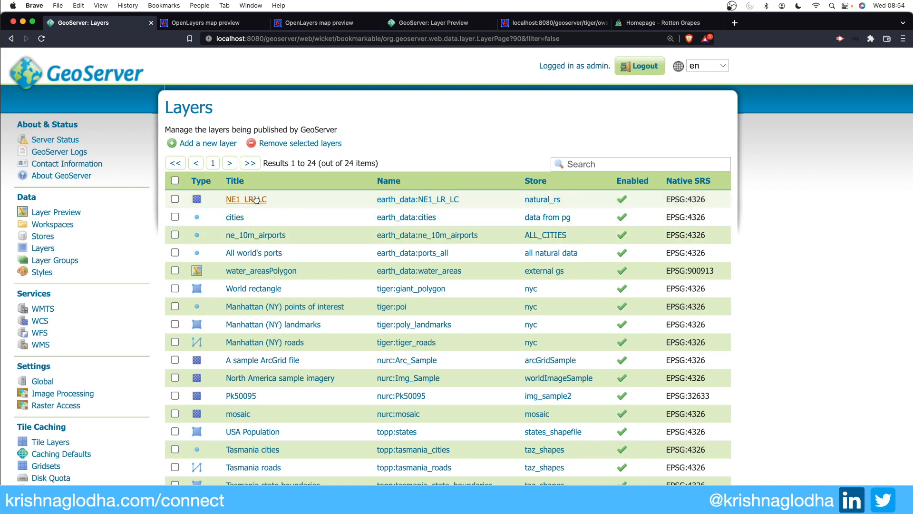
pyautogui.scroll(-2, 255, 260)
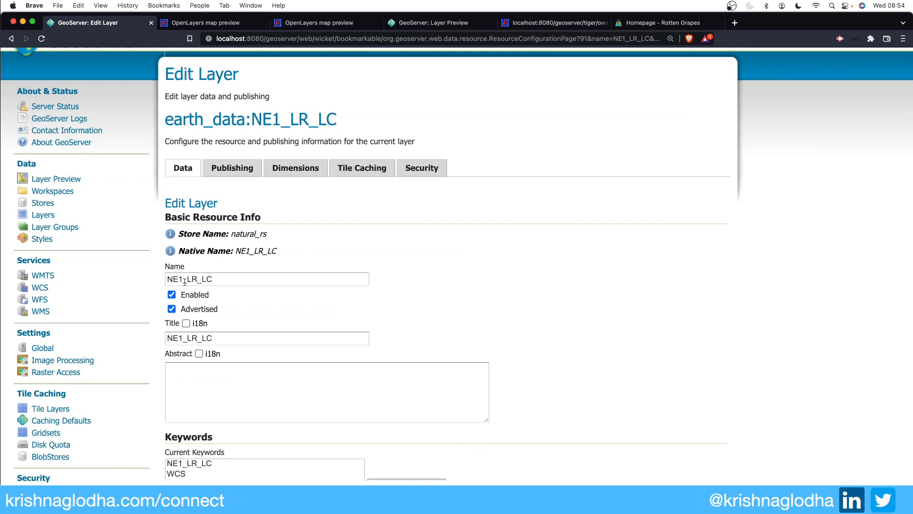
pyautogui.scroll(-5, 176, 327)
pyautogui.scroll(-6, 176, 327)
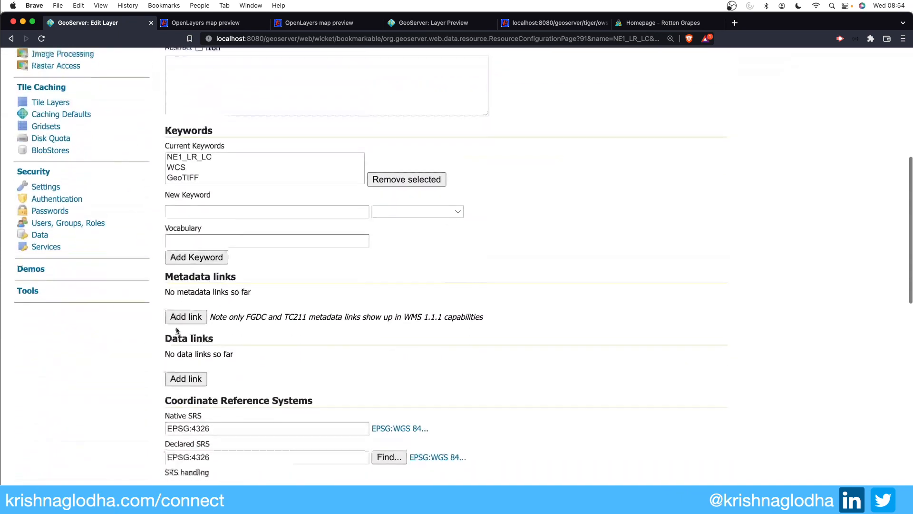
pyautogui.scroll(-5, 176, 327)
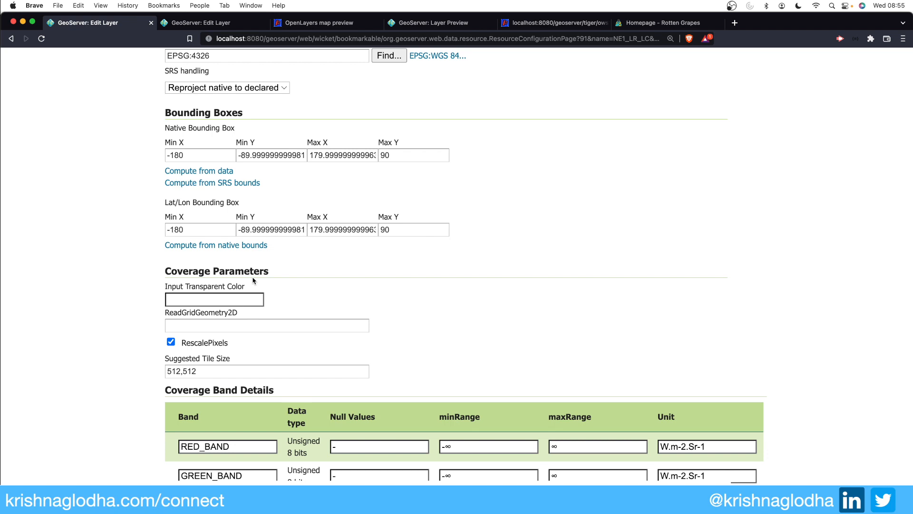
# Step: Set the NE1_LR_LC layer's suggested tile size to 256,256 in its coverage parameters
pyautogui.scroll(-1, 252, 304)
pyautogui.doubleClick(250, 326)
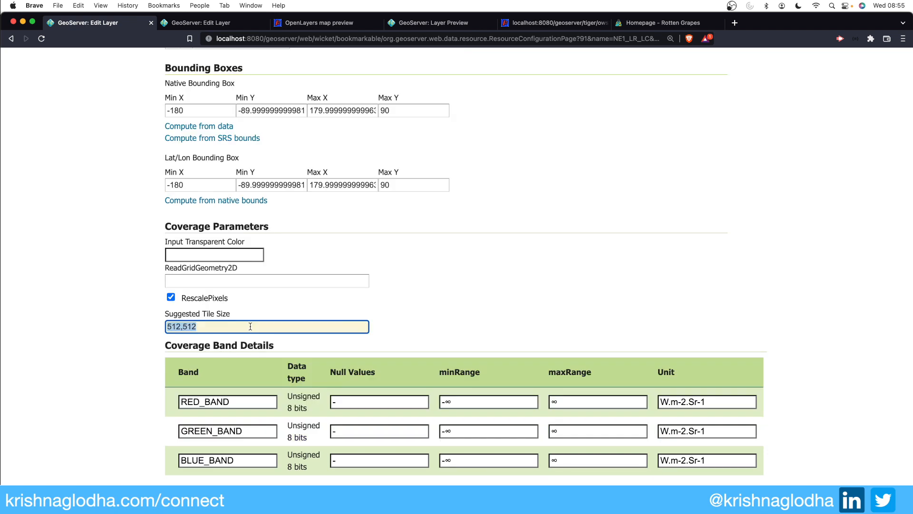
pyautogui.write('256,256')
# Step: Examine the null value, minimum range and maximum range fields of the red band in the coverage band details
pyautogui.scroll(-2, 300, 428)
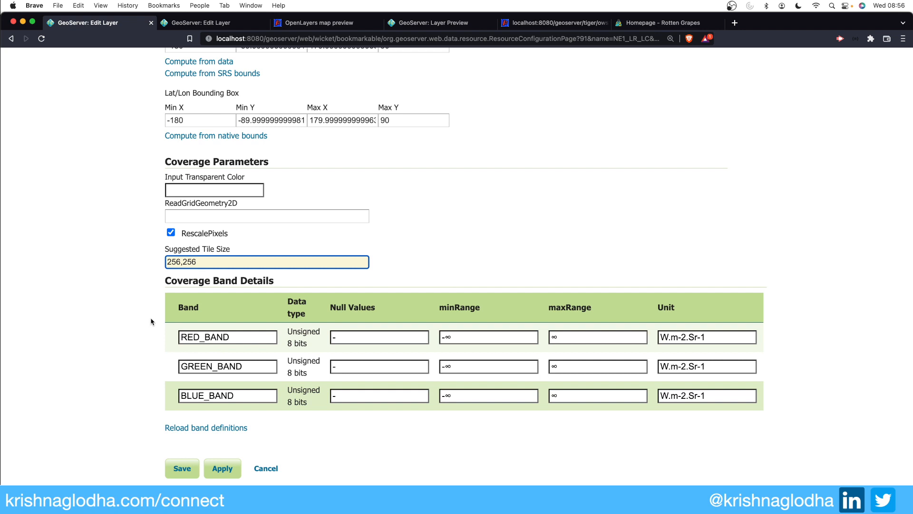
pyautogui.scroll(-1, 199, 390)
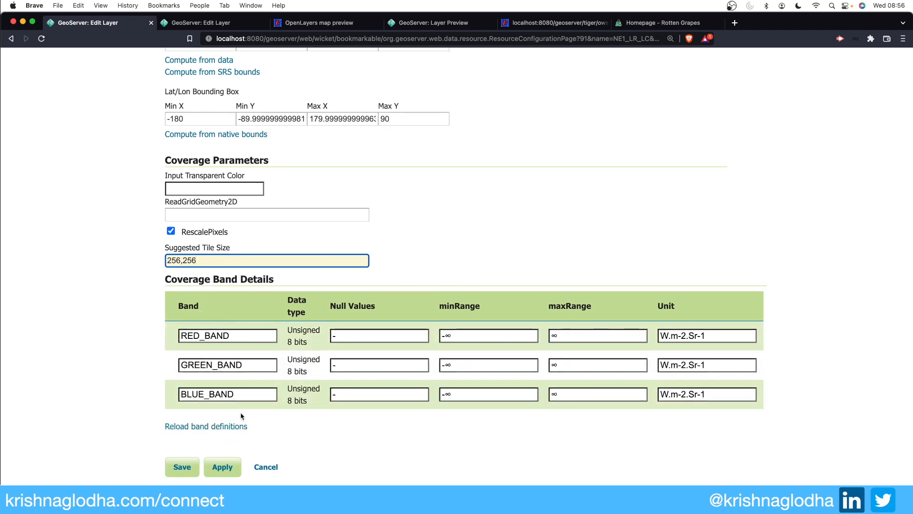
pyautogui.click(344, 339)
pyautogui.moveTo(344, 338); pyautogui.dragTo(326, 341)
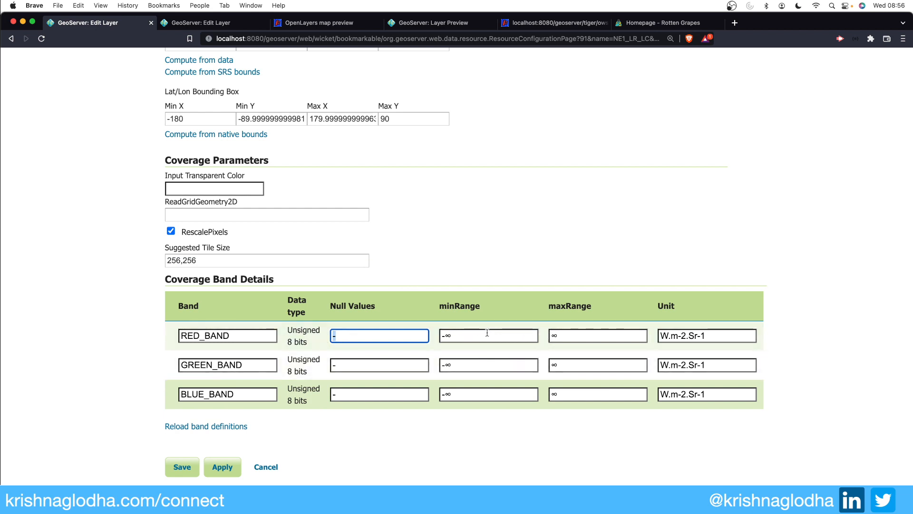
pyautogui.moveTo(465, 333); pyautogui.dragTo(437, 335)
pyautogui.press('Tab')
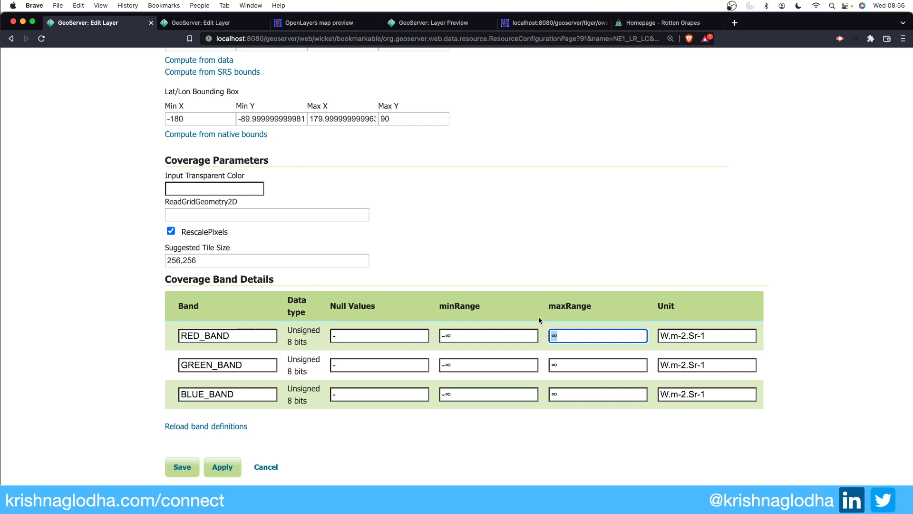
# Step: Examine the NE1_LR_LC layer's WCS publishing settings, including the interpolation methods and the available and selected formats
pyautogui.scroll(18, 539, 320)
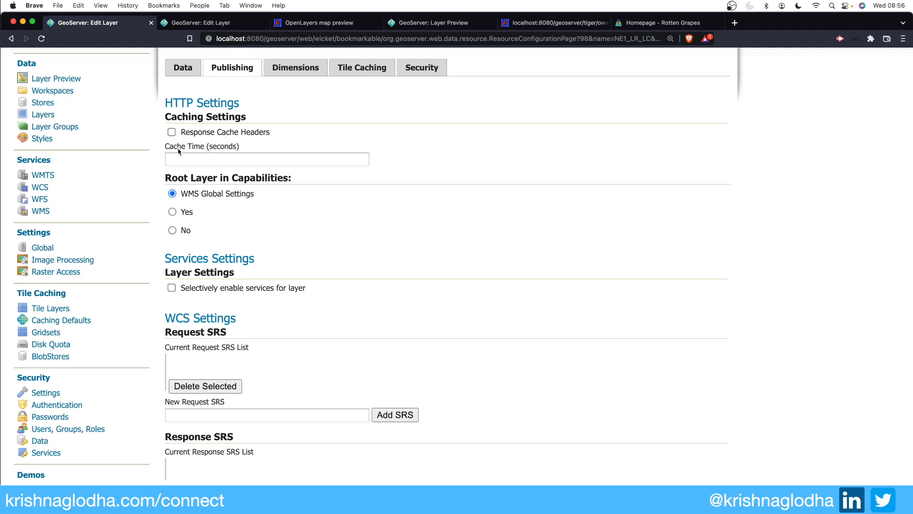
pyautogui.scroll(-10, 201, 257)
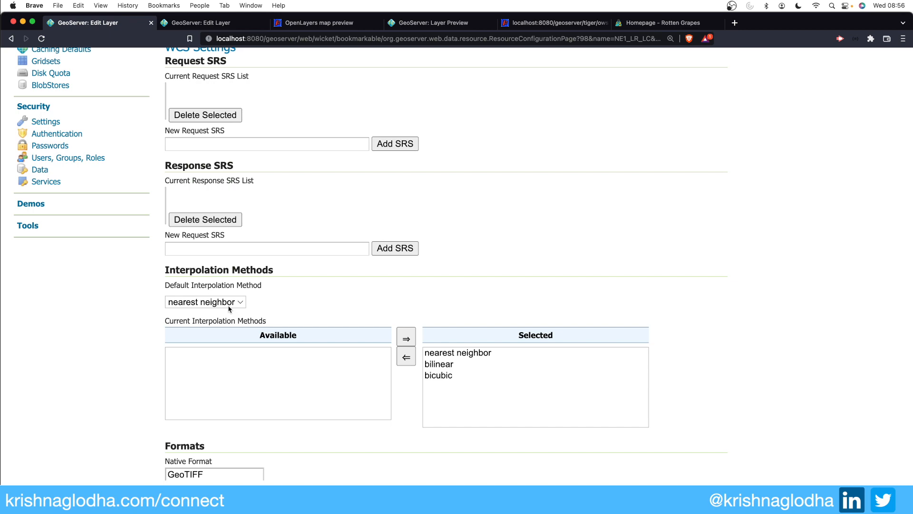
pyautogui.scroll(-6, 229, 308)
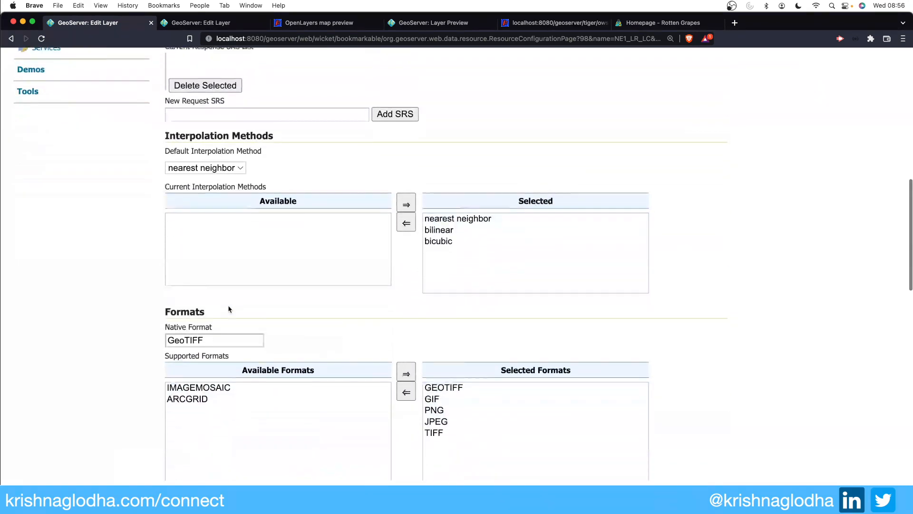
pyautogui.scroll(-1, 205, 336)
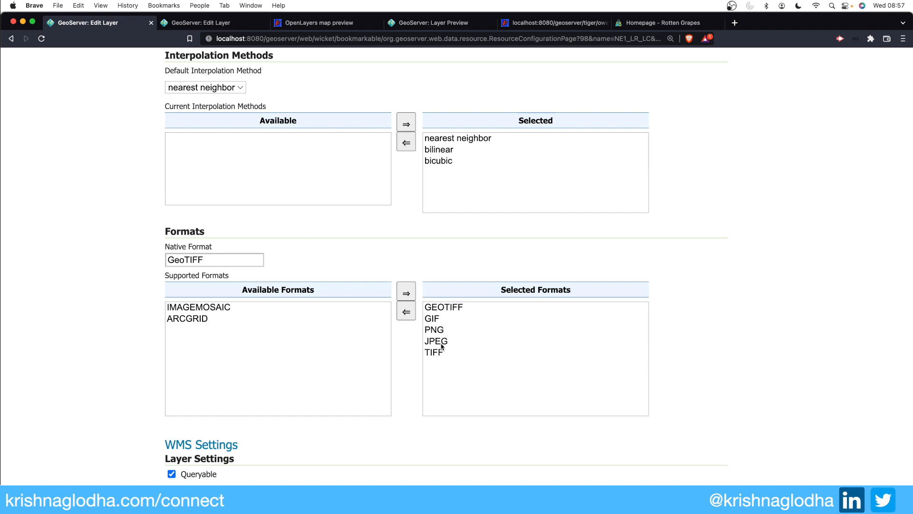
pyautogui.click(244, 318)
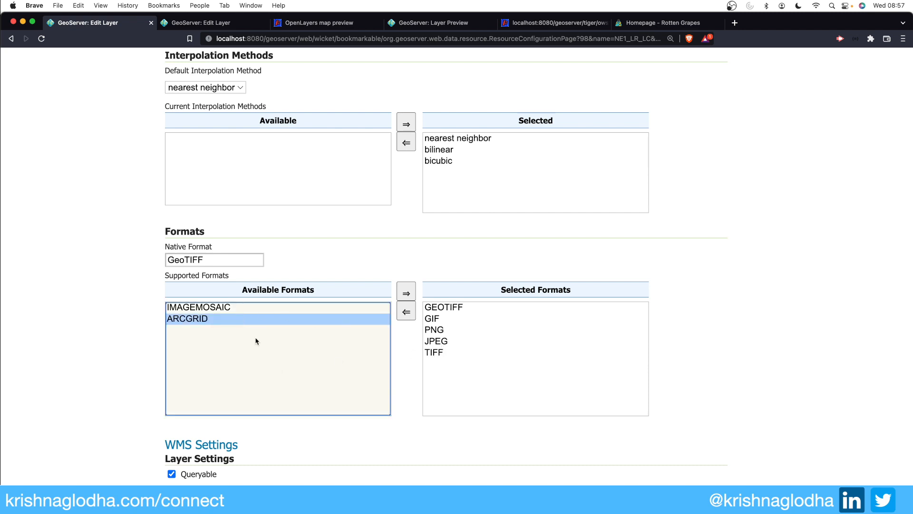
# Step: Examine the raster layer's WMS publishing settings and its default style choices, leaving the raster style selected
pyautogui.scroll(-10, 256, 341)
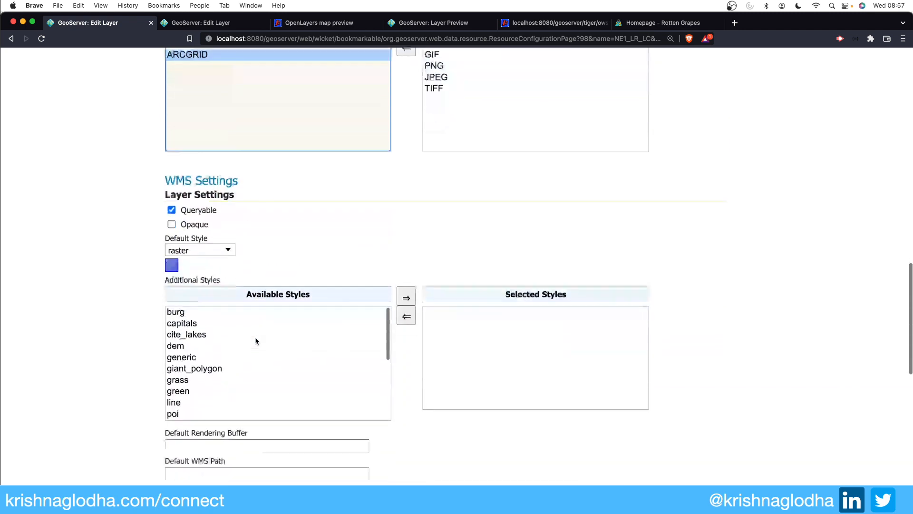
pyautogui.scroll(-3, 256, 341)
pyautogui.click(212, 199)
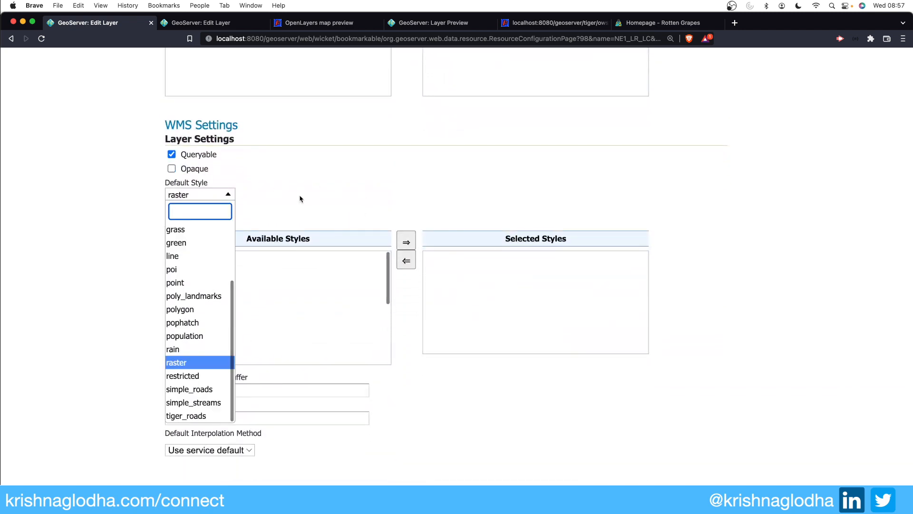
pyautogui.click(300, 202)
pyautogui.scroll(-20, 444, 331)
pyautogui.scroll(20, 444, 331)
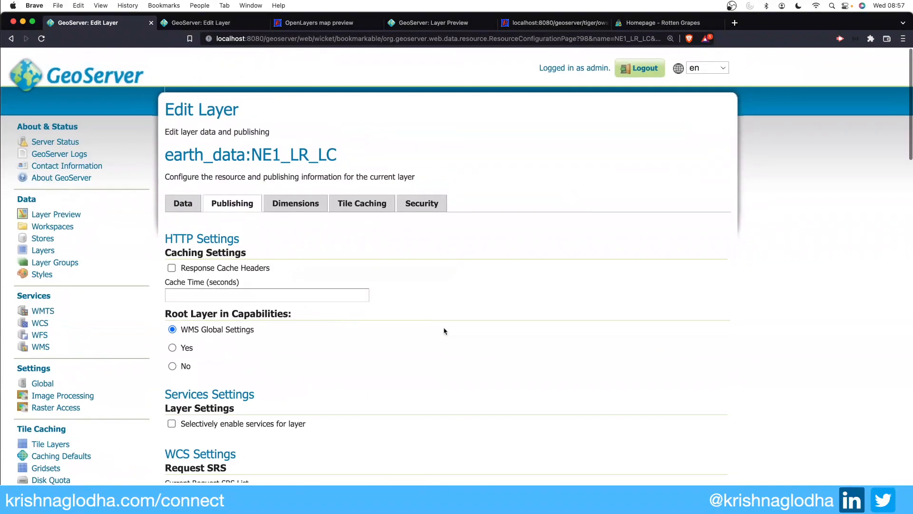
# Step: Review the NE1_LR_LC layer's dimensions, tile caching and security settings, and look over its data settings again
pyautogui.click(312, 200)
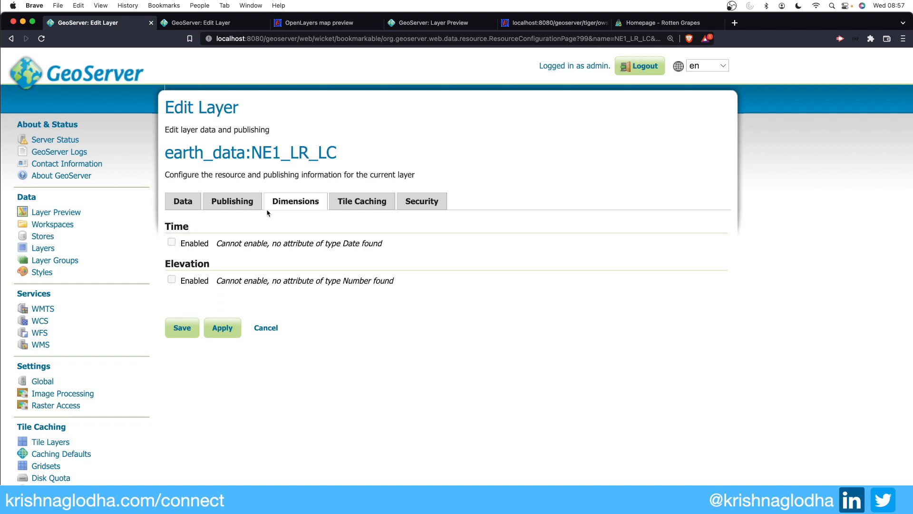
pyautogui.click(356, 208)
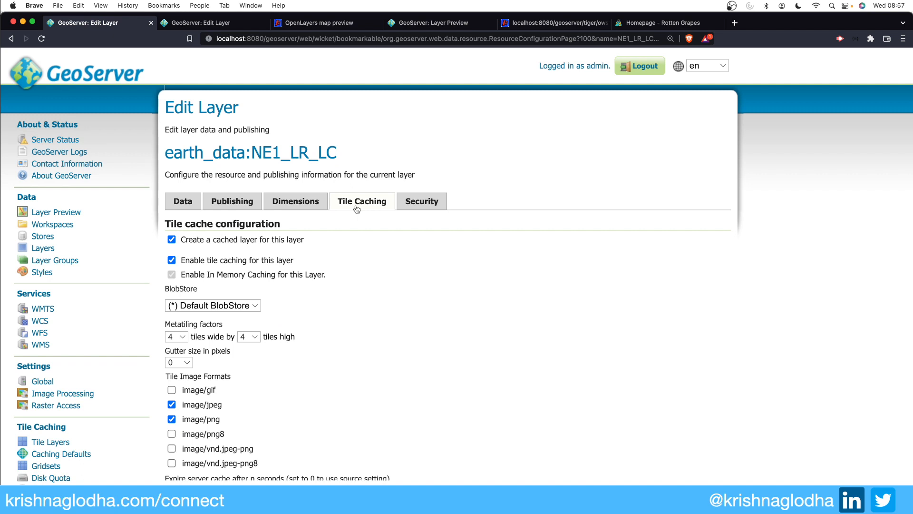
pyautogui.click(419, 205)
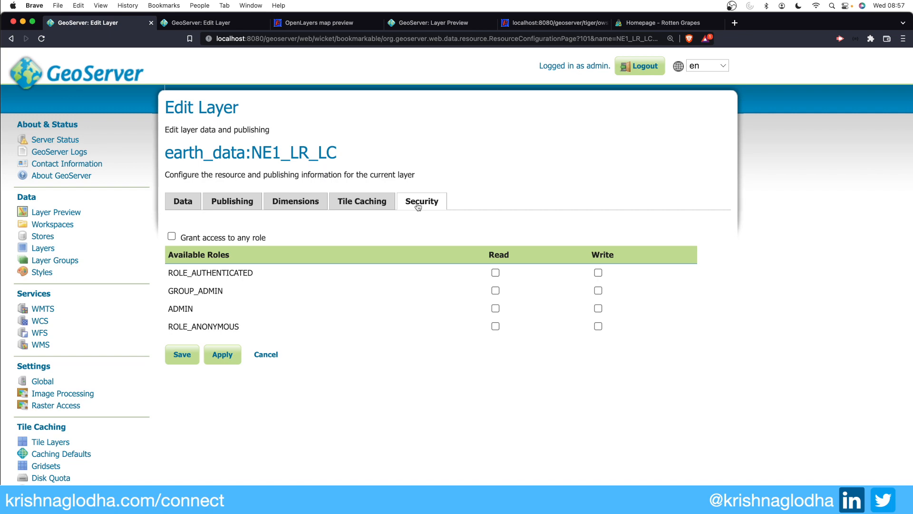
pyautogui.click(182, 205)
pyautogui.scroll(-3, 372, 342)
pyautogui.scroll(-15, 371, 343)
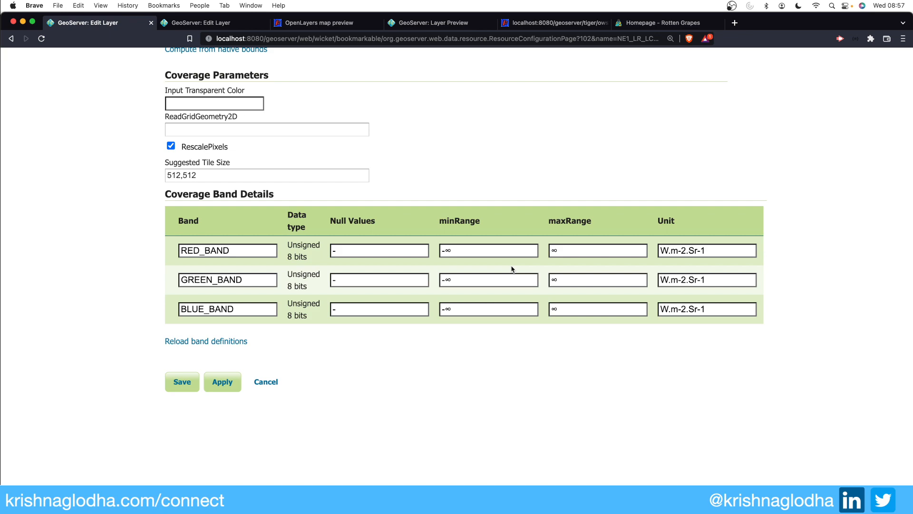
pyautogui.scroll(20, 511, 269)
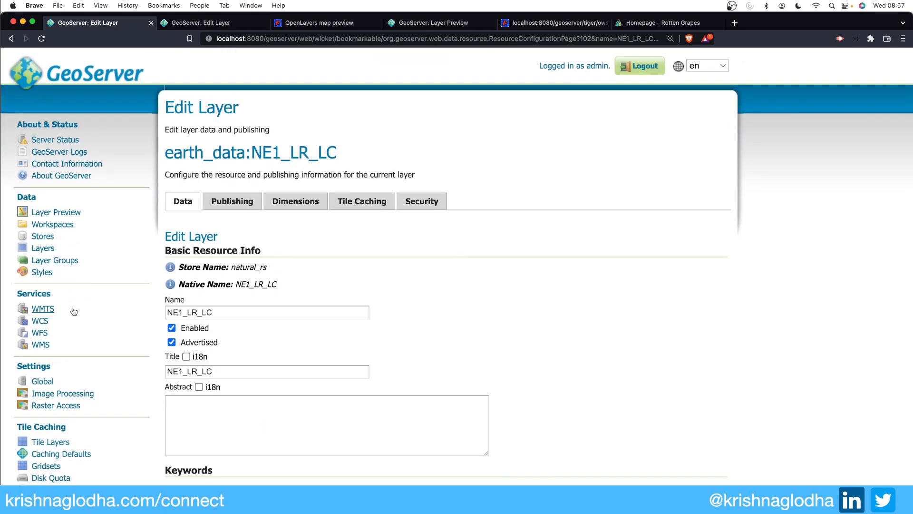
# Step: Look over the list of configured stores and the list of published layers
pyautogui.click(43, 237)
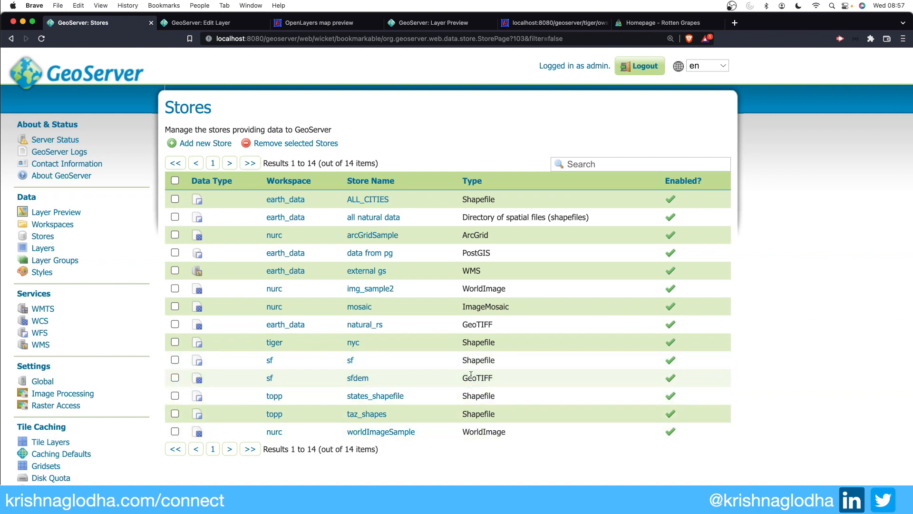
pyautogui.click(52, 249)
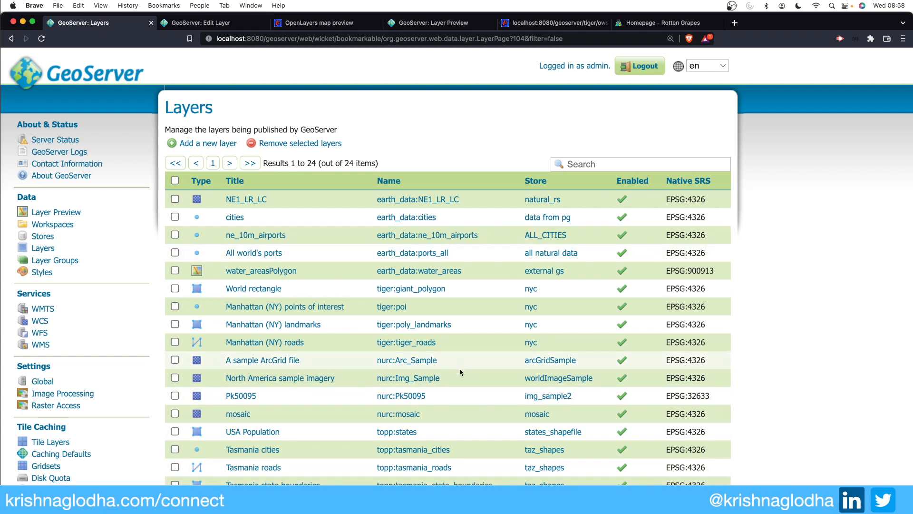
pyautogui.scroll(-1, 228, 314)
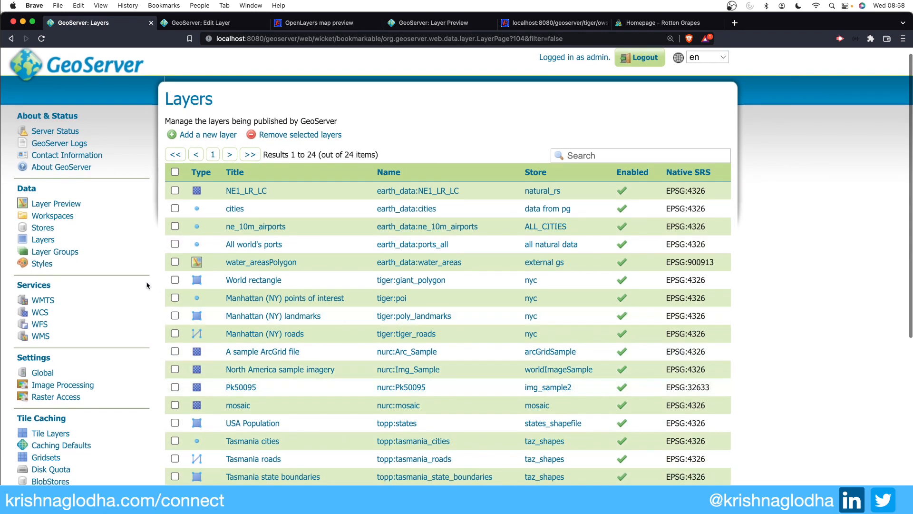
# Step: Open the tiger-ny layer group and examine its general settings and the layers it contains
pyautogui.click(77, 255)
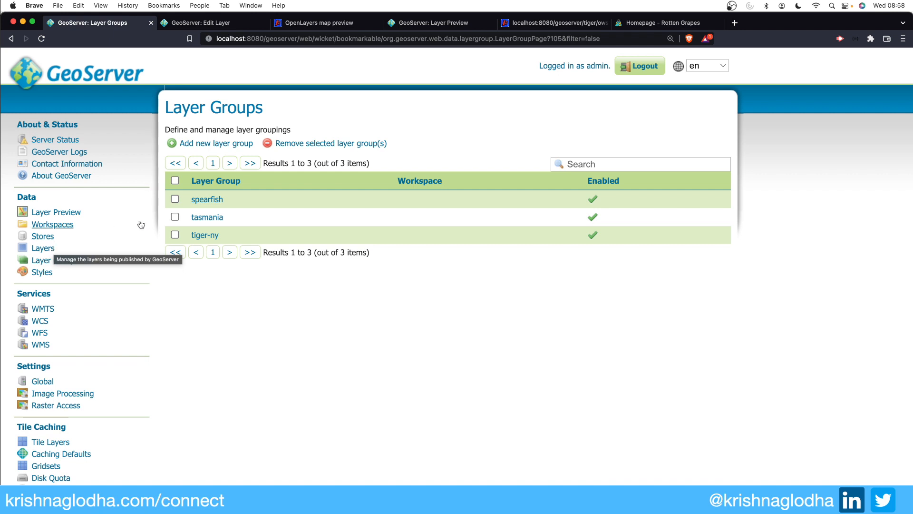
pyautogui.click(205, 236)
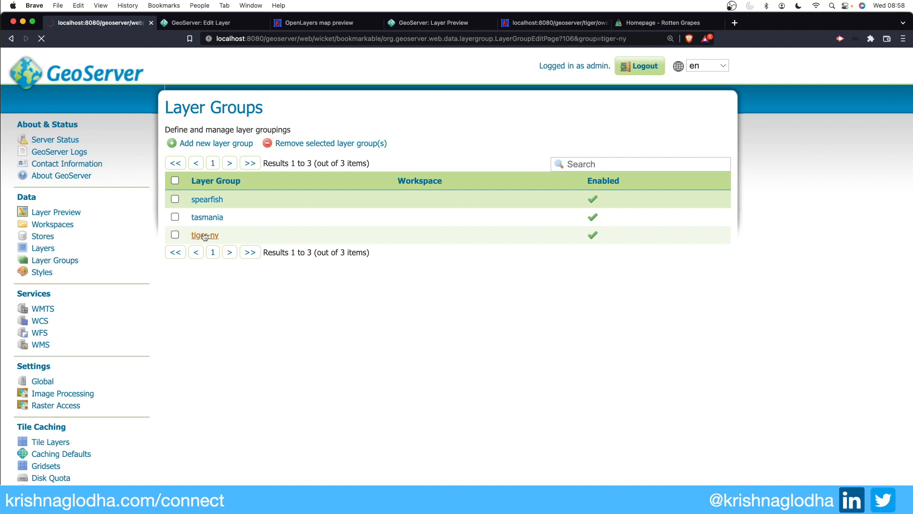
pyautogui.scroll(-10, 389, 298)
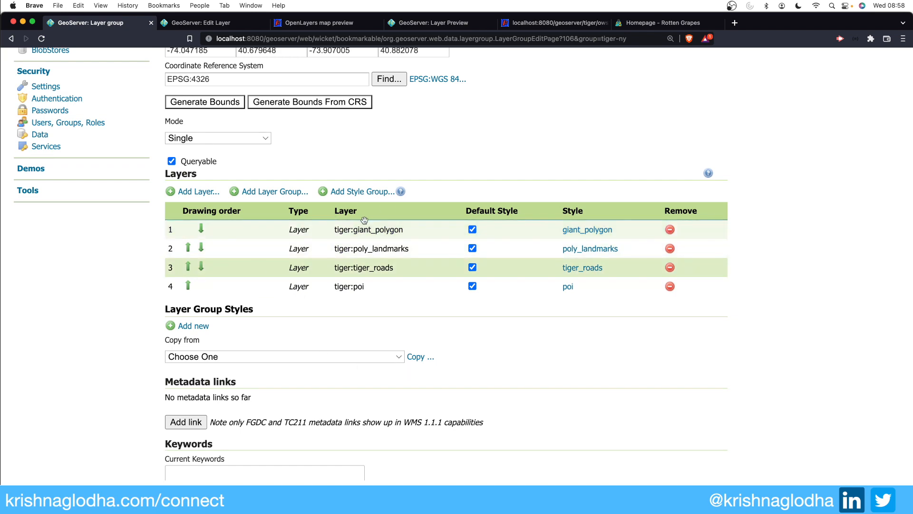
pyautogui.scroll(10, 364, 221)
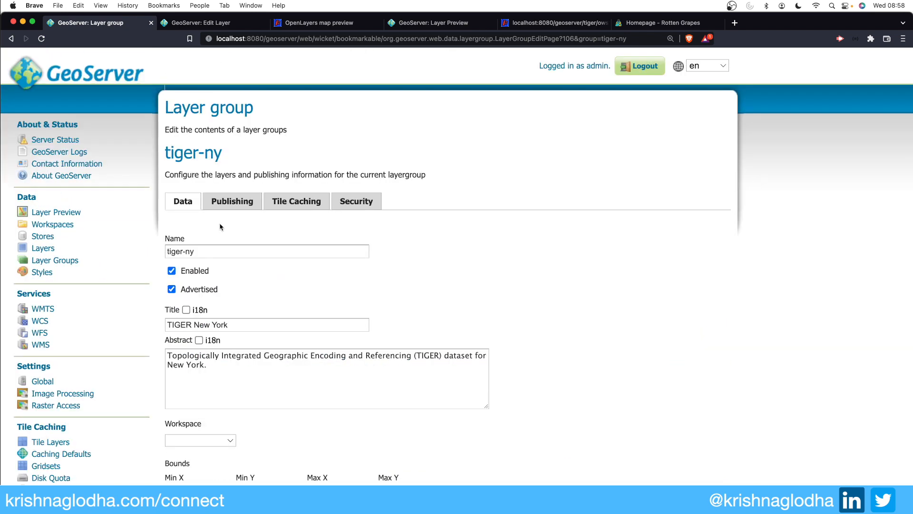
# Step: Search the layer preview list for tiger-ny and look at the entry's type
pyautogui.click(54, 212)
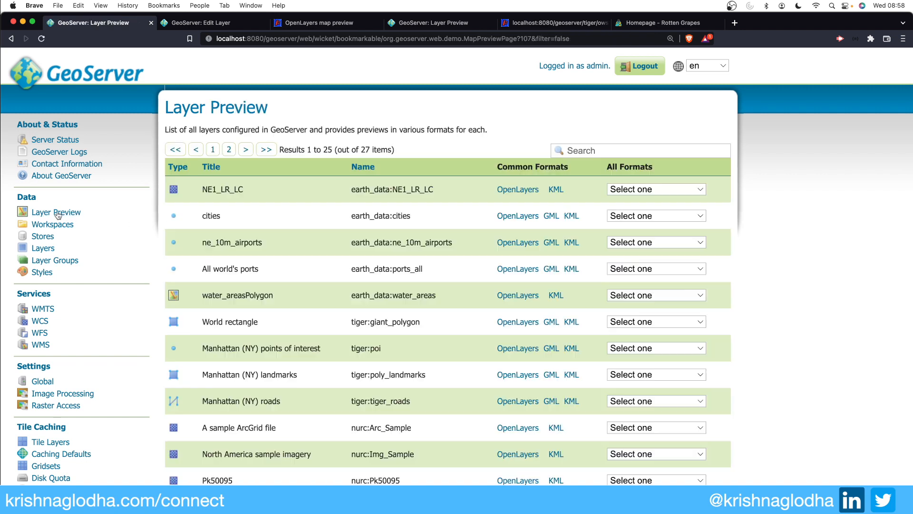
pyautogui.click(597, 151)
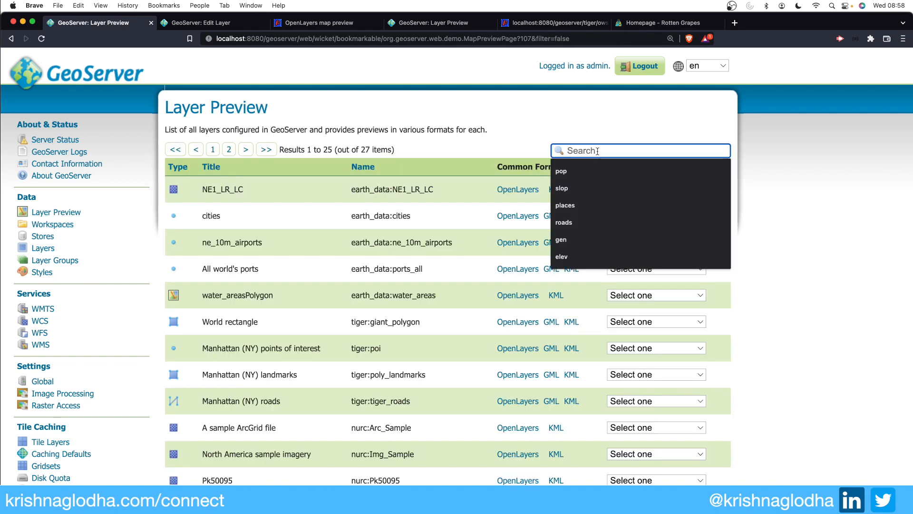
pyautogui.write('tid')
pyautogui.press('BackSpace')
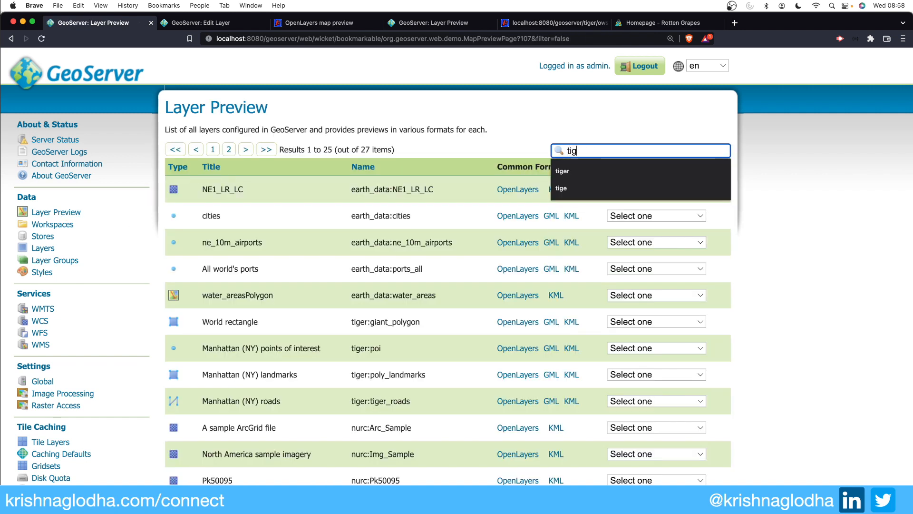
pyautogui.write('ger-ny')
pyautogui.press('Return')
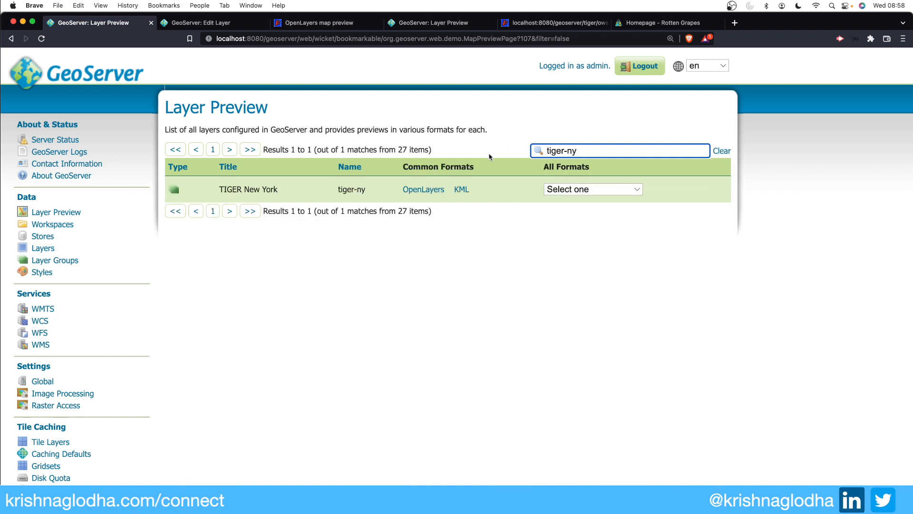
pyautogui.moveTo(181, 193)
pyautogui.mouseDown()
pyautogui.moveTo(163, 191)
pyautogui.moveTo(176, 192)
pyautogui.mouseUp()
pyautogui.click(181, 193)
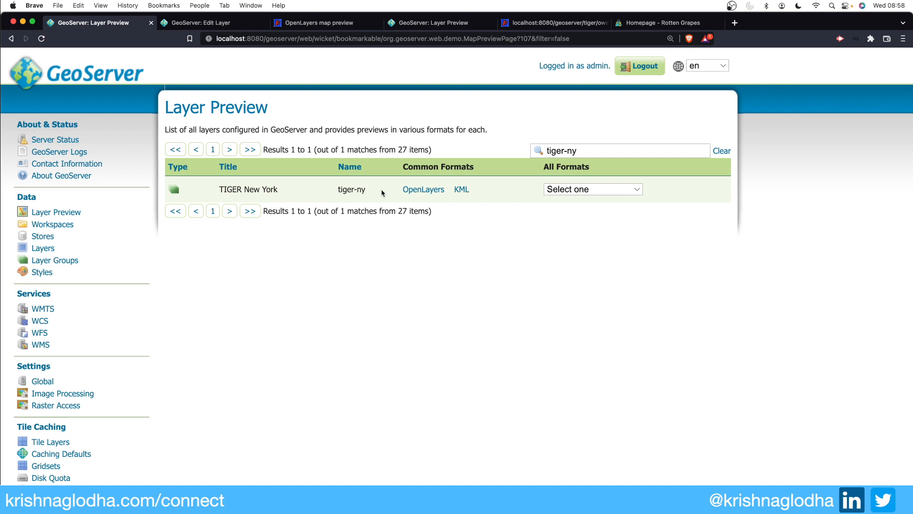
# Step: Preview the tiger-ny layer group in OpenLayers and inspect its combined map at different scales
pyautogui.click(423, 190)
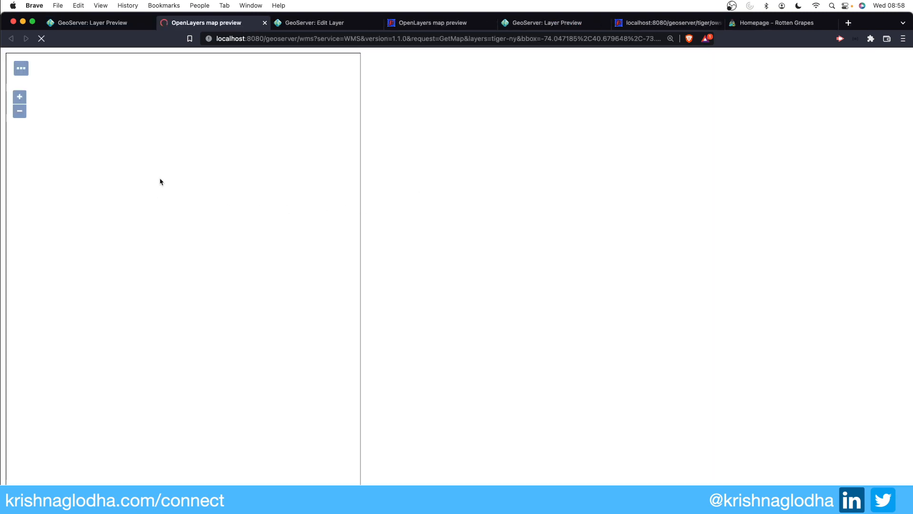
pyautogui.scroll(-2, 426, 306)
pyautogui.scroll(-5, 285, 313)
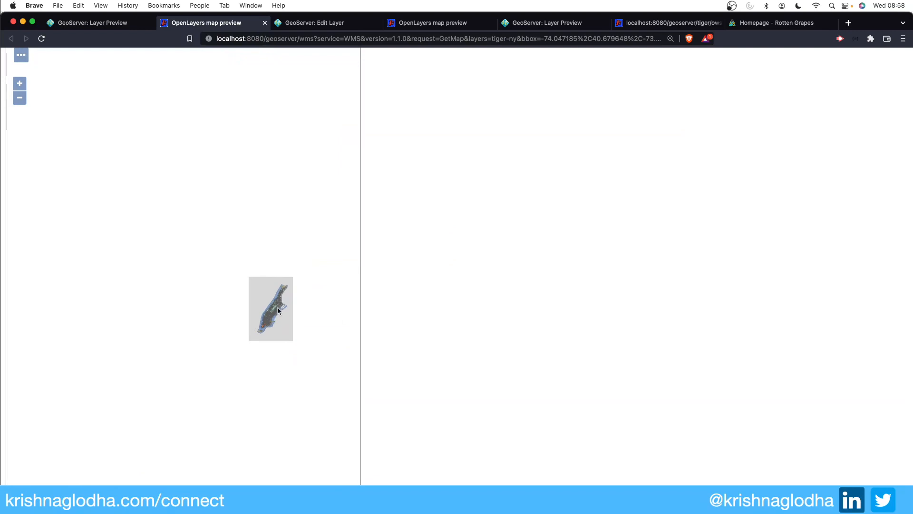
pyautogui.scroll(-3, 498, 324)
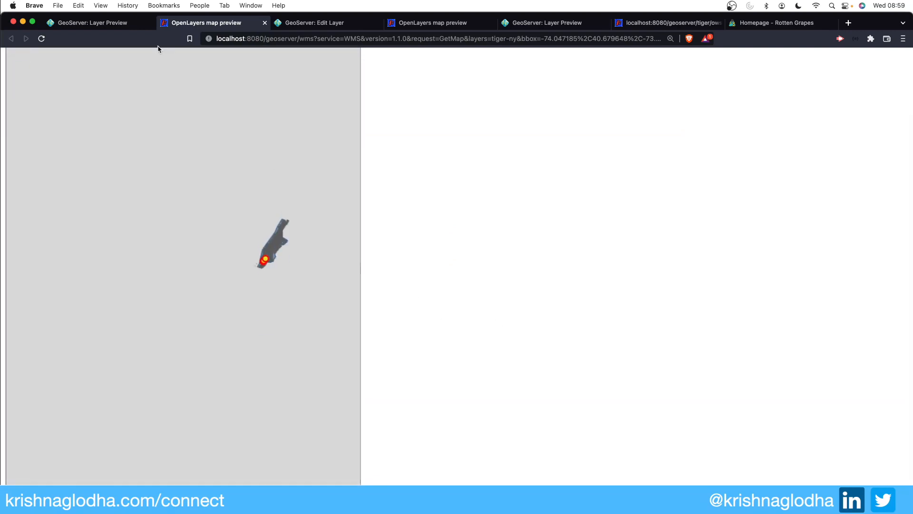
# Step: Create a new layer group and assign it to the earth_data workspace
pyautogui.click(110, 24)
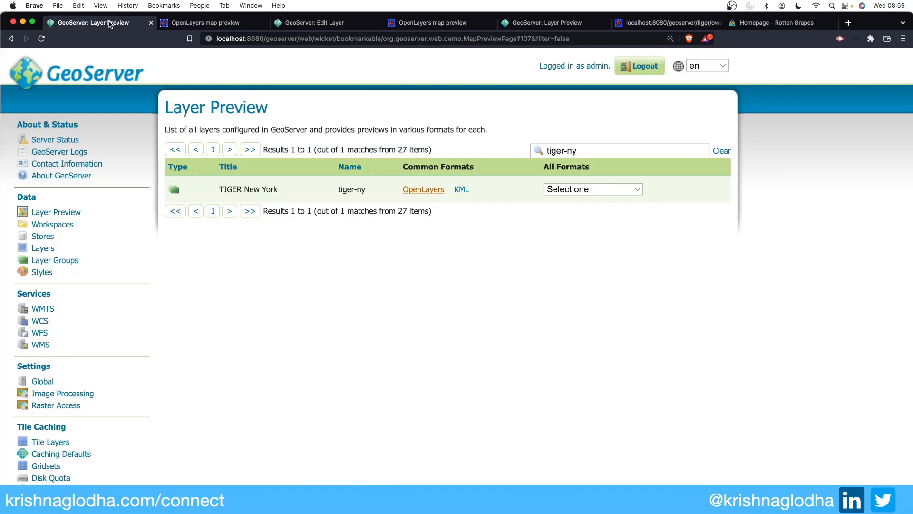
pyautogui.click(52, 259)
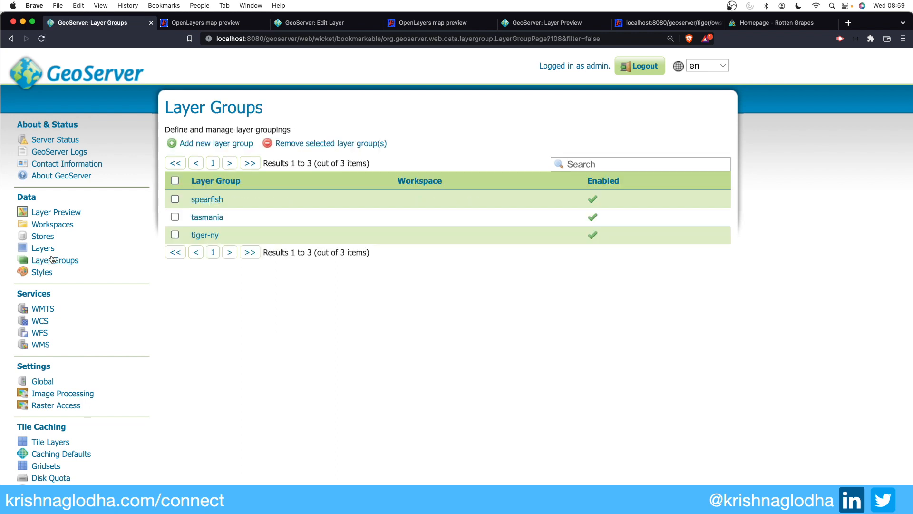
pyautogui.click(208, 144)
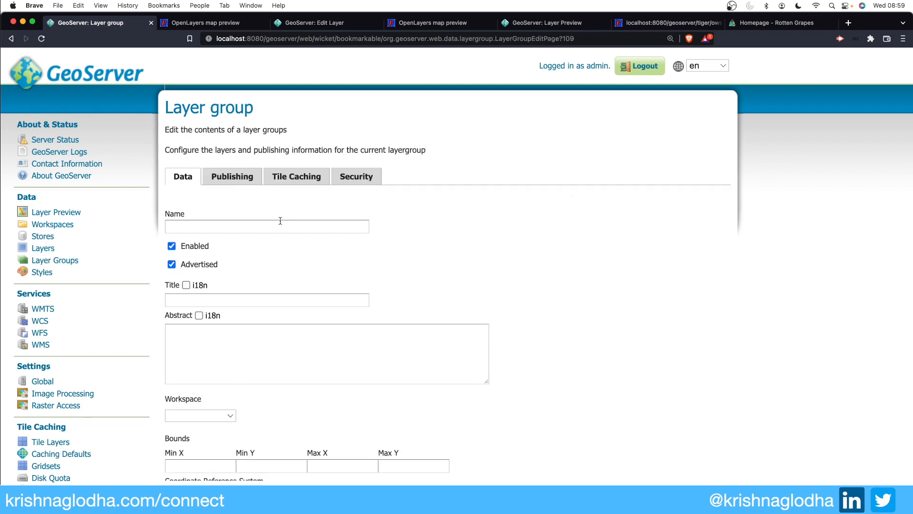
pyautogui.click(277, 227)
pyautogui.click(513, 226)
pyautogui.scroll(-2, 320, 296)
pyautogui.click(221, 365)
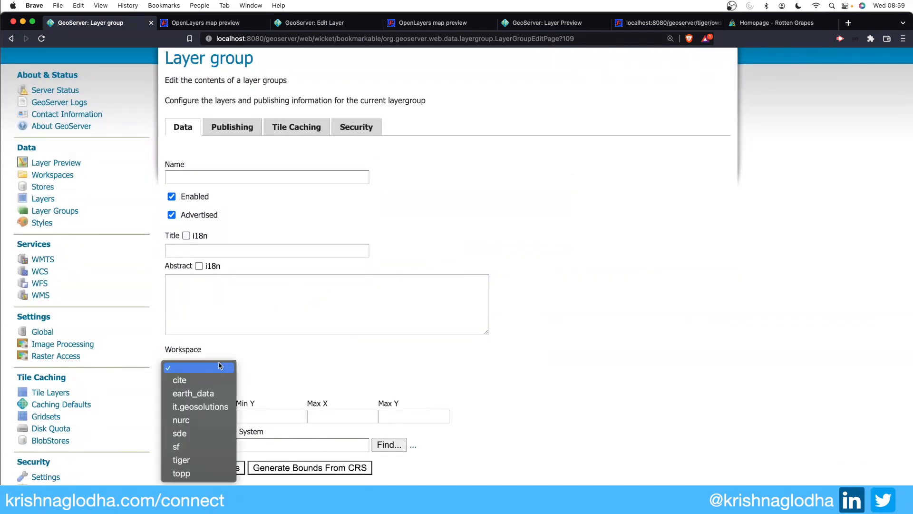
pyautogui.click(217, 392)
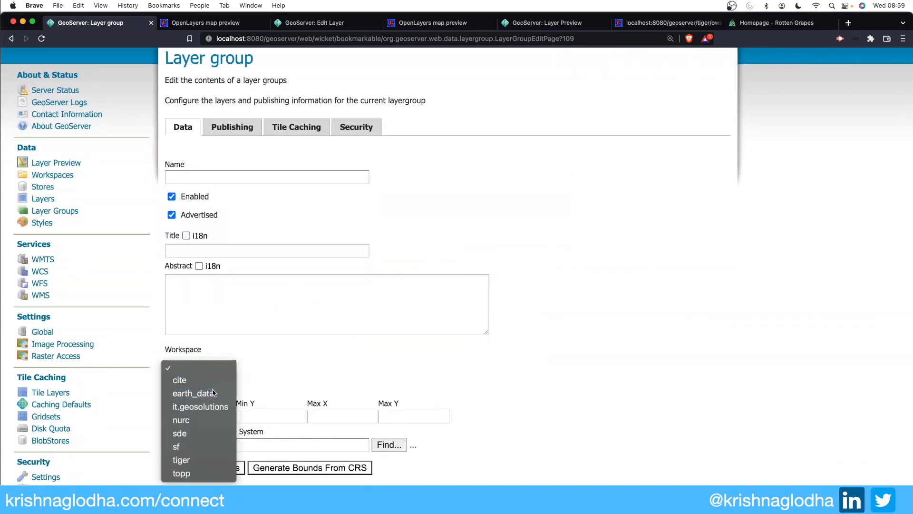
pyautogui.scroll(-4, 261, 364)
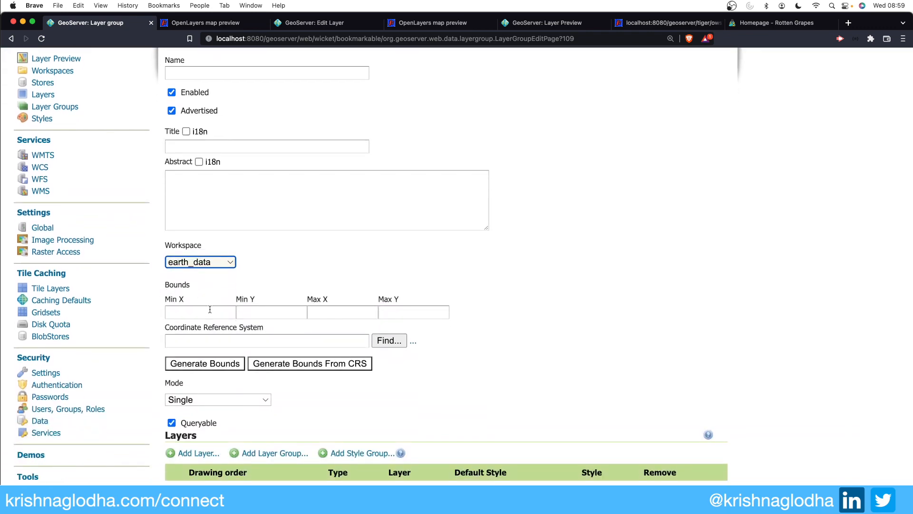
# Step: Add the layers cities, ports_all, water_areas and ne_10m_airports to the group, and enable the default style for cities
pyautogui.scroll(-8, 210, 310)
pyautogui.click(206, 247)
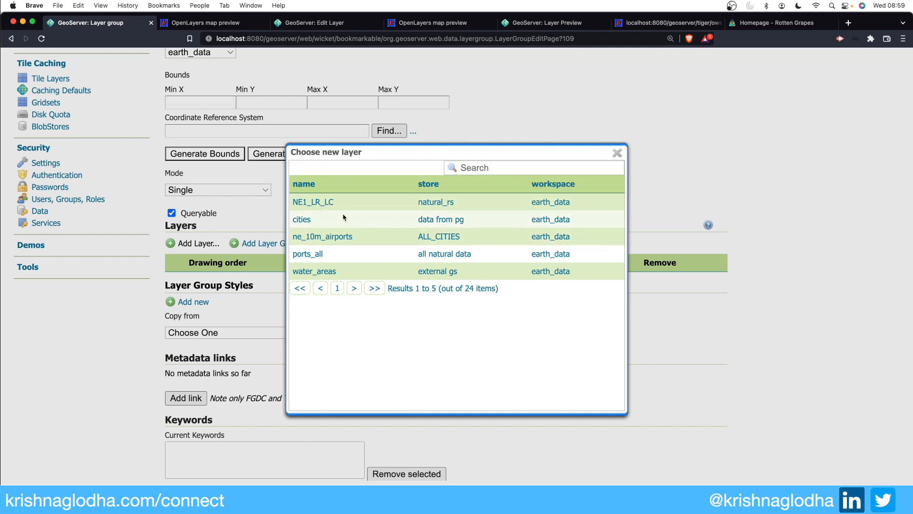
pyautogui.click(302, 219)
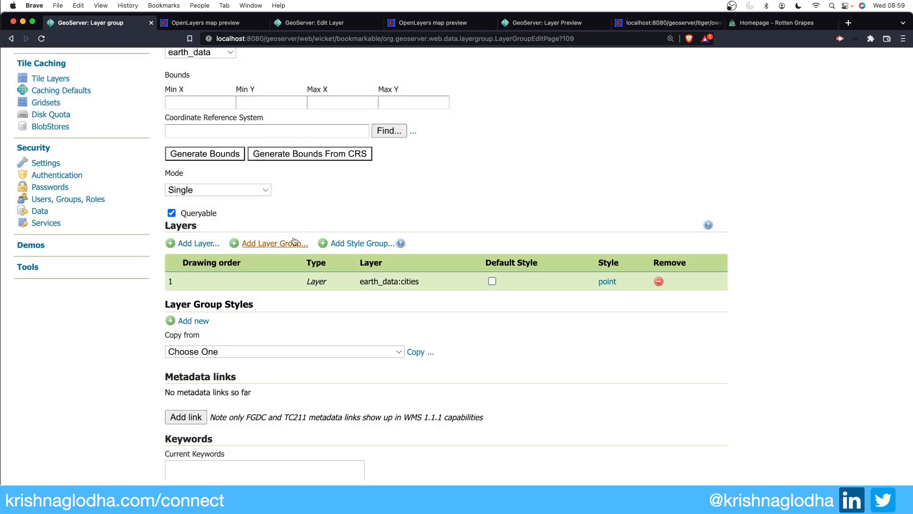
pyautogui.click(202, 244)
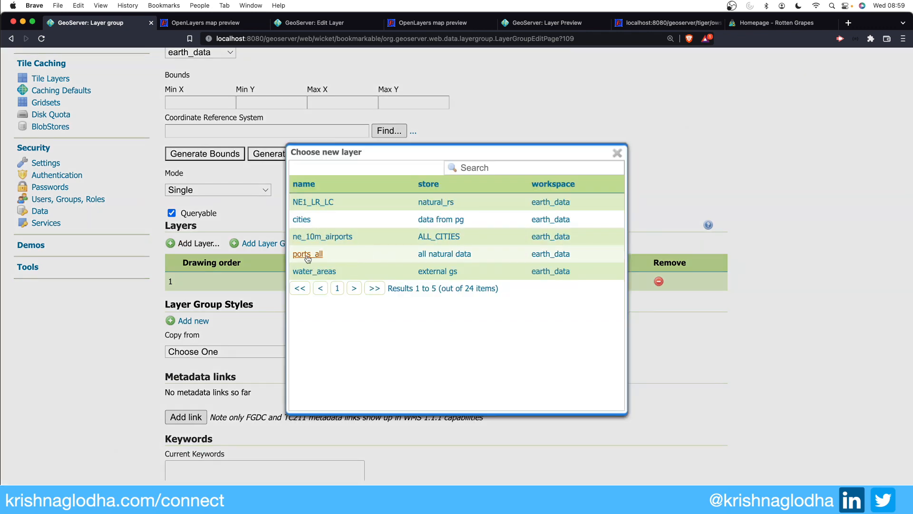
pyautogui.click(308, 255)
pyautogui.click(199, 243)
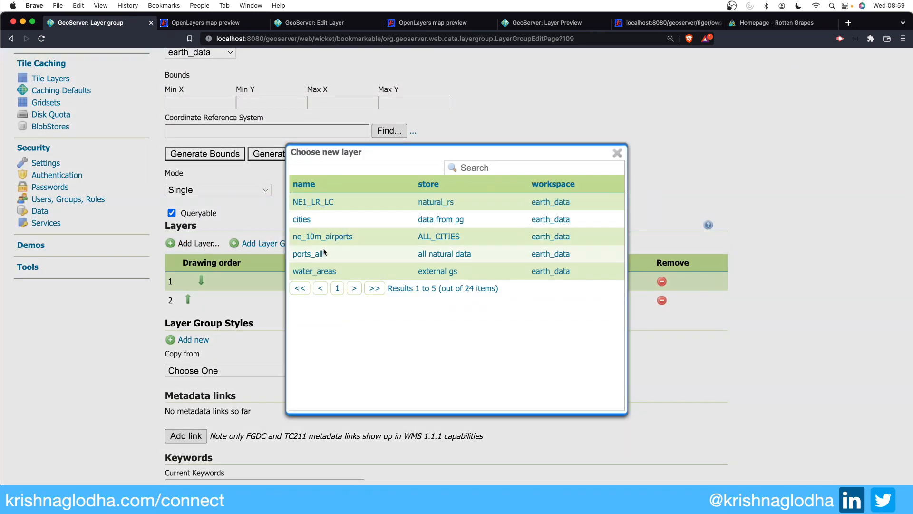
pyautogui.click(322, 272)
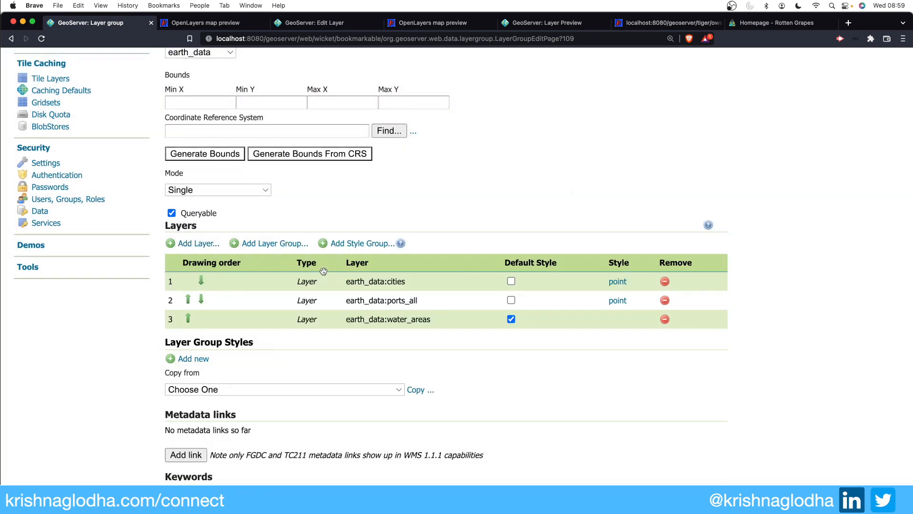
pyautogui.click(199, 243)
pyautogui.click(313, 237)
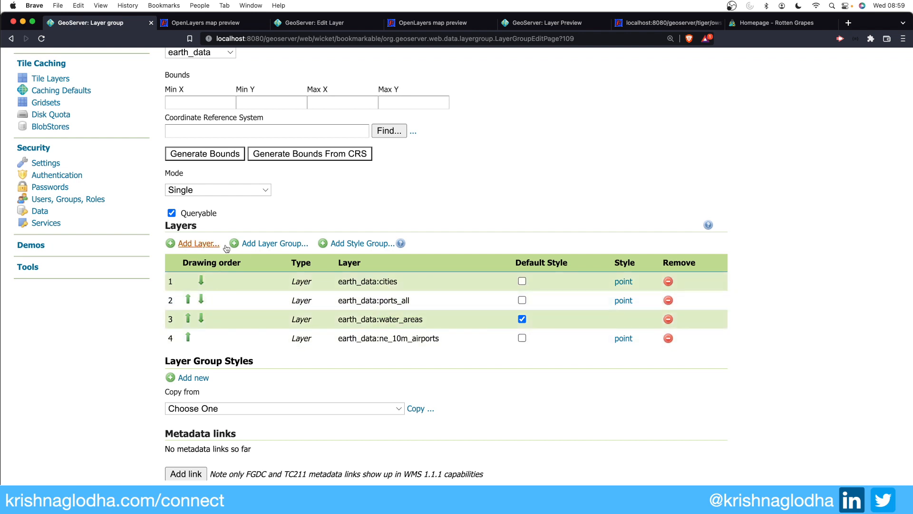
pyautogui.click(523, 281)
pyautogui.scroll(-5, 356, 334)
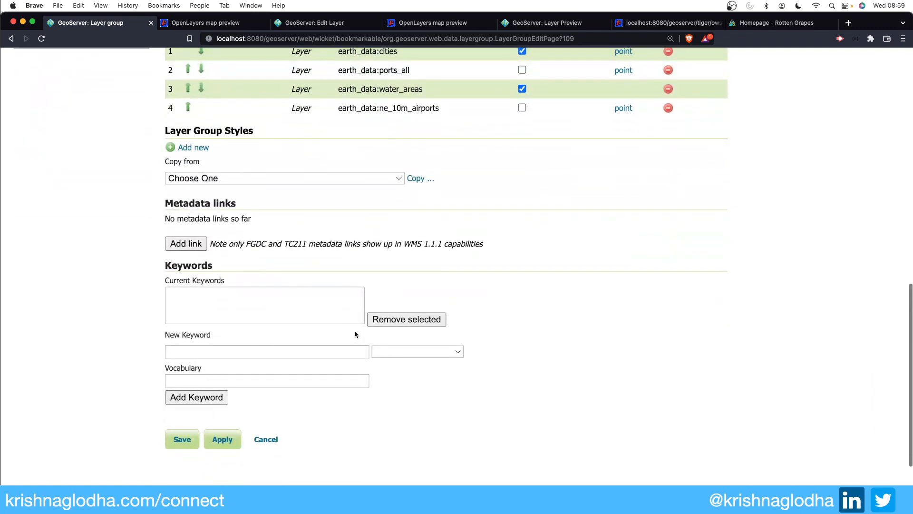
# Step: Name the layer group earth_data_group and give it the title "Earth data"
pyautogui.scroll(15, 356, 335)
pyautogui.click(235, 228)
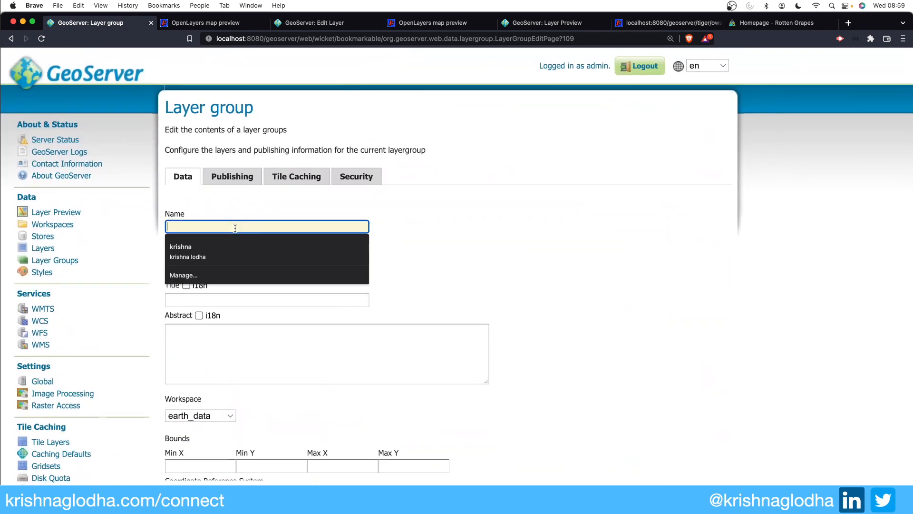
pyautogui.write('rath')
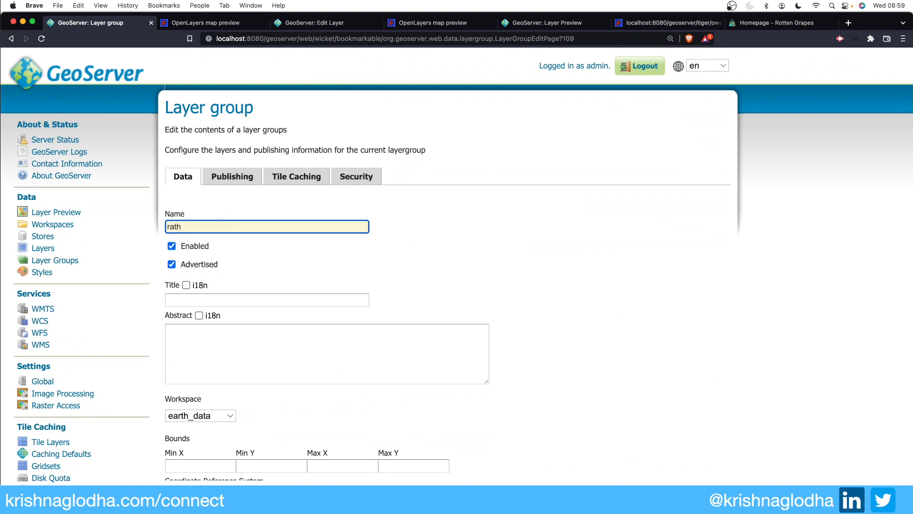
pyautogui.press('BackSpace')
pyautogui.press('BackSpace')
pyautogui.press('BackSpace')
pyautogui.write('earh')
pyautogui.press('BackSpace')
pyautogui.press('BackSpace')
pyautogui.press('Down')
pyautogui.press('Return')
pyautogui.write('_')
pyautogui.press('Tab')
pyautogui.press('Tab')
pyautogui.press('Tab')
pyautogui.press('Tab')
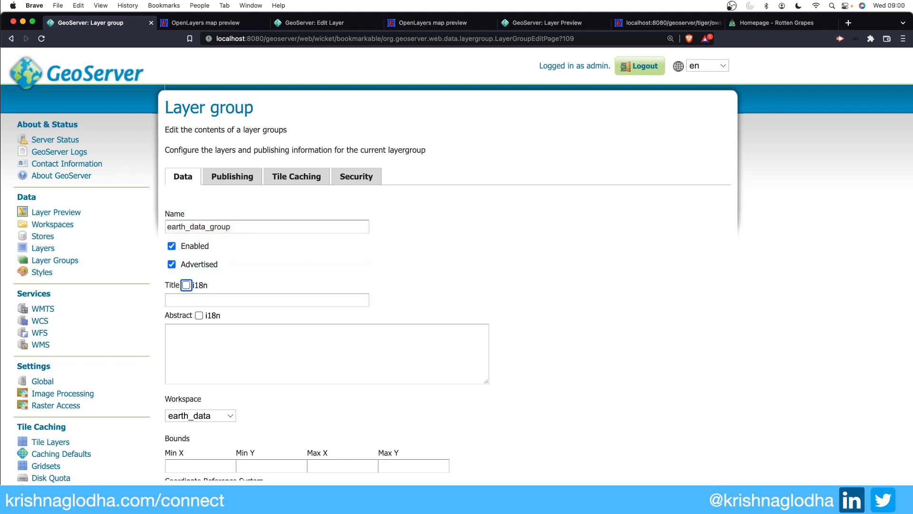
pyautogui.write('Earth data')
# Step: Generate the layer group's bounds from its layers and save the group
pyautogui.scroll(-5, 304, 219)
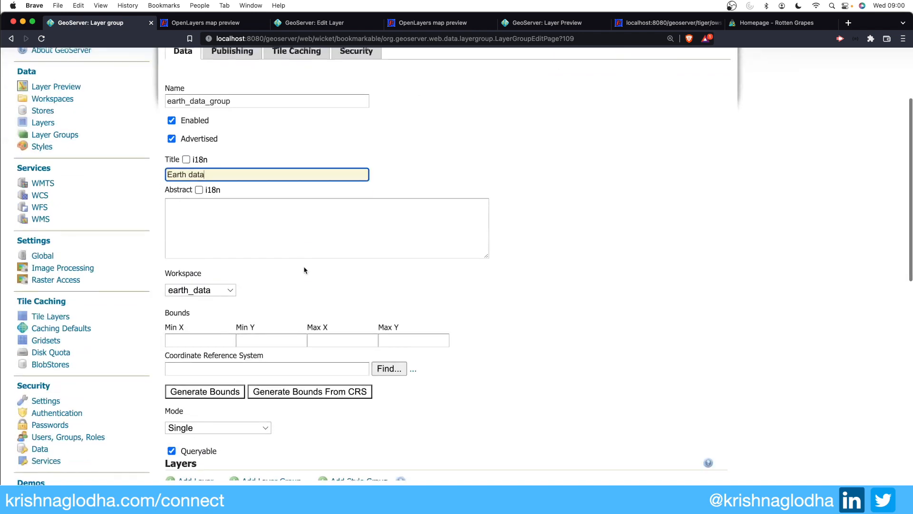
pyautogui.scroll(-1, 212, 335)
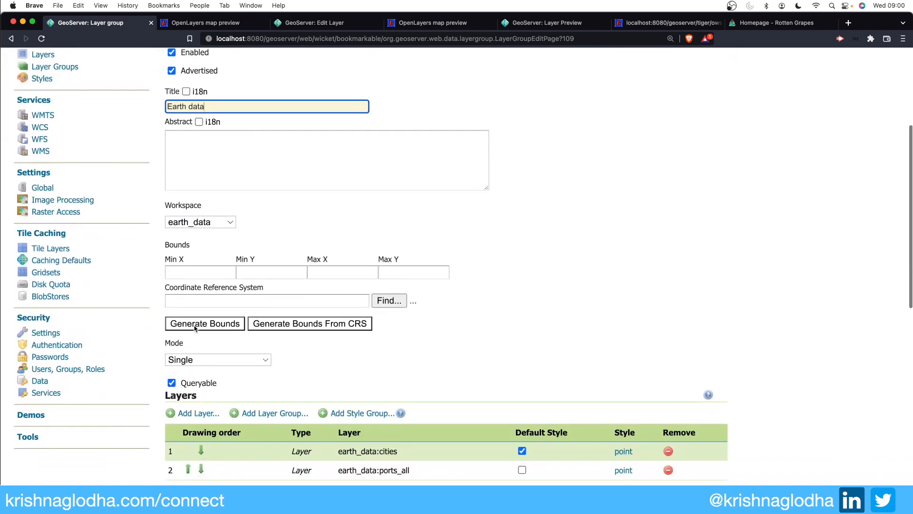
pyautogui.scroll(-1, 269, 317)
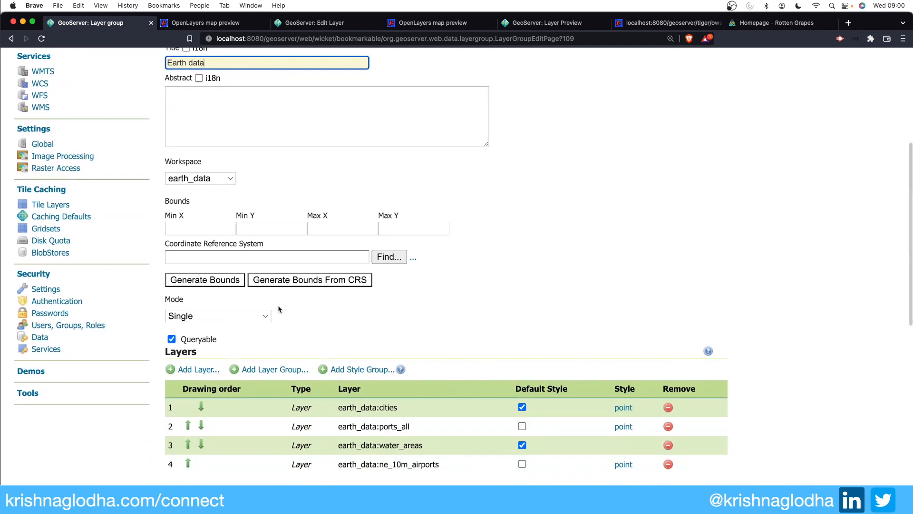
pyautogui.click(238, 279)
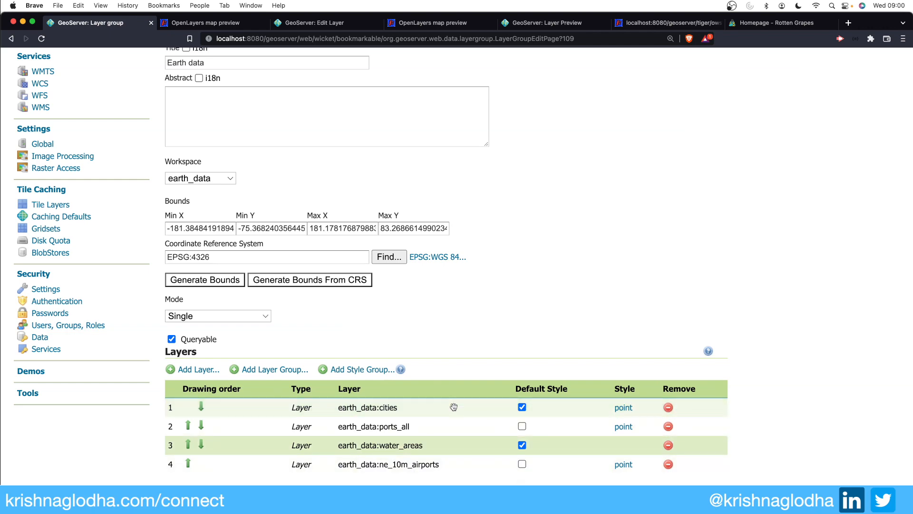
pyautogui.scroll(-3, 345, 417)
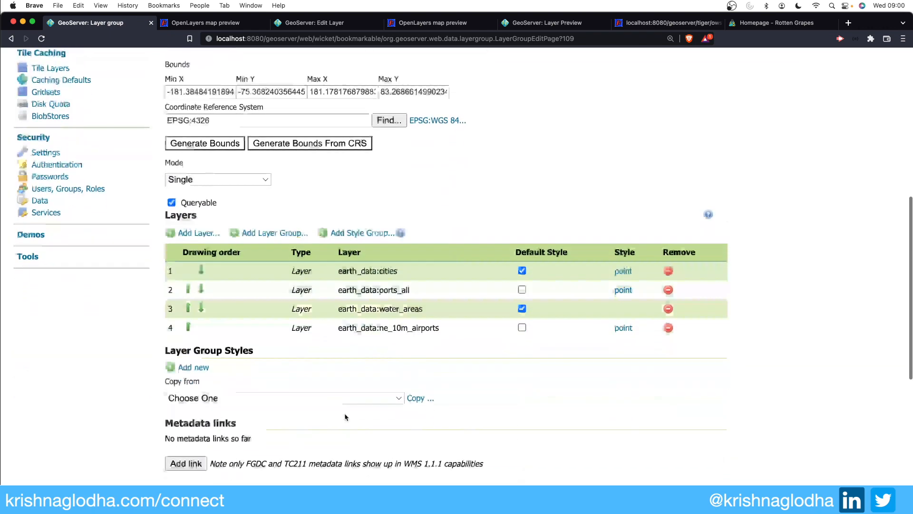
pyautogui.scroll(-1, 345, 417)
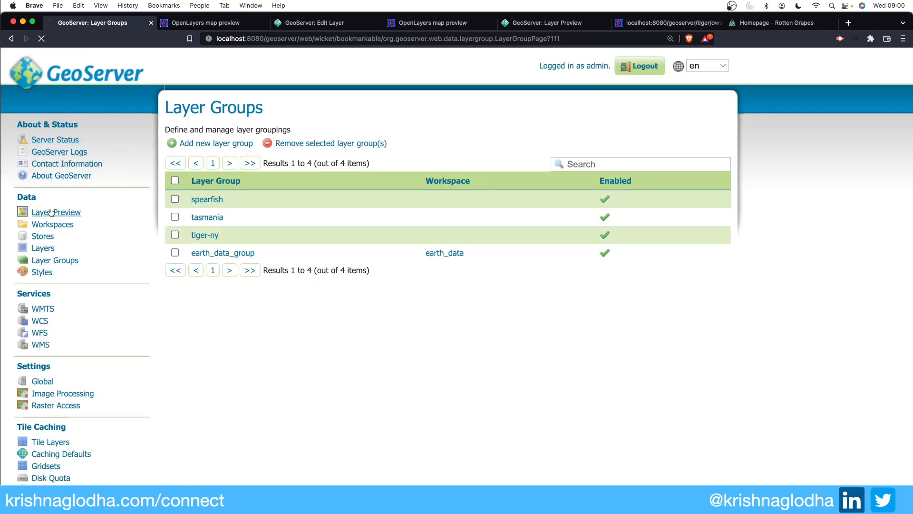
# Step: Filter the layer previews by "earth", open the Earth data group in OpenLayers and examine the cities and ne_10m_airports feature info of a map point
pyautogui.click(661, 153)
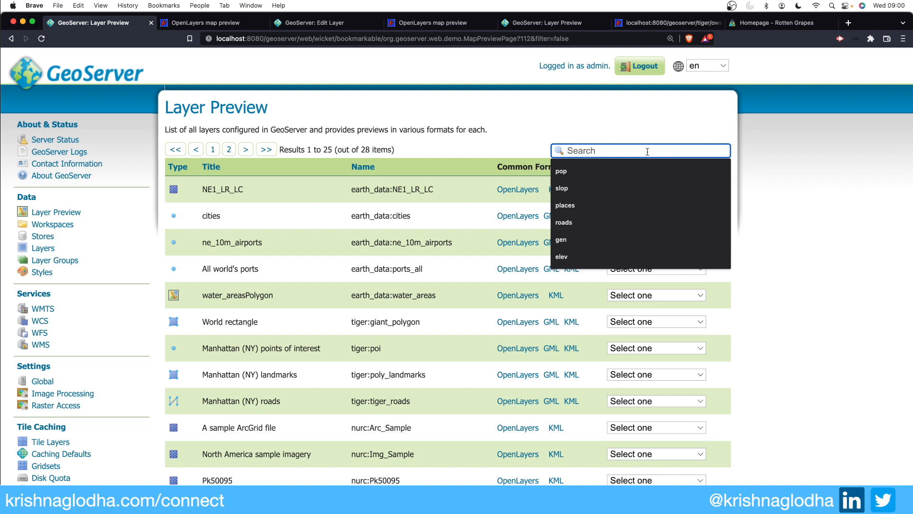
pyautogui.write('earth')
pyautogui.press('Return')
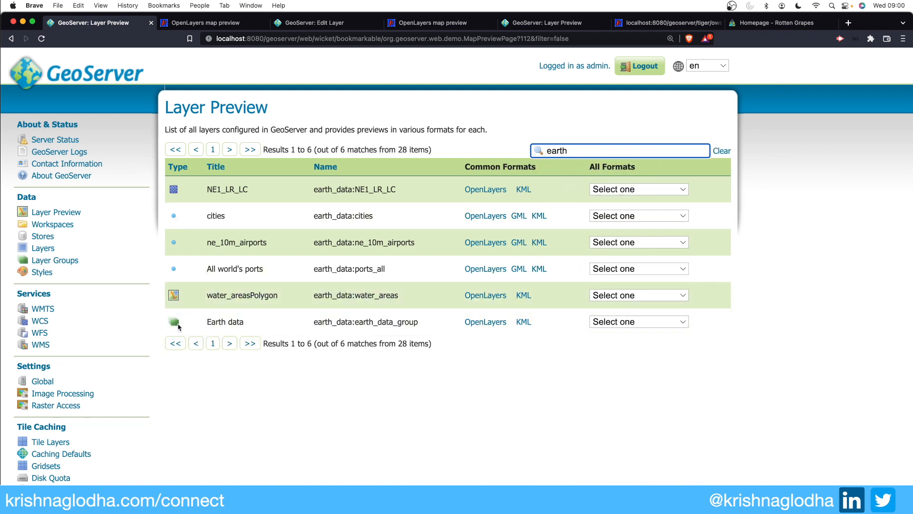
pyautogui.click(478, 322)
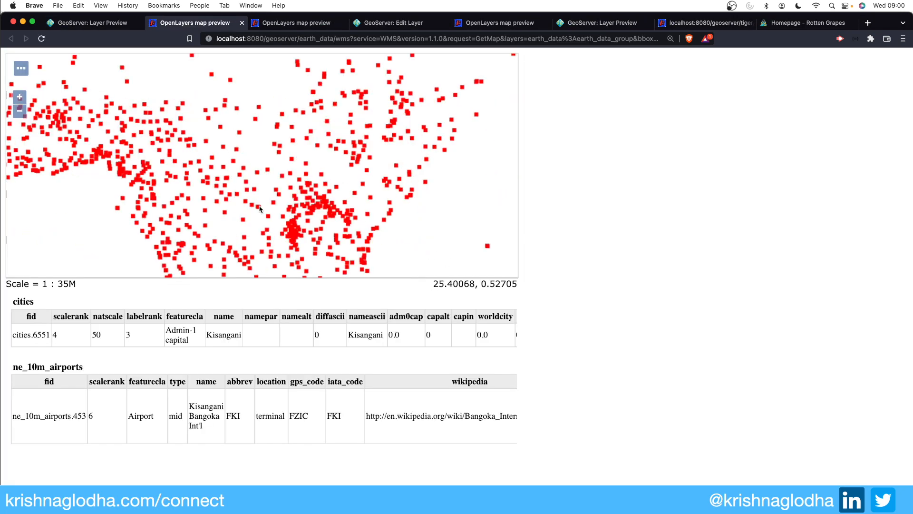
pyautogui.doubleClick(17, 301)
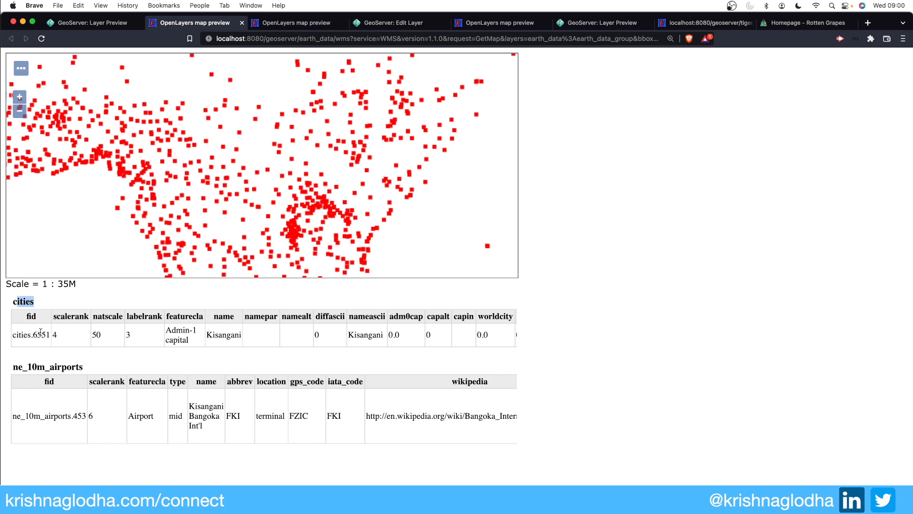
pyautogui.moveTo(25, 364); pyautogui.dragTo(63, 375)
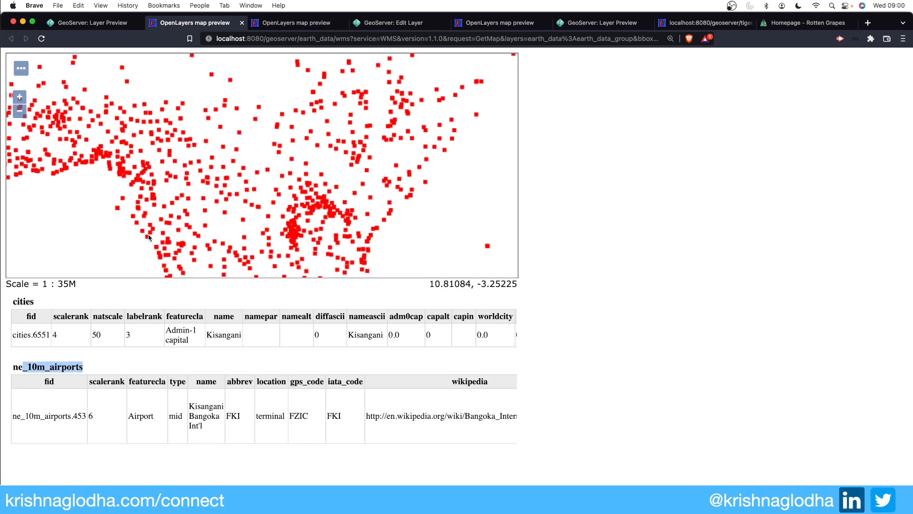
# Step: Open the earth_data_group layer group for editing and review its publishing settings and its role-based security settings
pyautogui.click(91, 23)
pyautogui.click(75, 260)
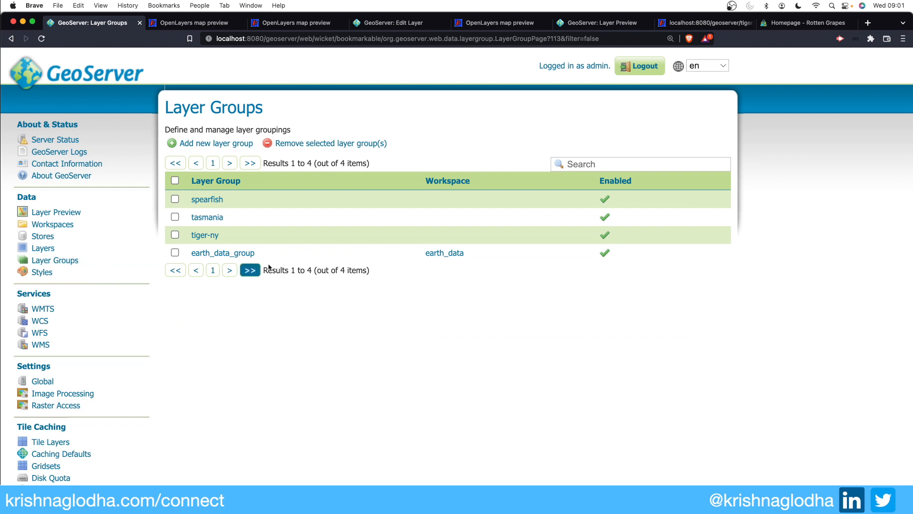
pyautogui.click(231, 251)
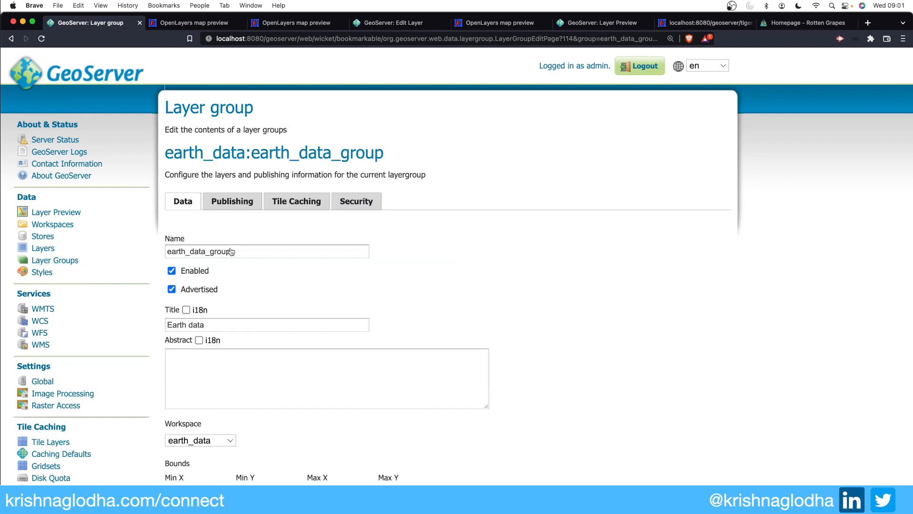
pyautogui.click(232, 201)
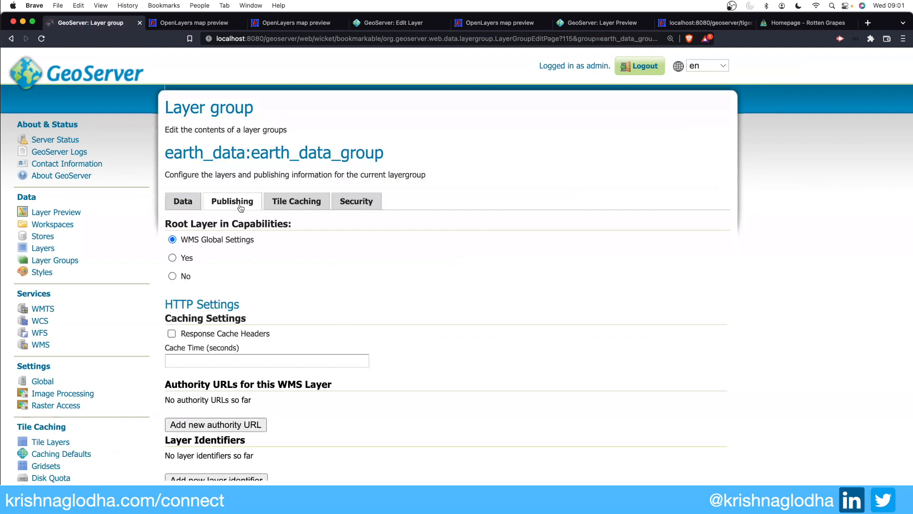
pyautogui.scroll(-10, 342, 377)
pyautogui.scroll(6, 342, 377)
pyautogui.scroll(3, 342, 377)
pyautogui.scroll(-3, 272, 321)
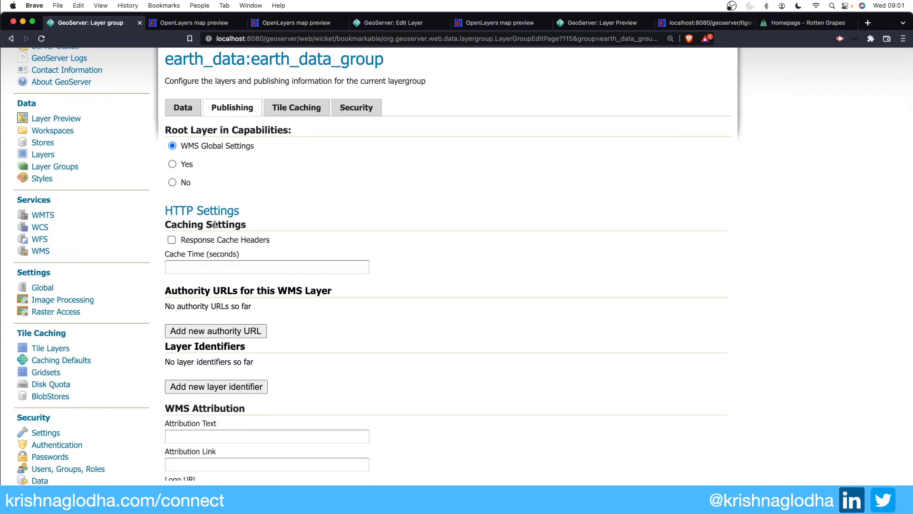
pyautogui.scroll(-4, 282, 352)
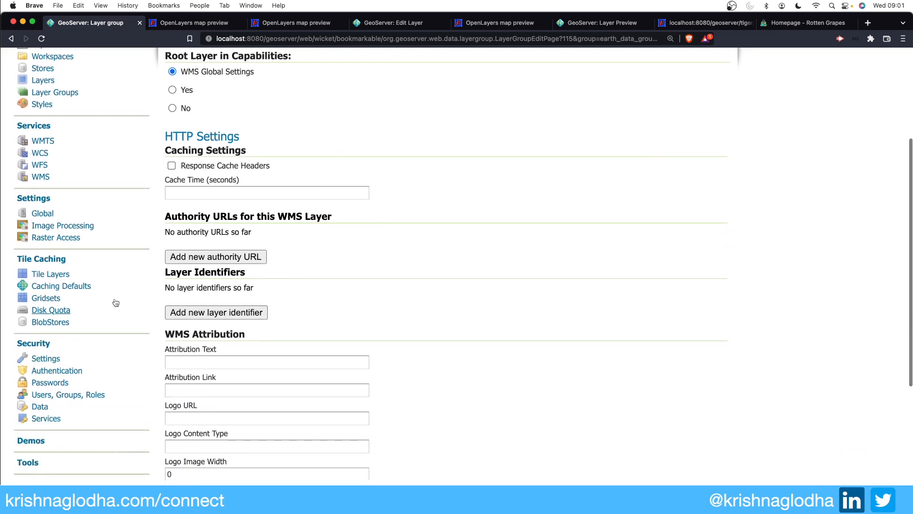
pyautogui.scroll(6, 282, 353)
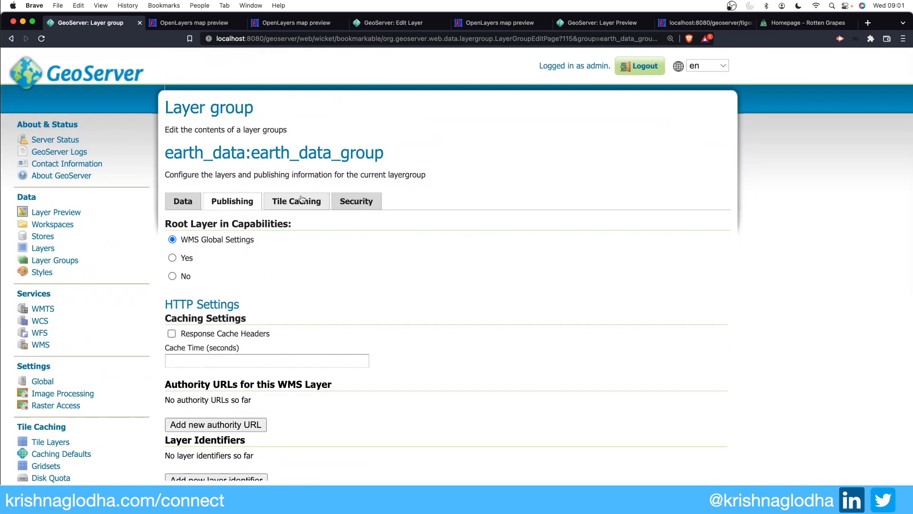
pyautogui.click(346, 200)
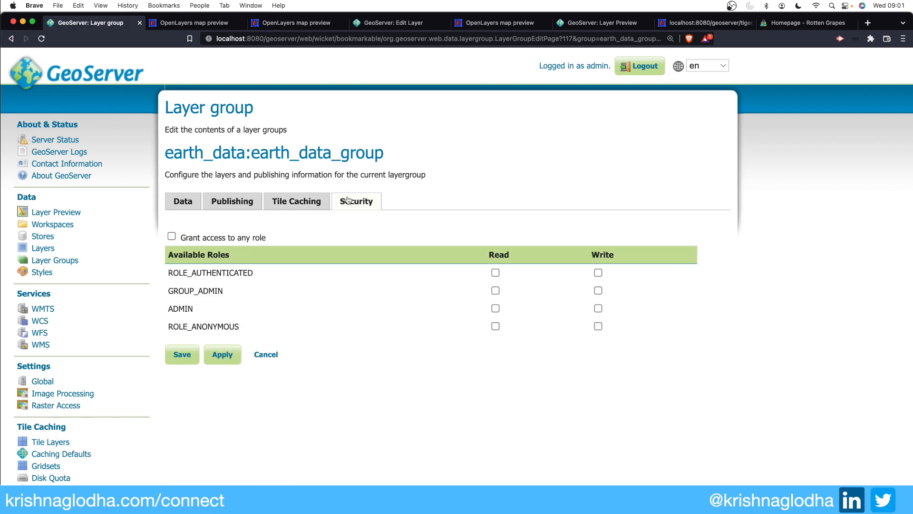
# Step: Look over the lists of published layers and layer groups, and return to the GeoServer home page
pyautogui.click(51, 250)
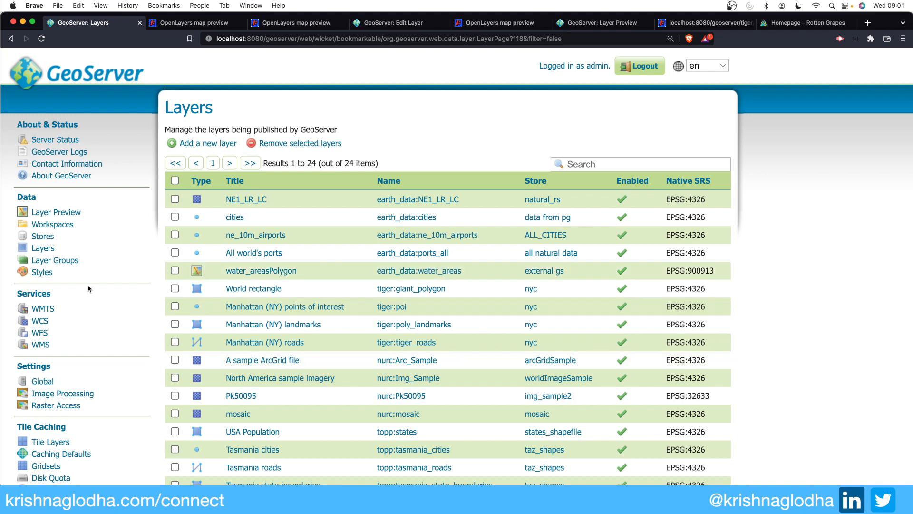
pyautogui.click(74, 262)
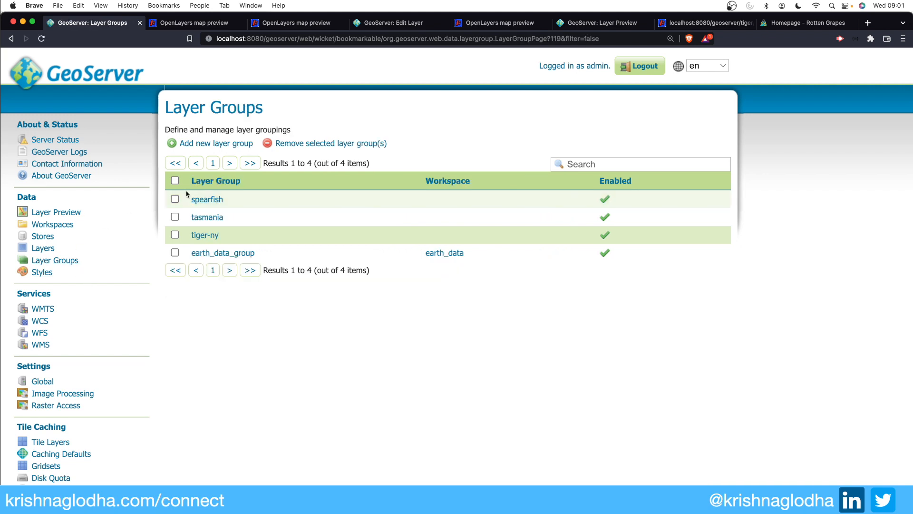
pyautogui.click(108, 72)
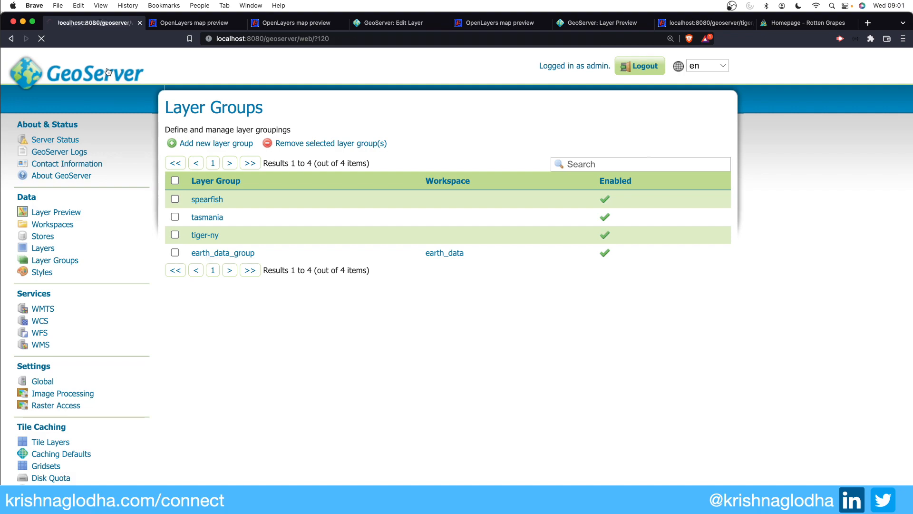